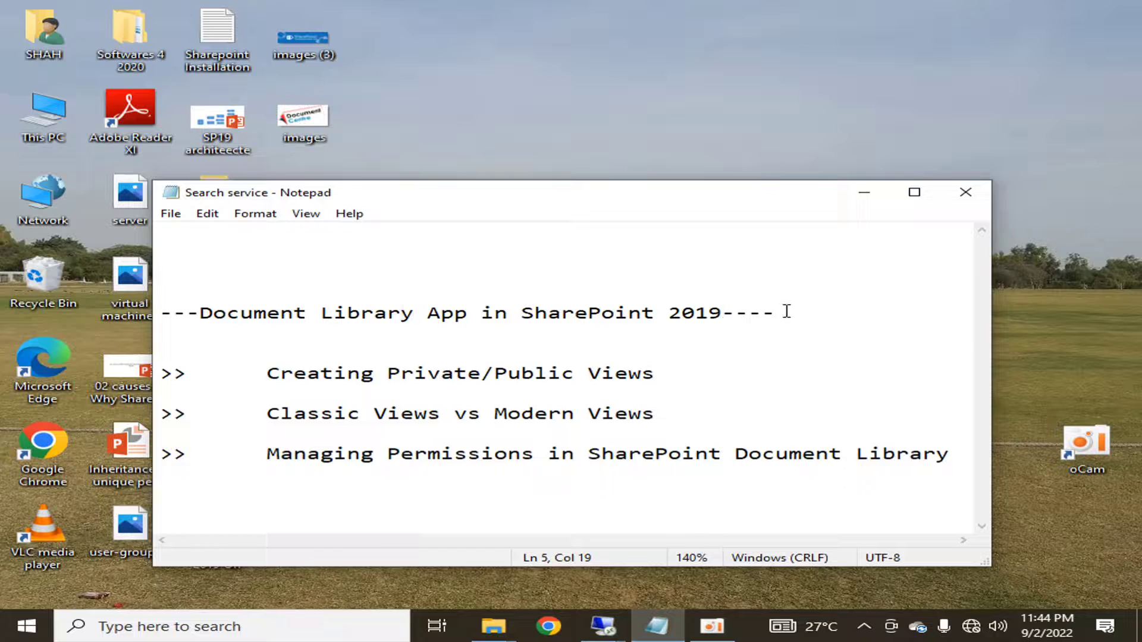
# - Highlight the session heading and the three agenda topics in Notepad, then preview the Remote Desktop sessions
pyautogui.moveTo(161, 326); pyautogui.dragTo(151, 312)
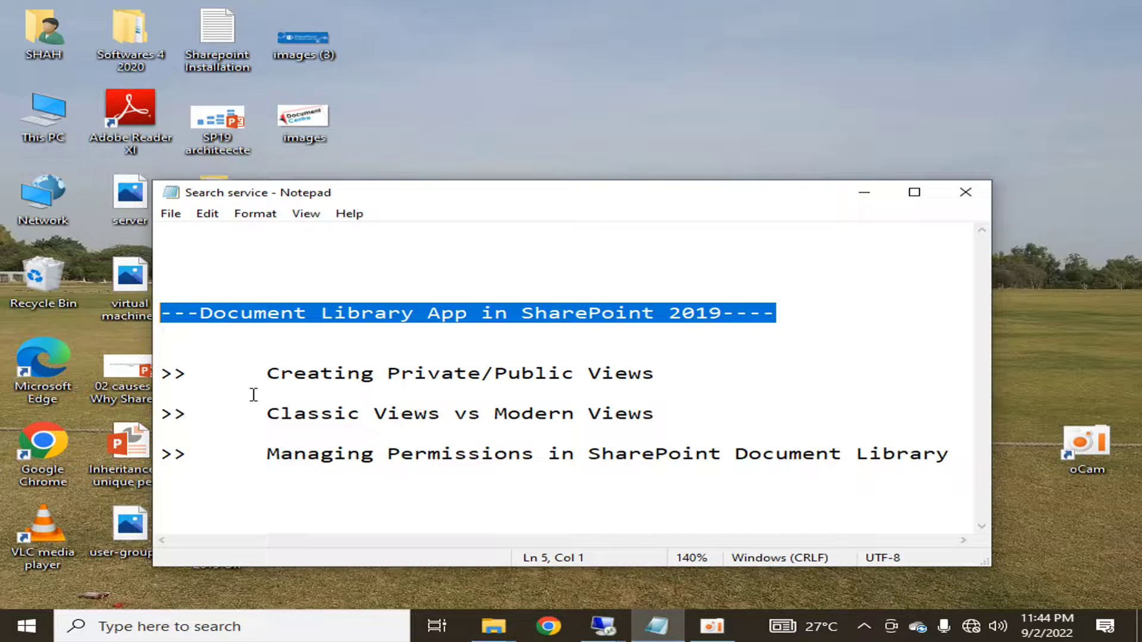
pyautogui.moveTo(265, 374); pyautogui.dragTo(658, 364)
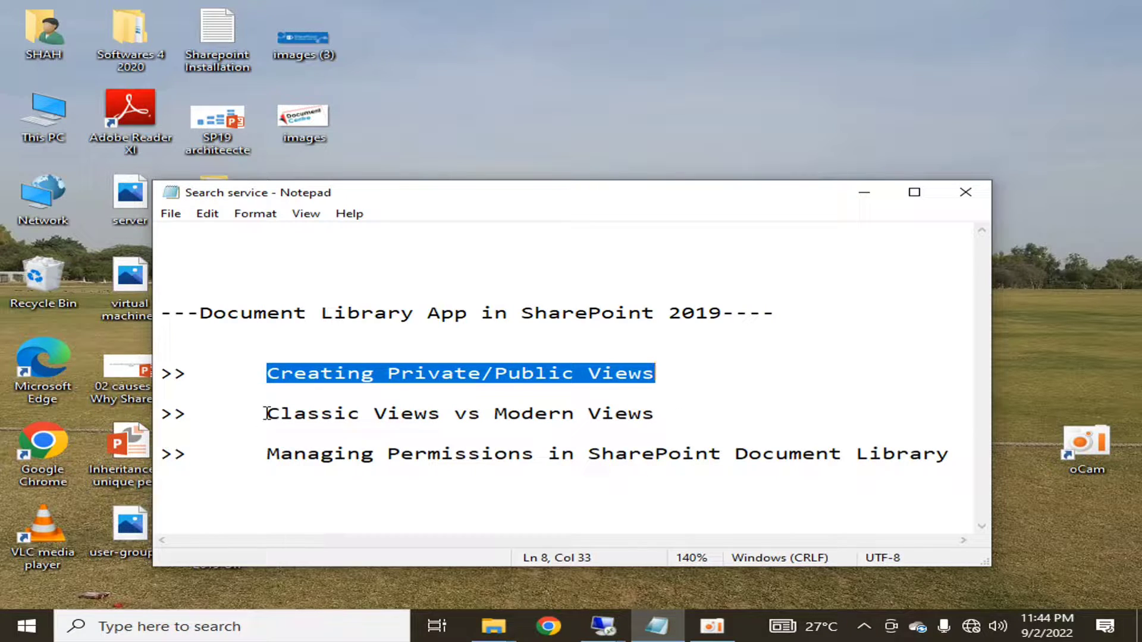
pyautogui.moveTo(267, 414); pyautogui.dragTo(661, 410)
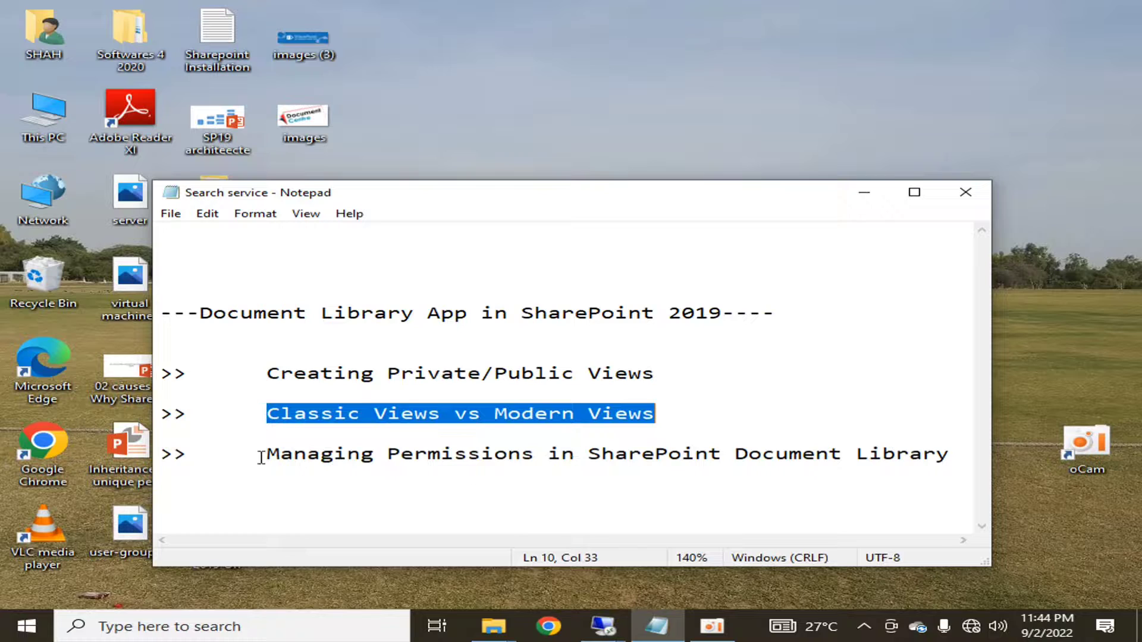
pyautogui.moveTo(262, 453); pyautogui.dragTo(950, 453)
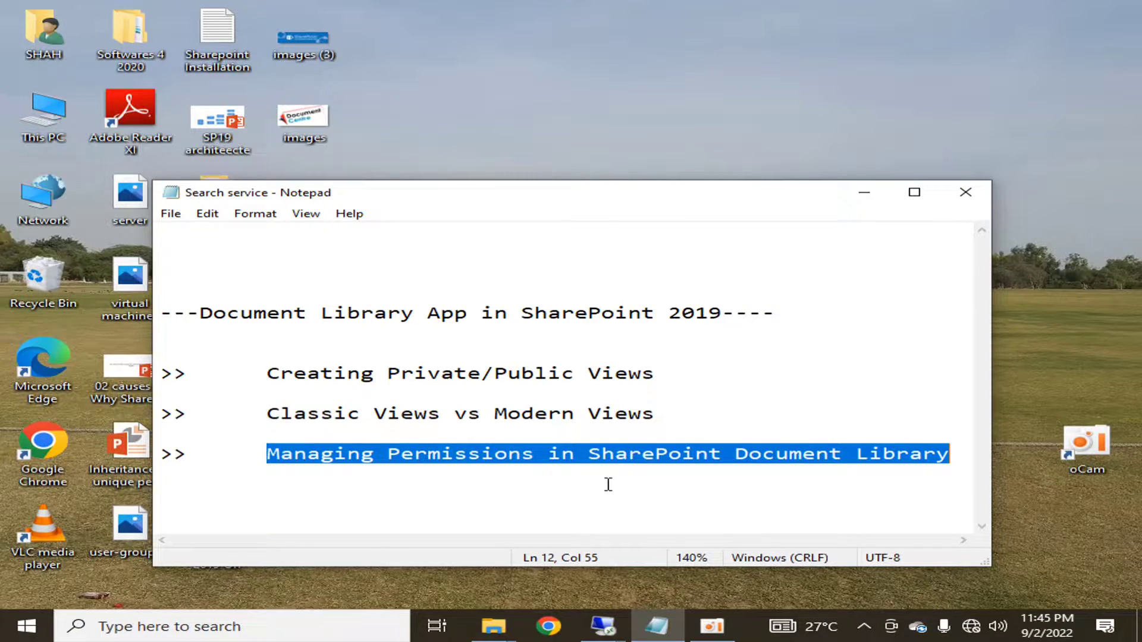
pyautogui.click(603, 625)
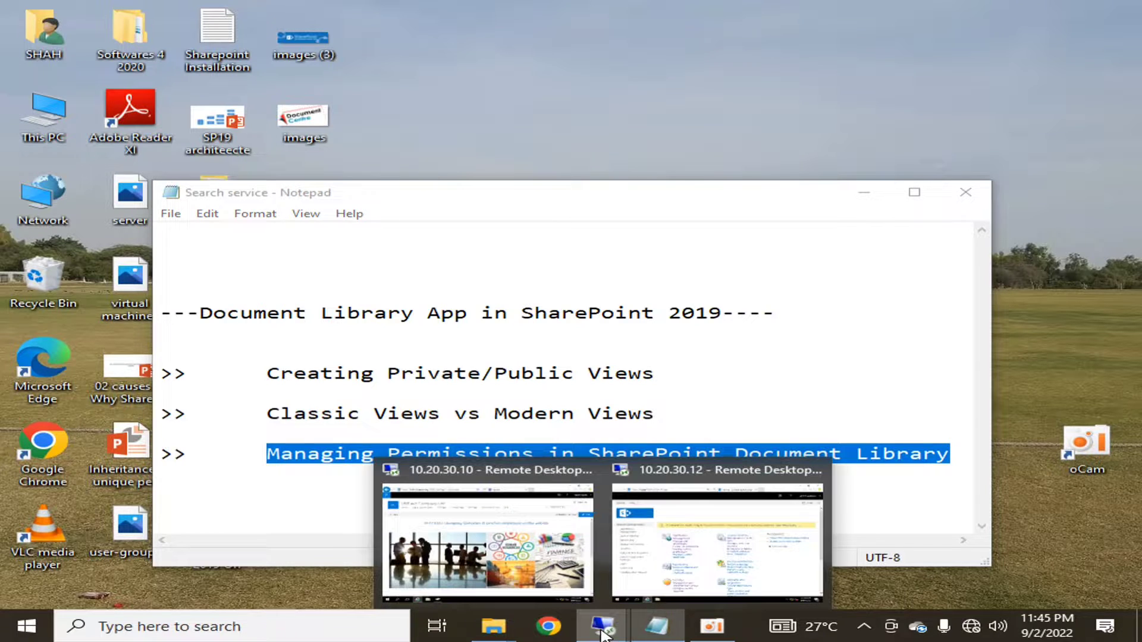
# - In the 10.20.30.10 session, open the Log & Supply Chain site and highlight 'Logistics' and 'Supply Chain' in its title
pyautogui.click(543, 577)
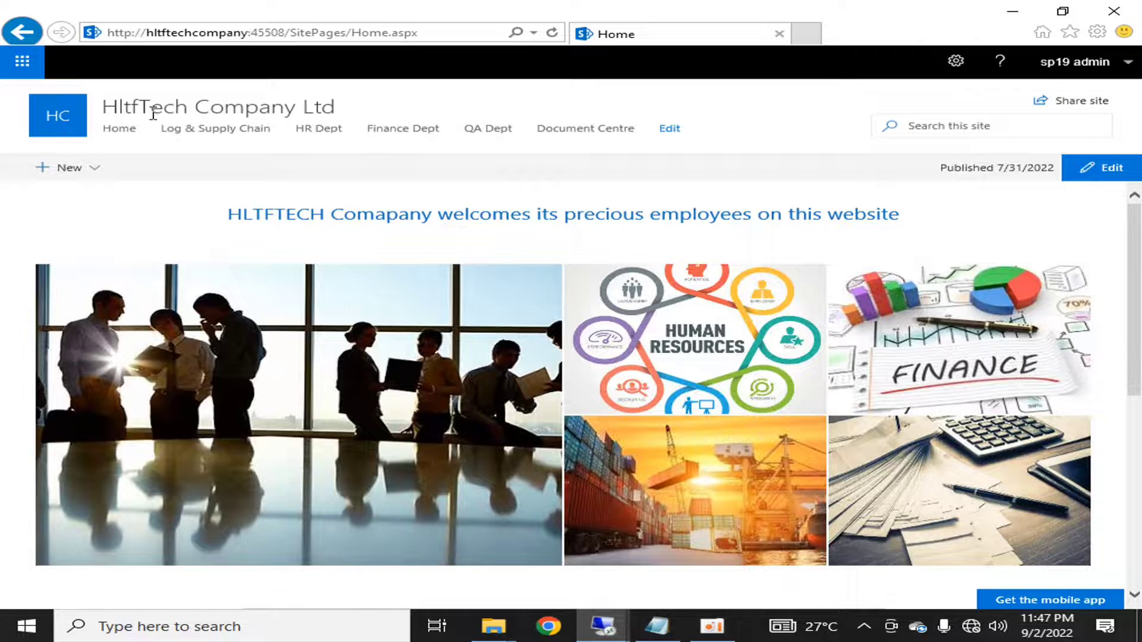
pyautogui.click(196, 130)
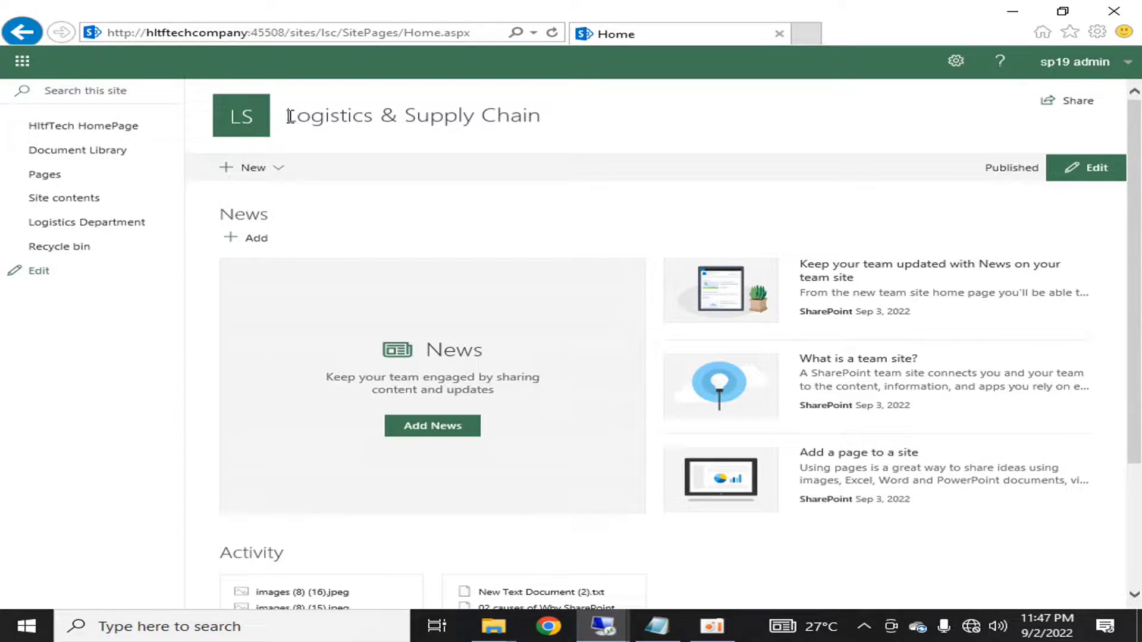
pyautogui.moveTo(285, 115); pyautogui.dragTo(379, 113)
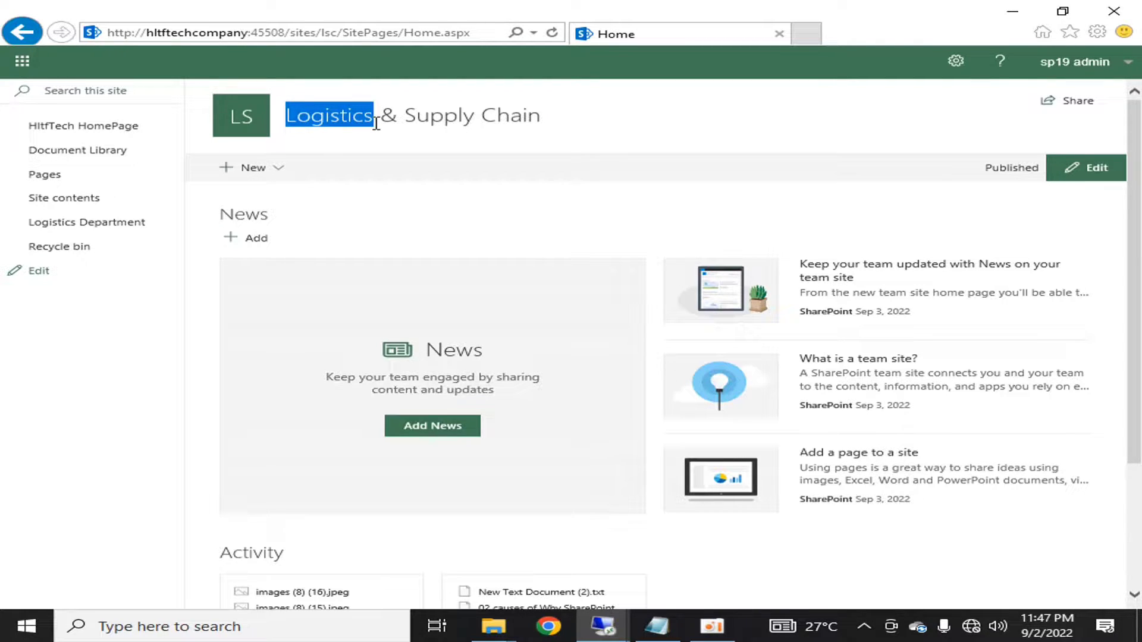
pyautogui.moveTo(405, 116); pyautogui.dragTo(520, 113)
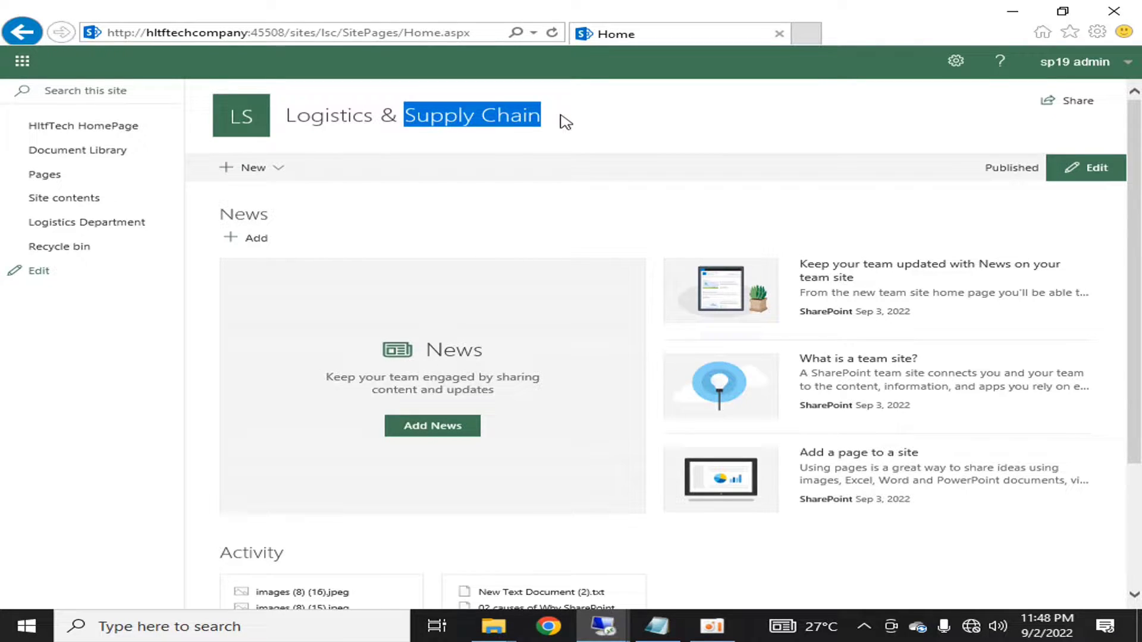
pyautogui.click(374, 131)
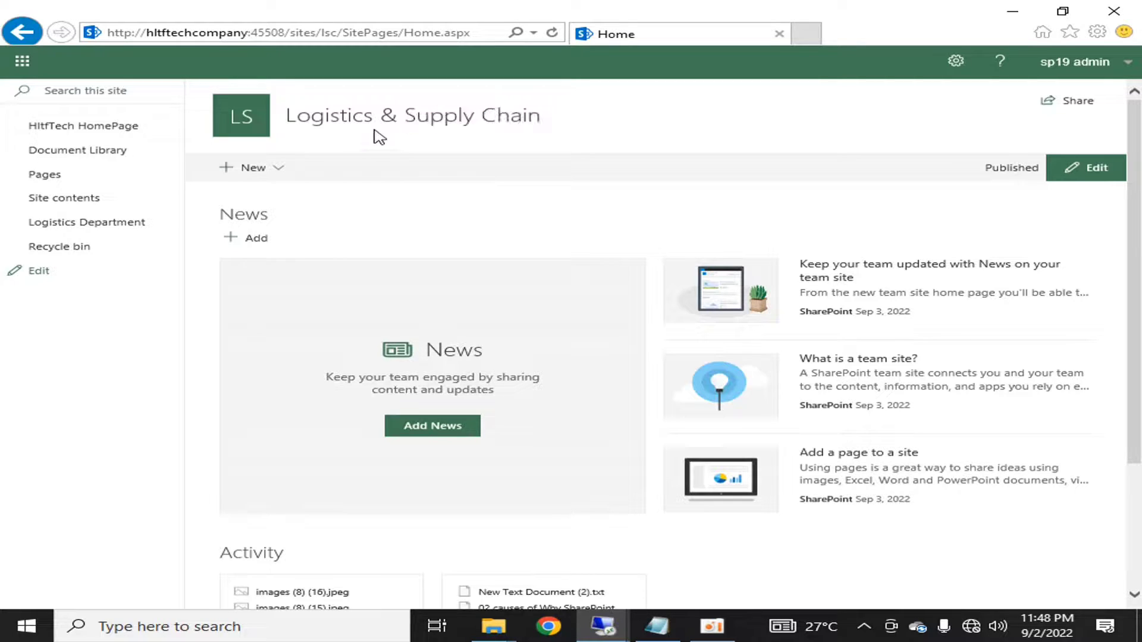
pyautogui.moveTo(374, 119); pyautogui.dragTo(291, 121)
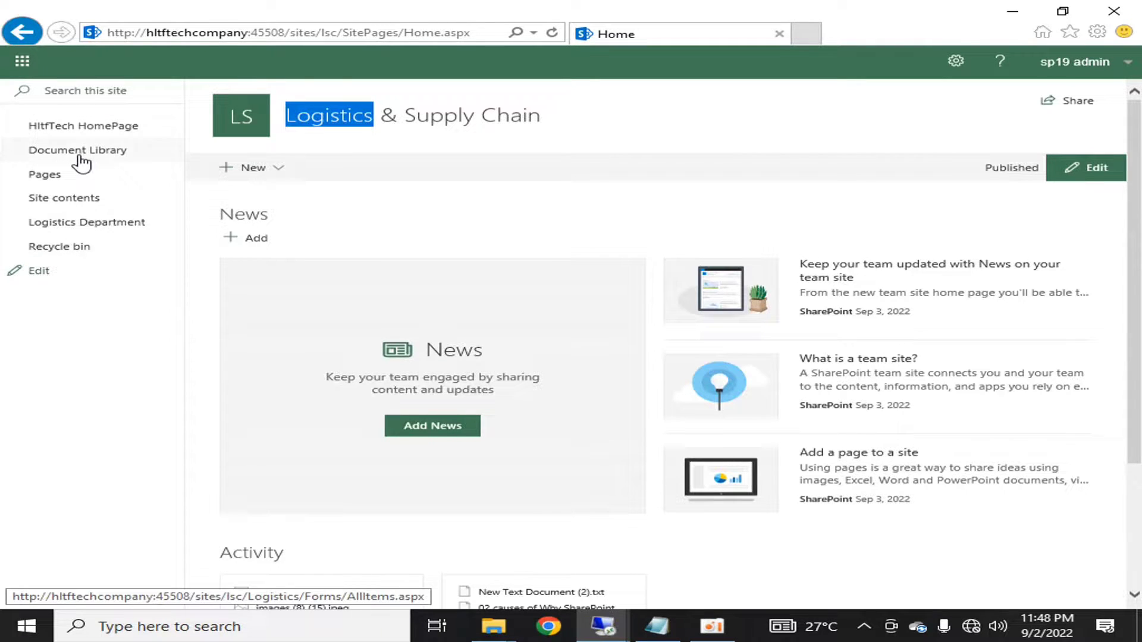
pyautogui.moveTo(410, 117); pyautogui.dragTo(541, 117)
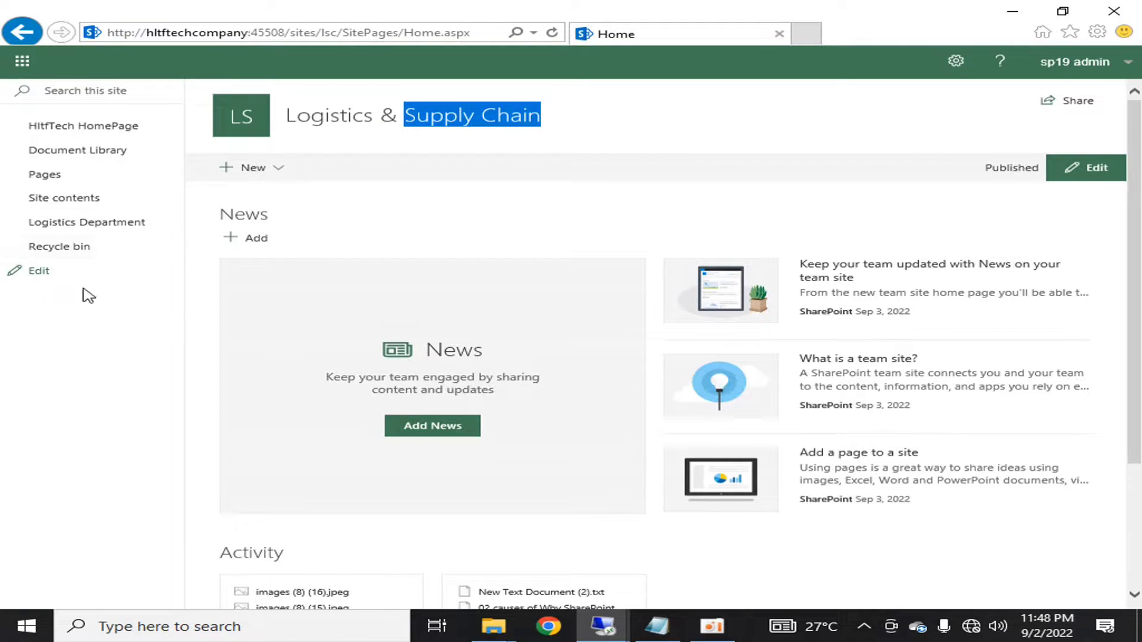
pyautogui.click(356, 144)
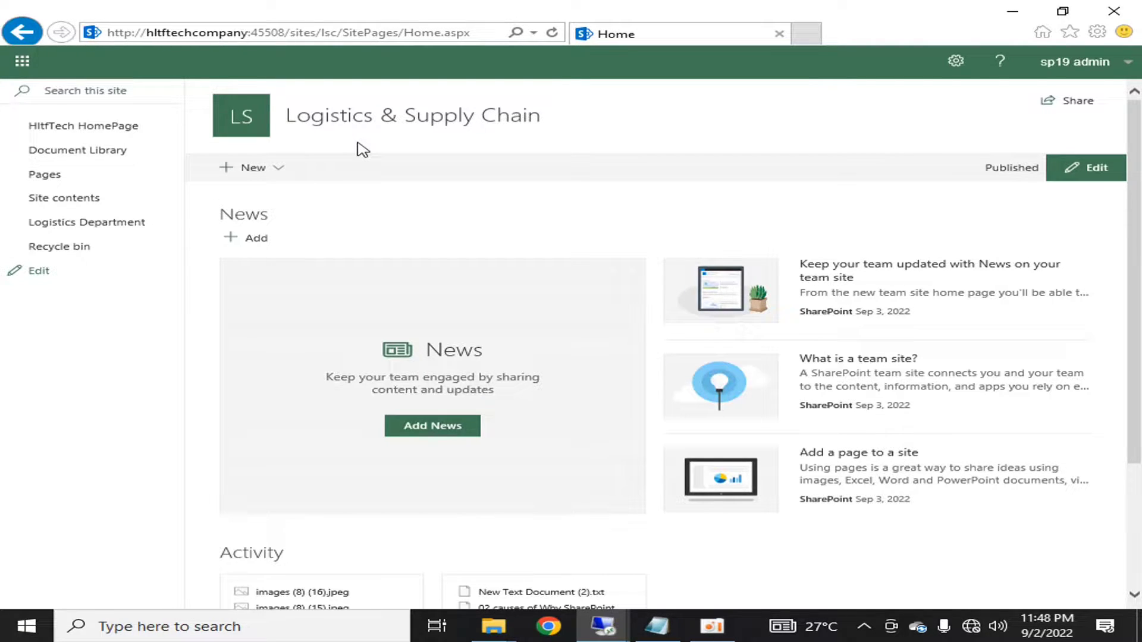
pyautogui.moveTo(373, 116); pyautogui.dragTo(285, 116)
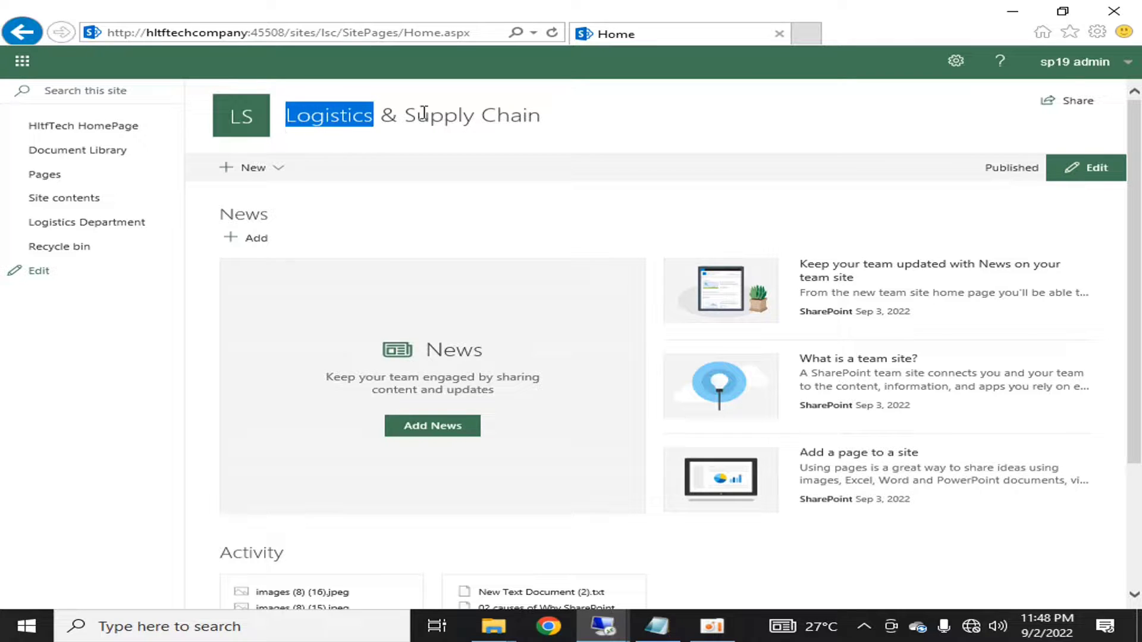
pyautogui.moveTo(406, 114); pyautogui.dragTo(541, 114)
pyautogui.click(592, 135)
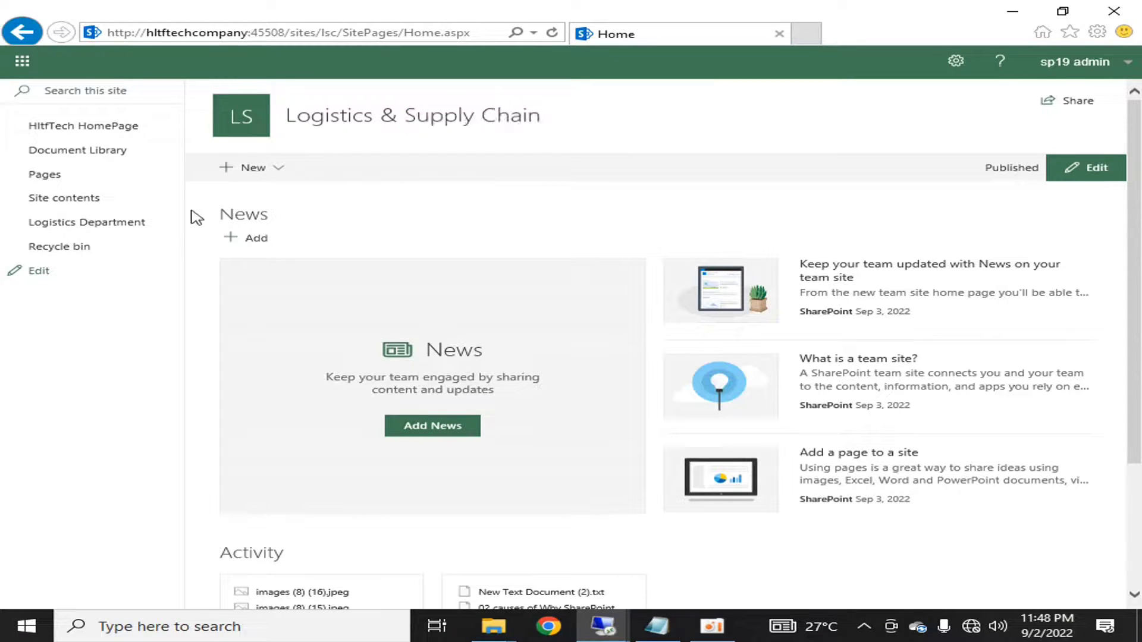
# - Add a Document Library app named logisticsdept to the site
pyautogui.click(253, 168)
pyautogui.click(265, 279)
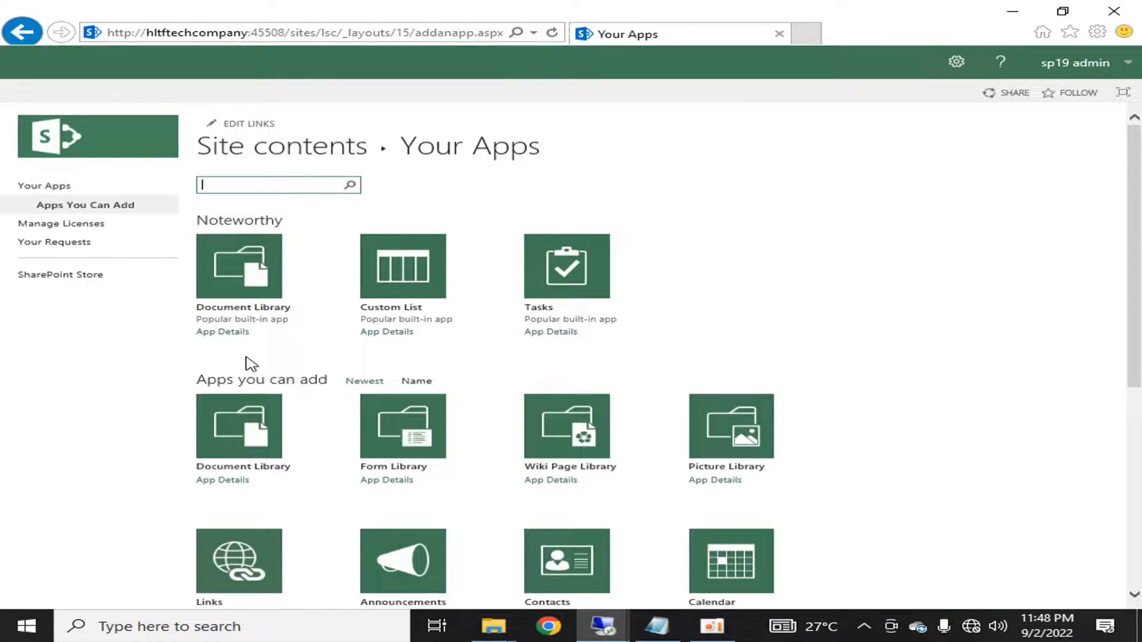
pyautogui.click(250, 427)
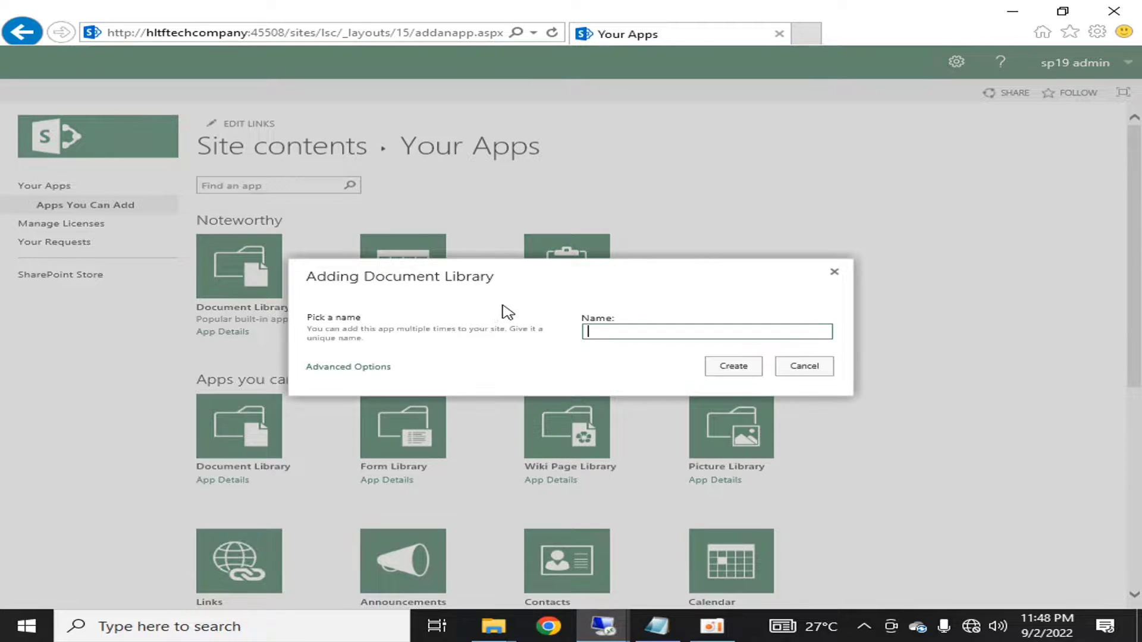
pyautogui.write('log')
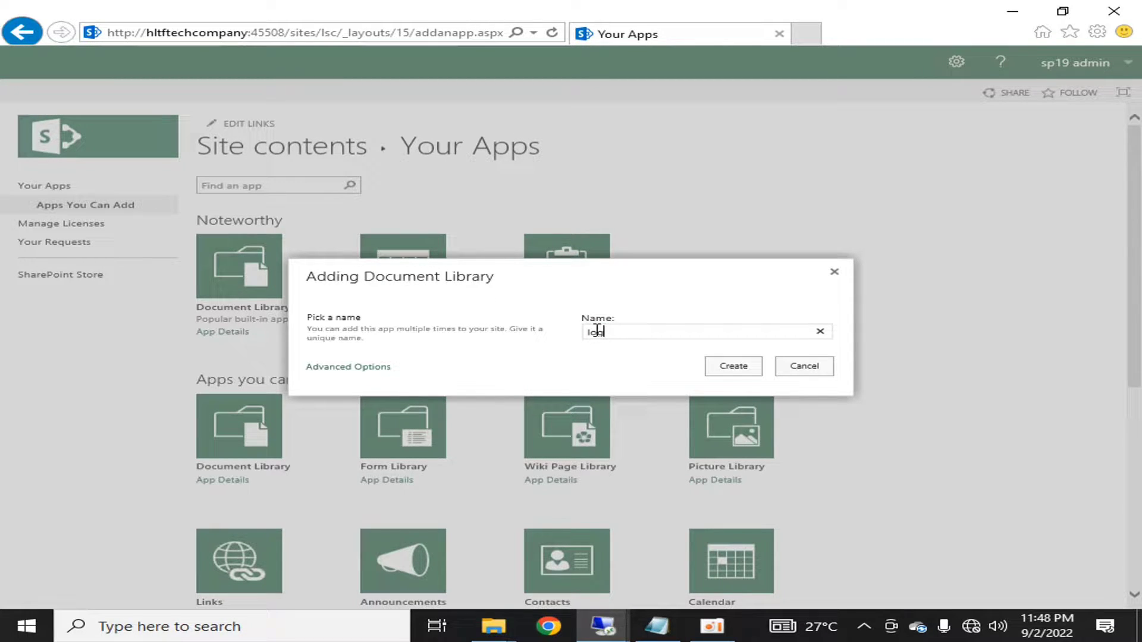
pyautogui.write('isticsdept')
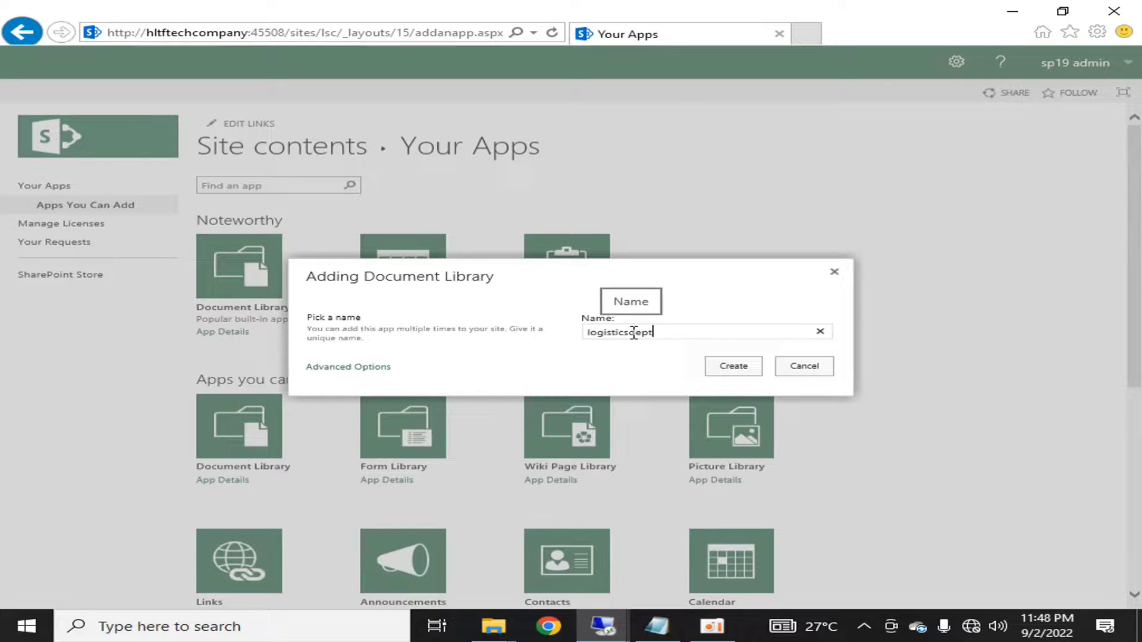
pyautogui.click(732, 365)
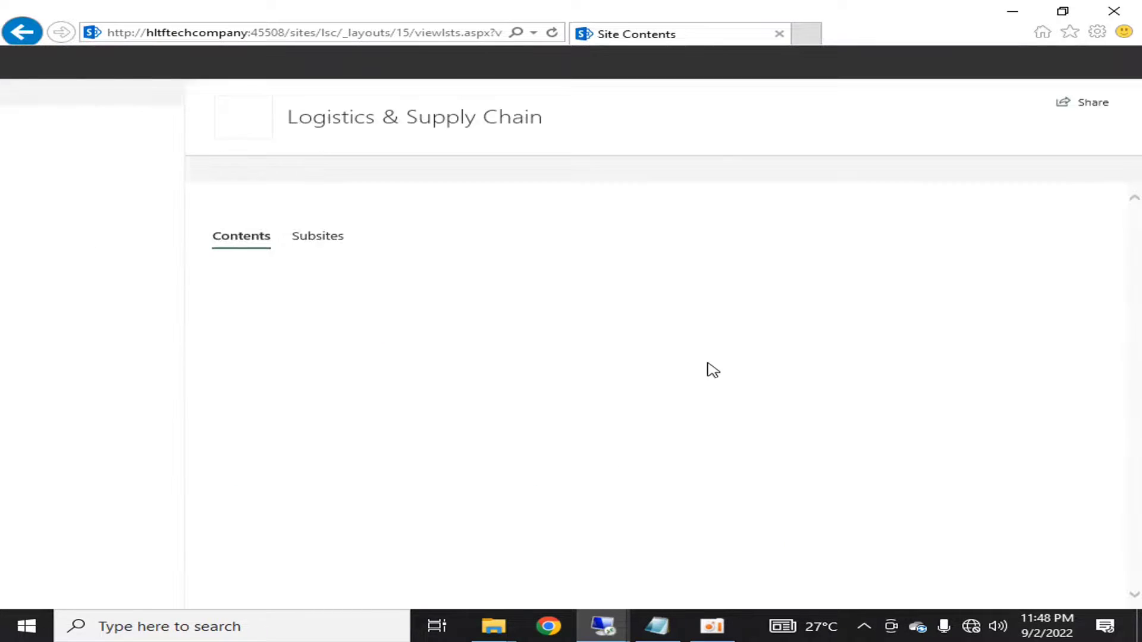
# - Add another Document Library app named supplychain from Site contents
pyautogui.click(252, 172)
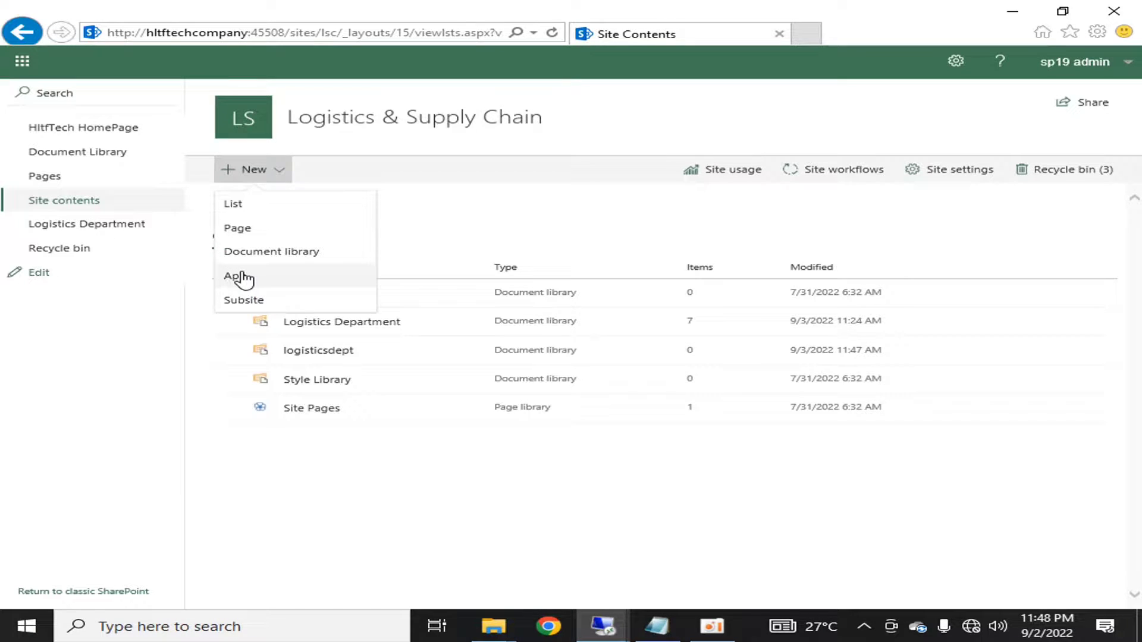
pyautogui.click(243, 275)
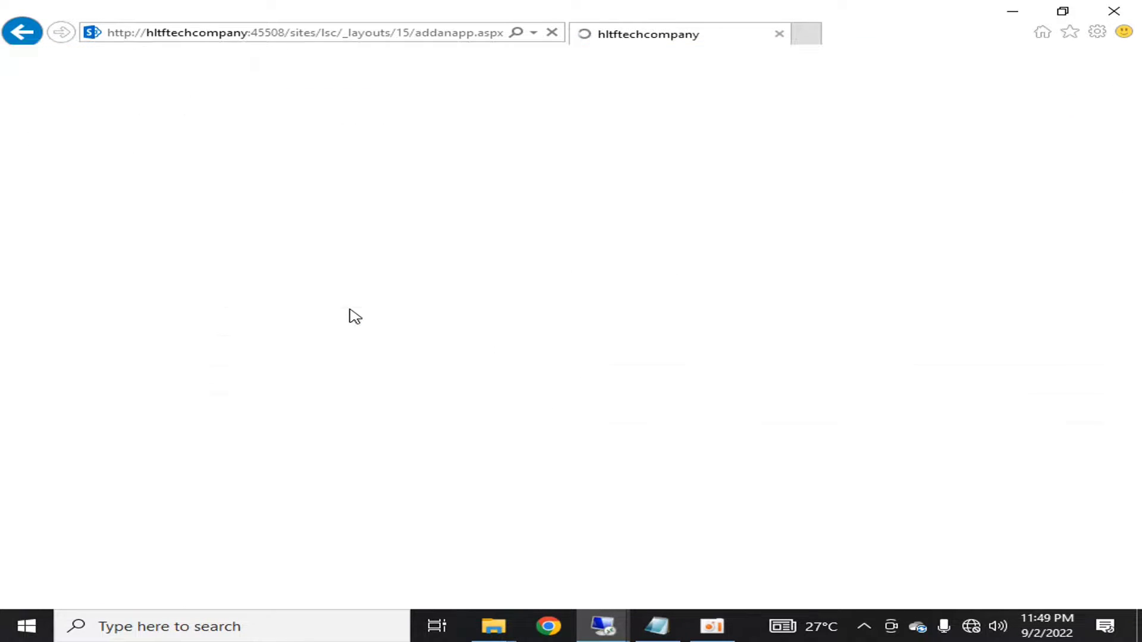
pyautogui.click(418, 300)
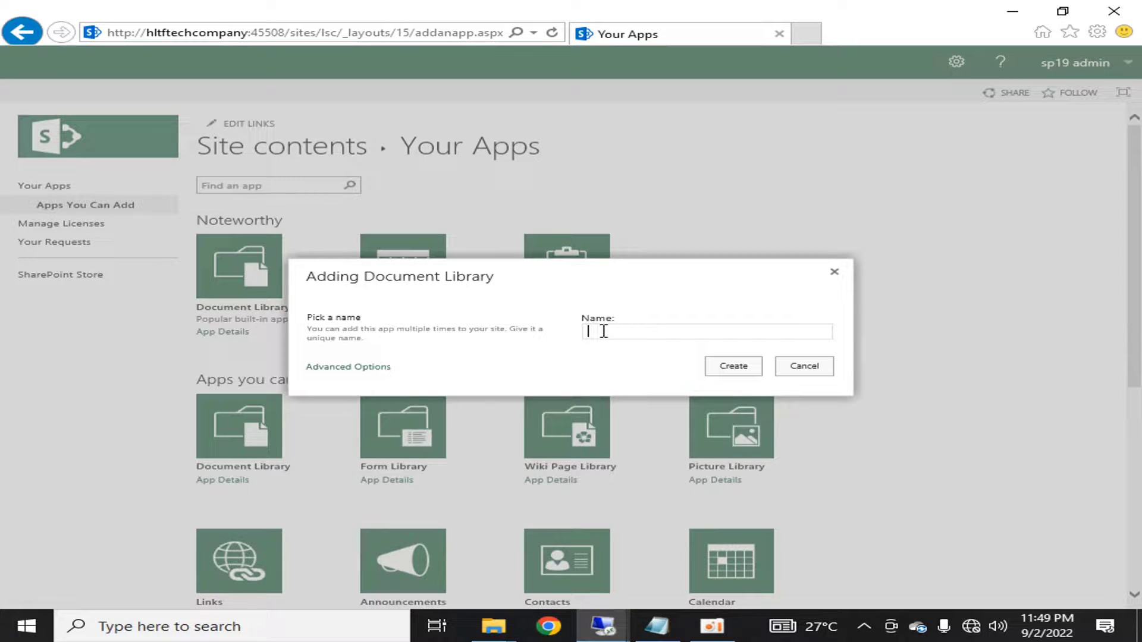
pyautogui.write('supplychain')
pyautogui.click(735, 371)
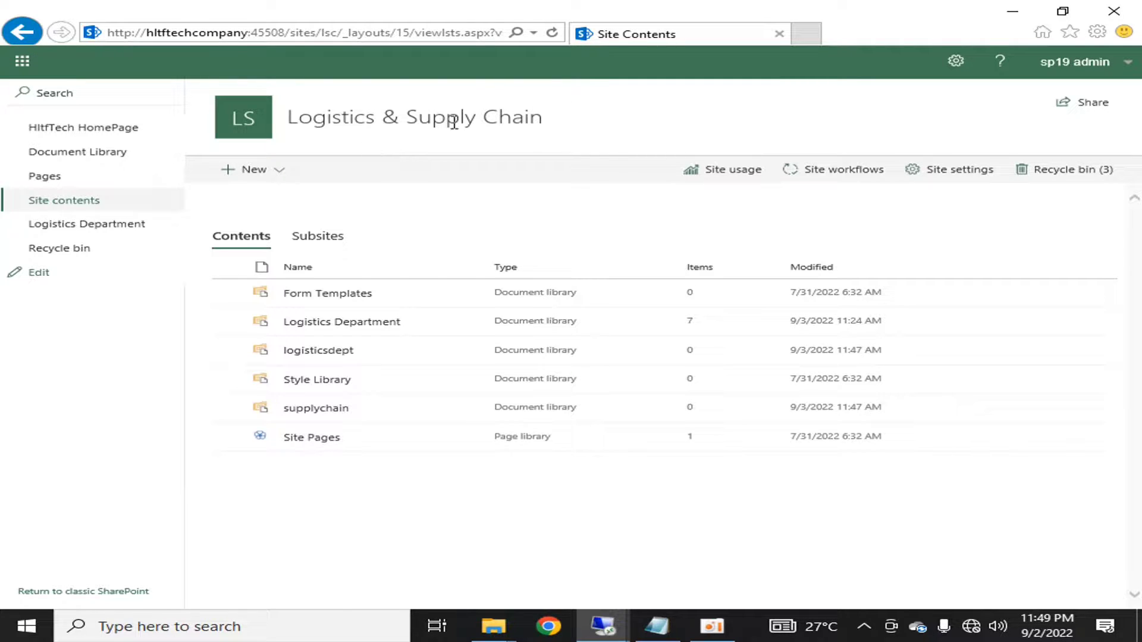
# - Rename the logisticsdept library to 'Logistics Documents' in its settings and return to Site contents
pyautogui.click(465, 352)
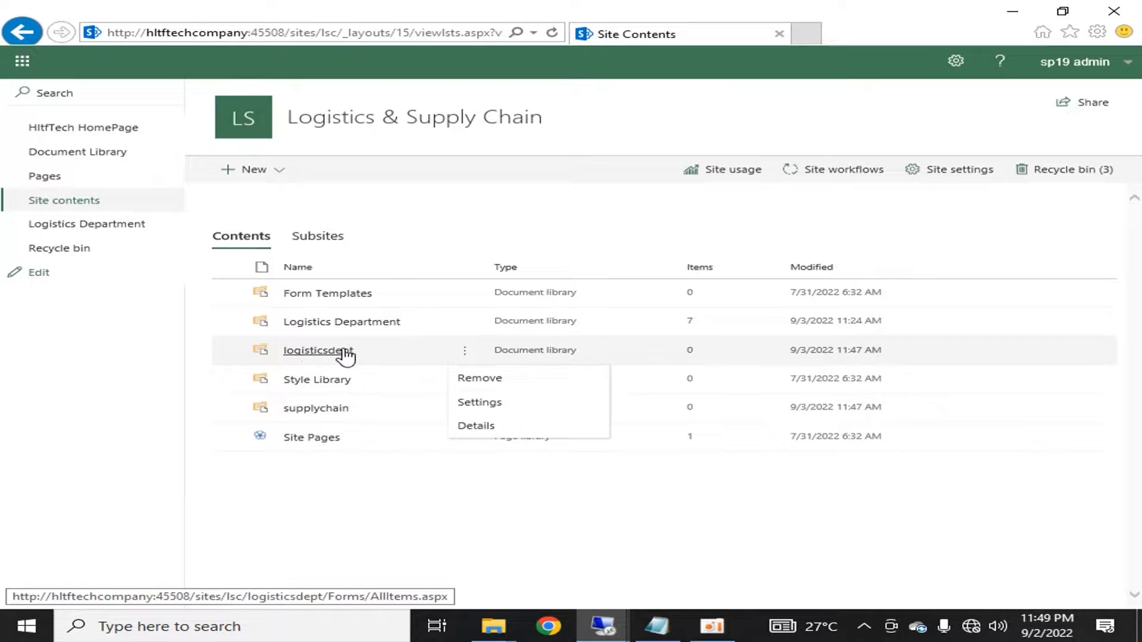
pyautogui.click(309, 525)
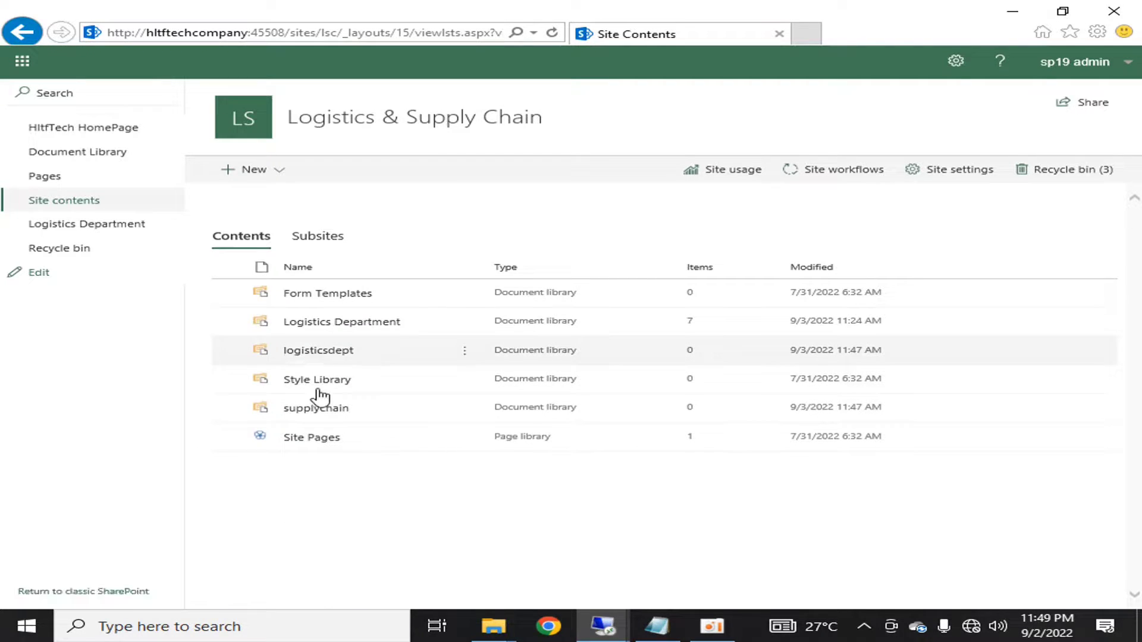
pyautogui.click(458, 351)
pyautogui.click(481, 402)
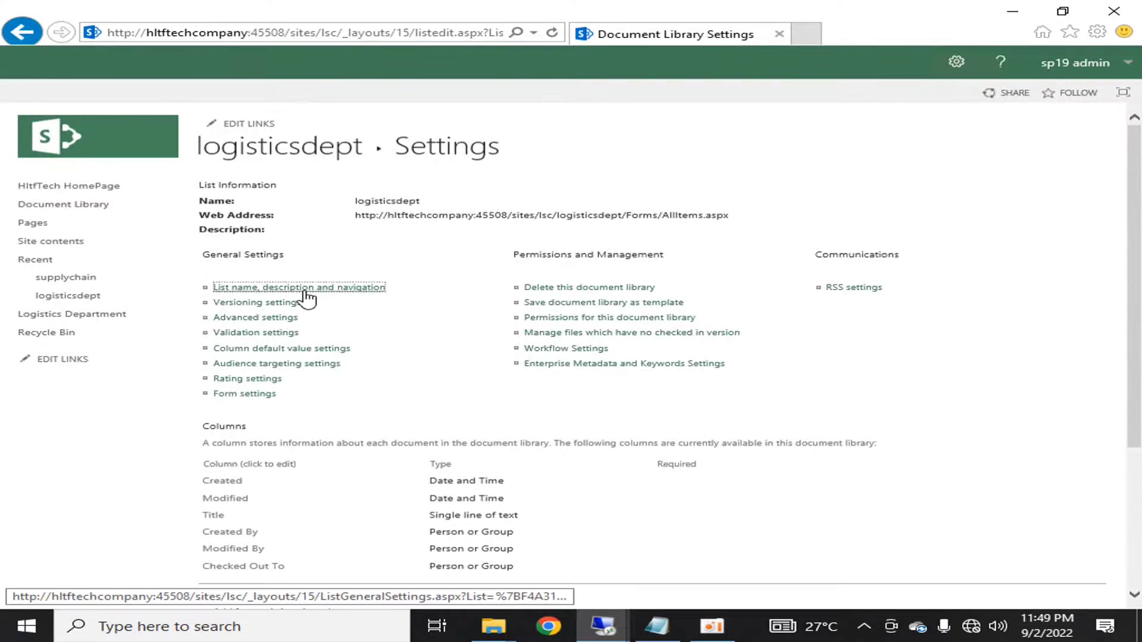
pyautogui.click(306, 292)
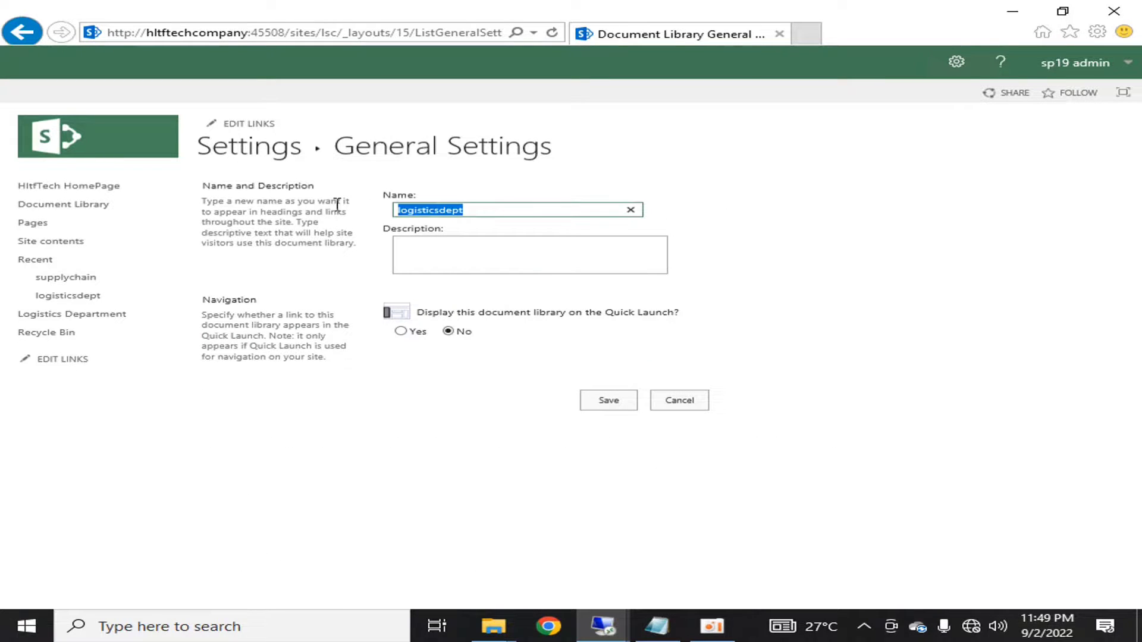
pyautogui.write('Logi')
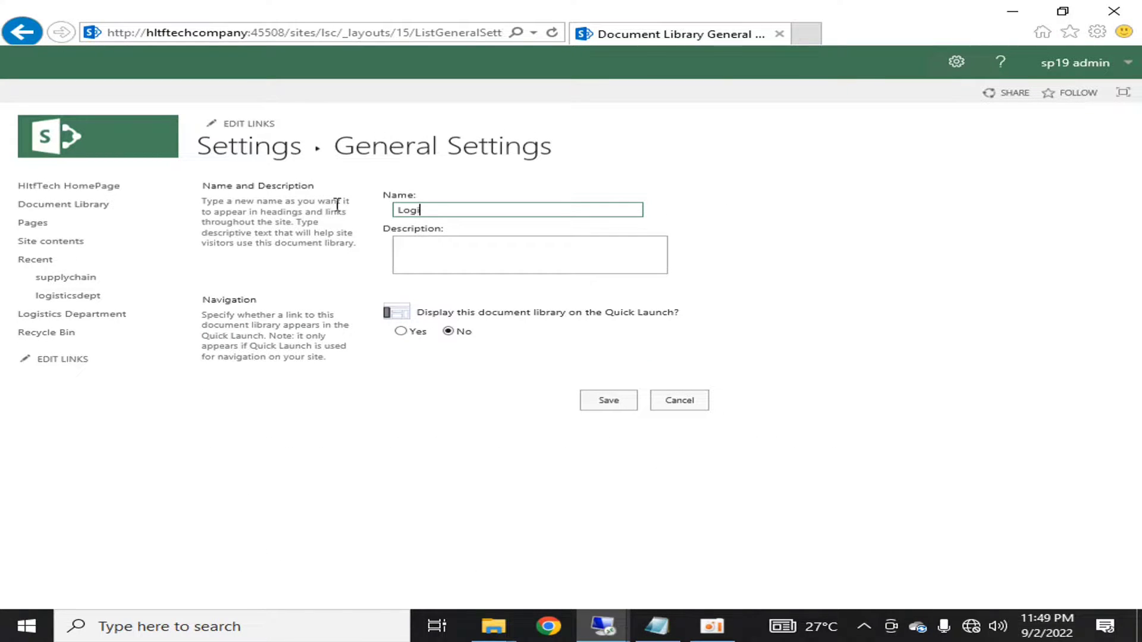
pyautogui.write('stics Documents')
pyautogui.click(590, 399)
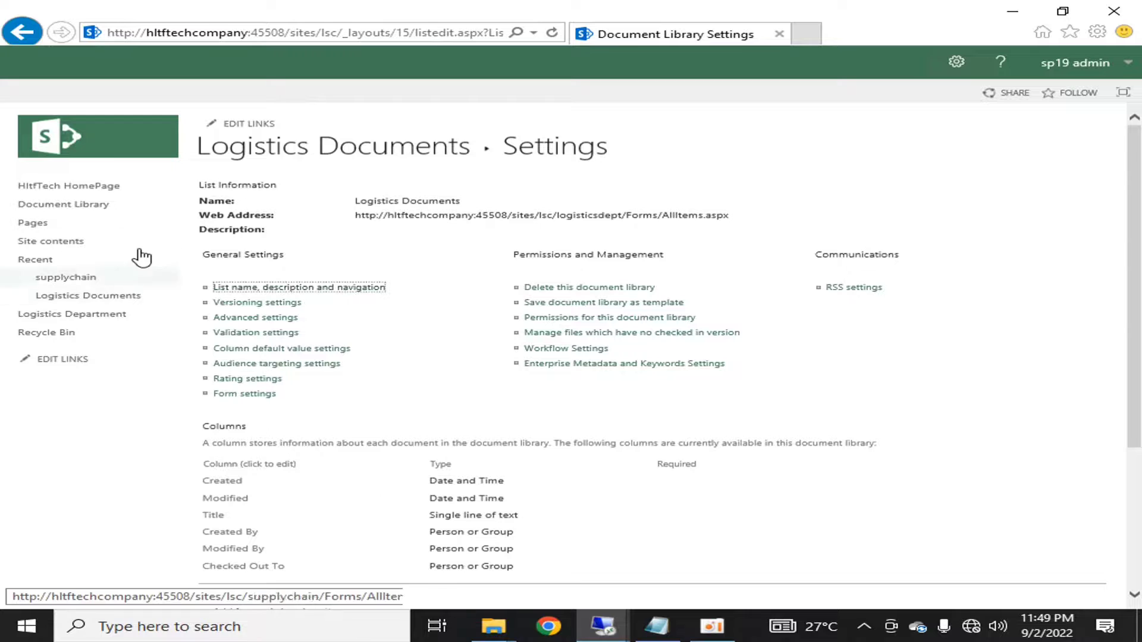
pyautogui.click(956, 62)
pyautogui.click(882, 174)
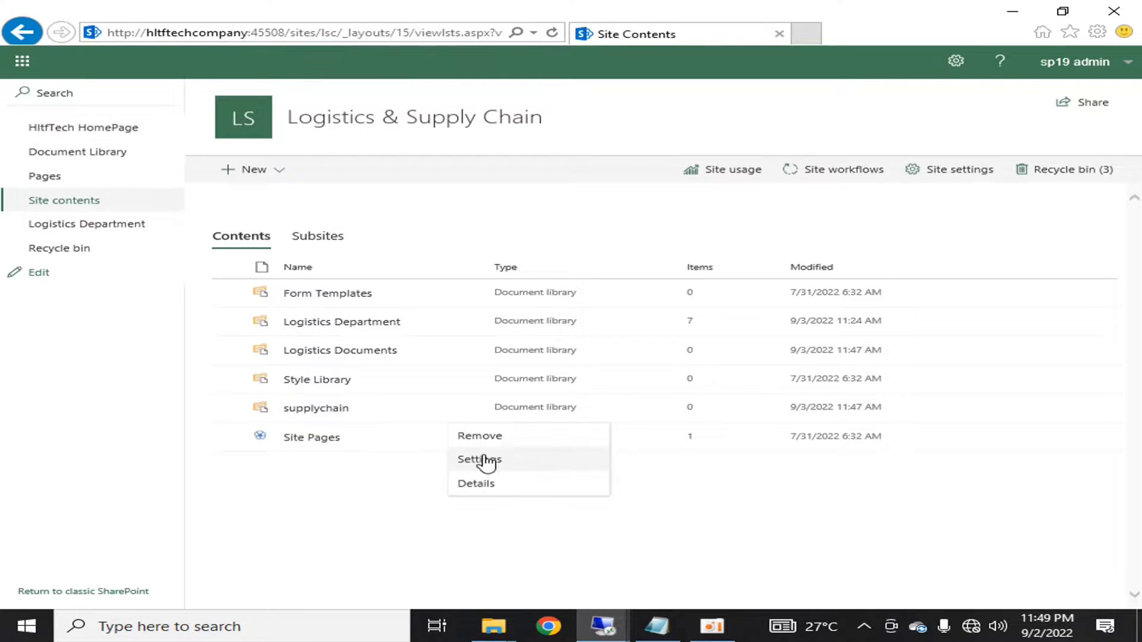
# - Replace the supplychain library's name with 'Supply Chain Documents' and save it
pyautogui.click(483, 460)
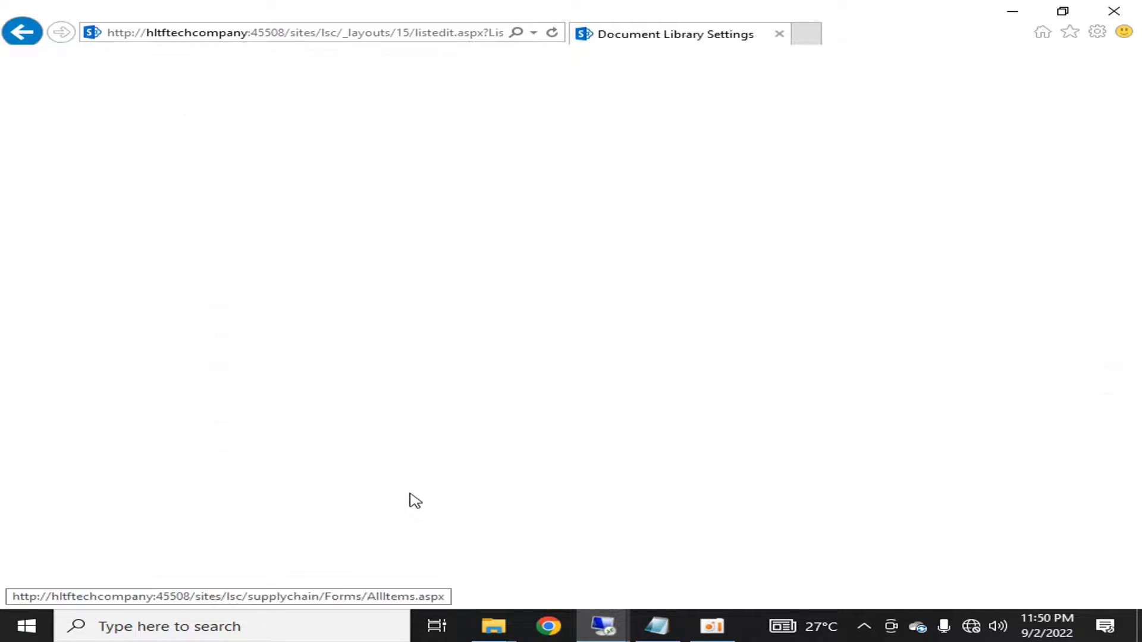
pyautogui.click(308, 287)
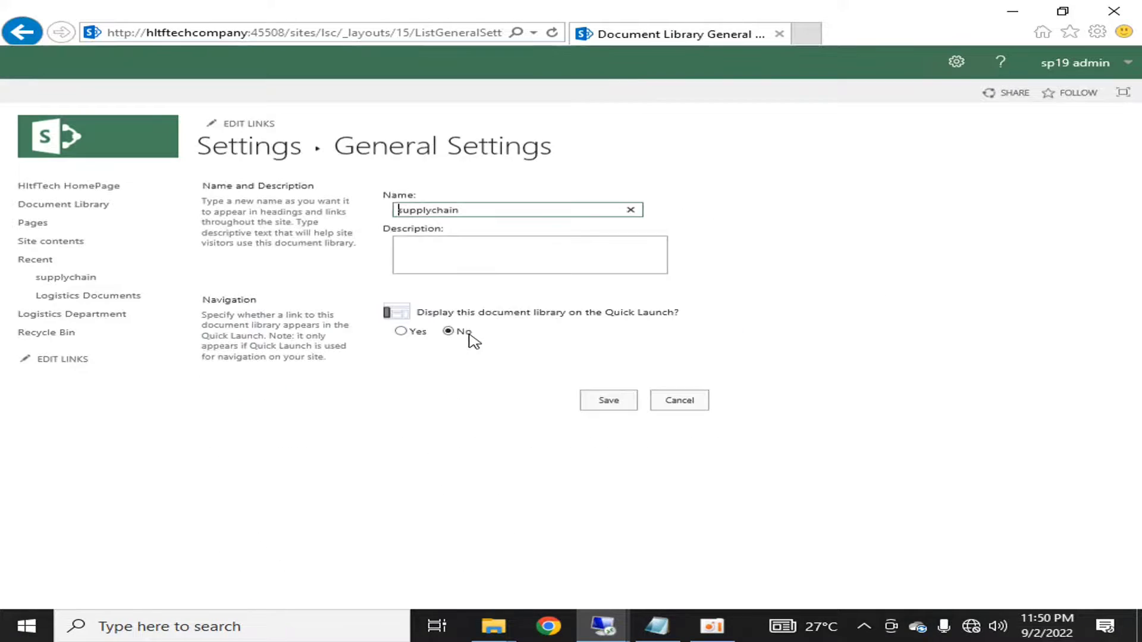
pyautogui.moveTo(477, 211); pyautogui.dragTo(344, 212)
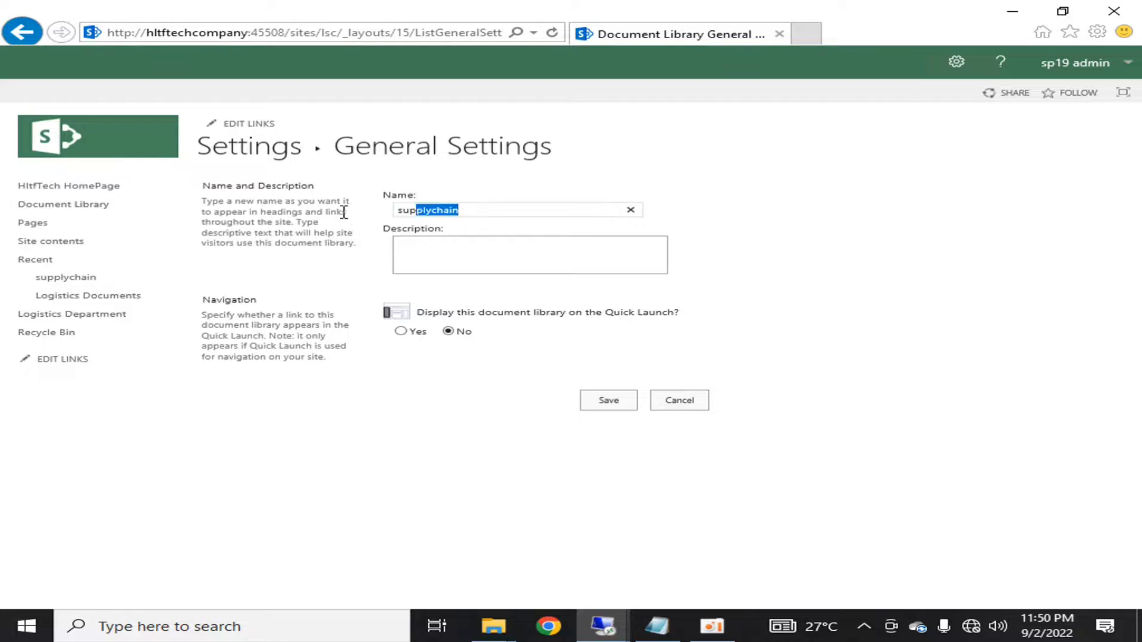
pyautogui.write('Supply ')
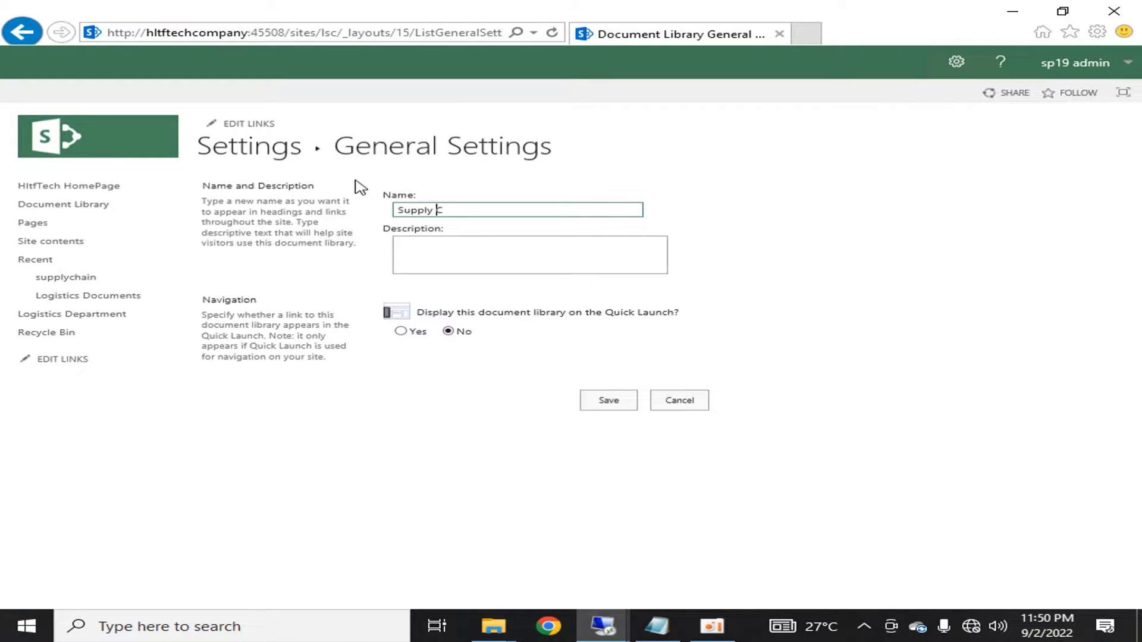
pyautogui.write('Chain Documents')
pyautogui.click(600, 392)
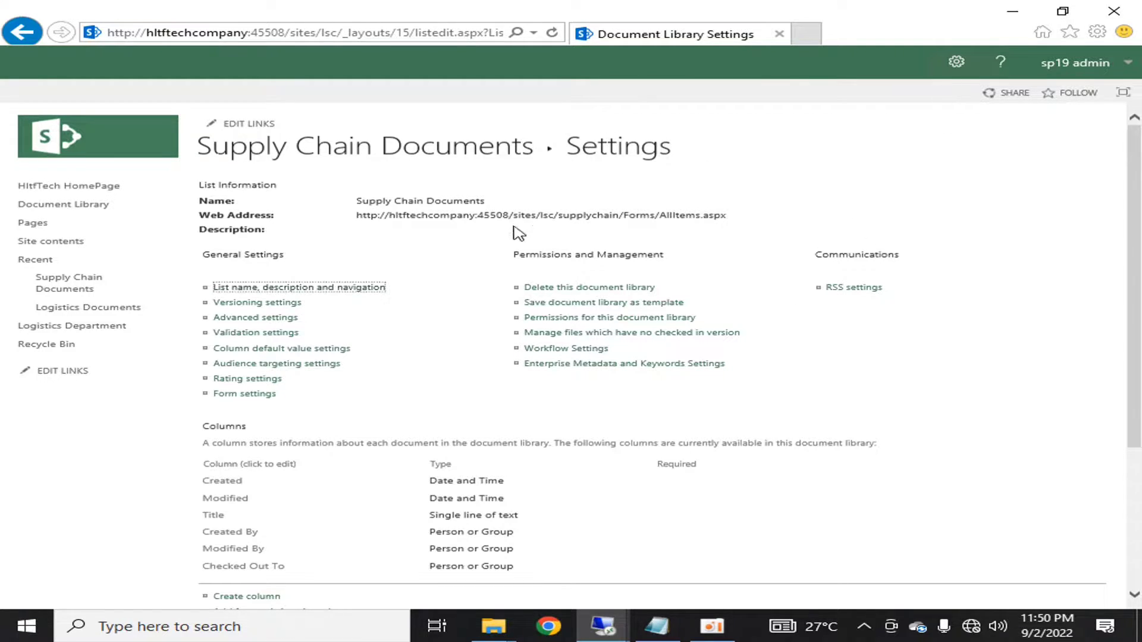
pyautogui.click(621, 215)
# - Highlight 'supplychain' in the library's web address, then go back to Site contents
pyautogui.moveTo(621, 215); pyautogui.dragTo(558, 215)
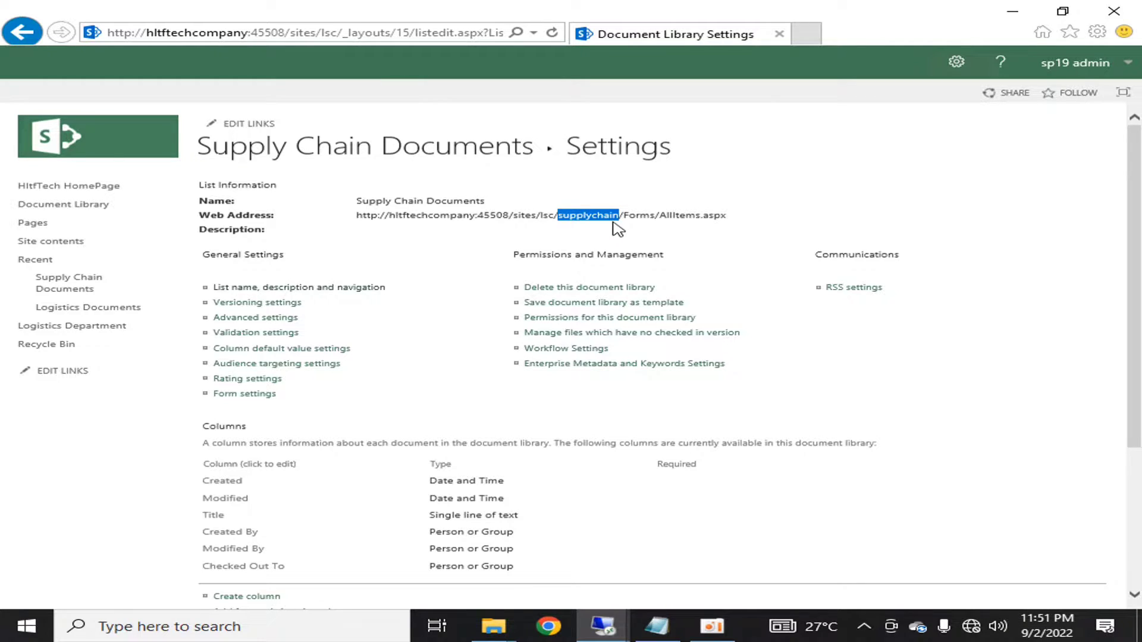
pyautogui.click(985, 218)
pyautogui.click(957, 62)
pyautogui.click(921, 173)
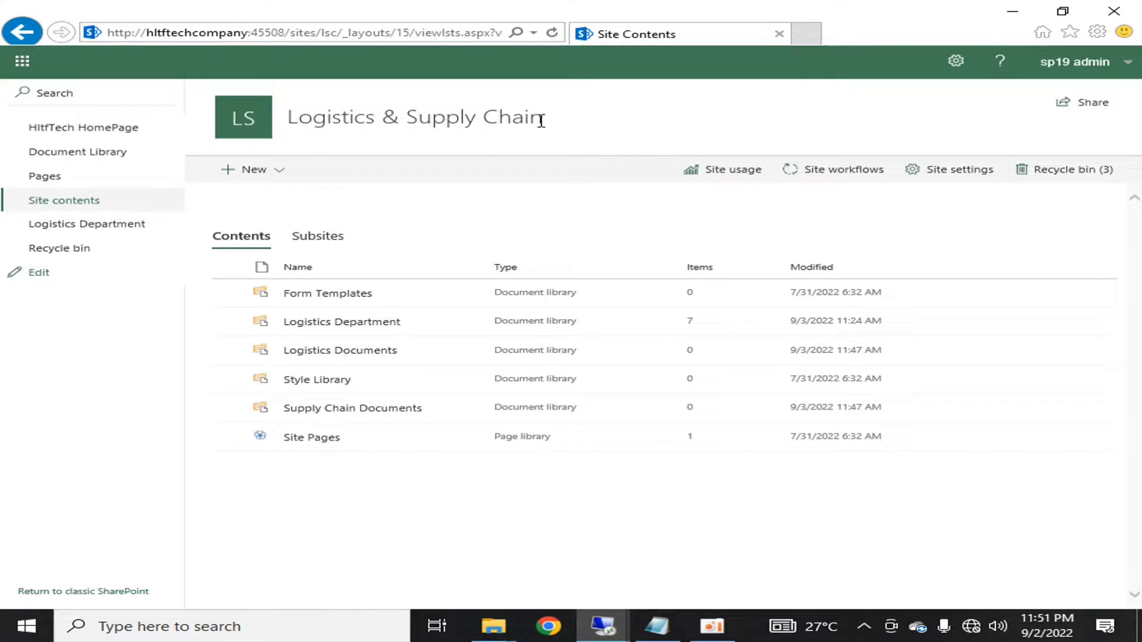
# - Go to the site's permissions list through the full site settings page
pyautogui.click(956, 62)
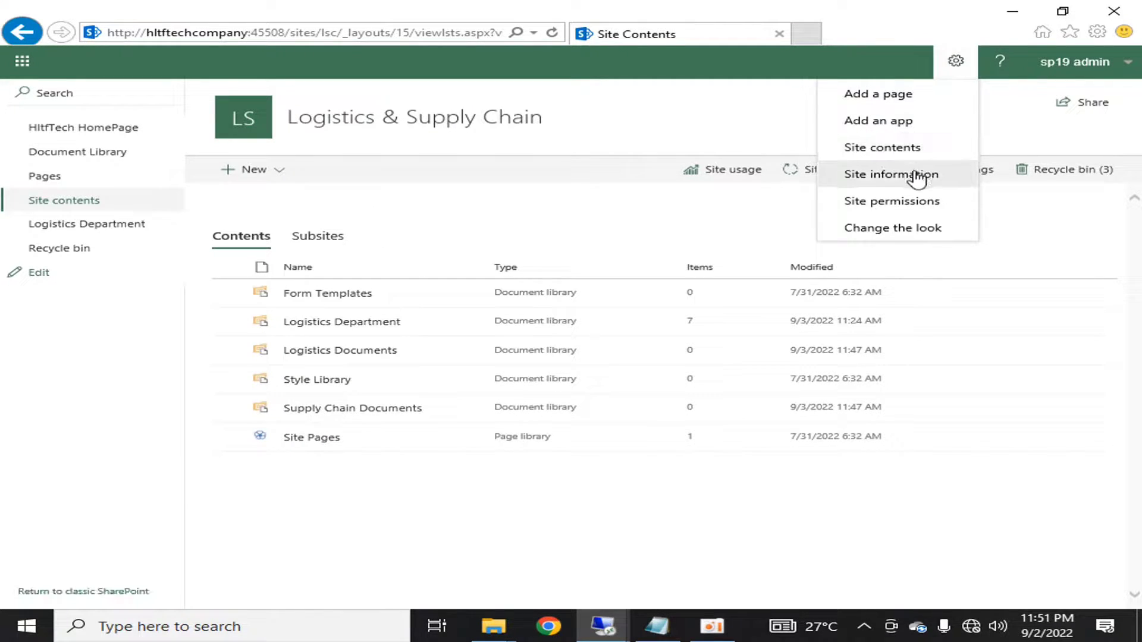
pyautogui.click(919, 177)
pyautogui.click(947, 414)
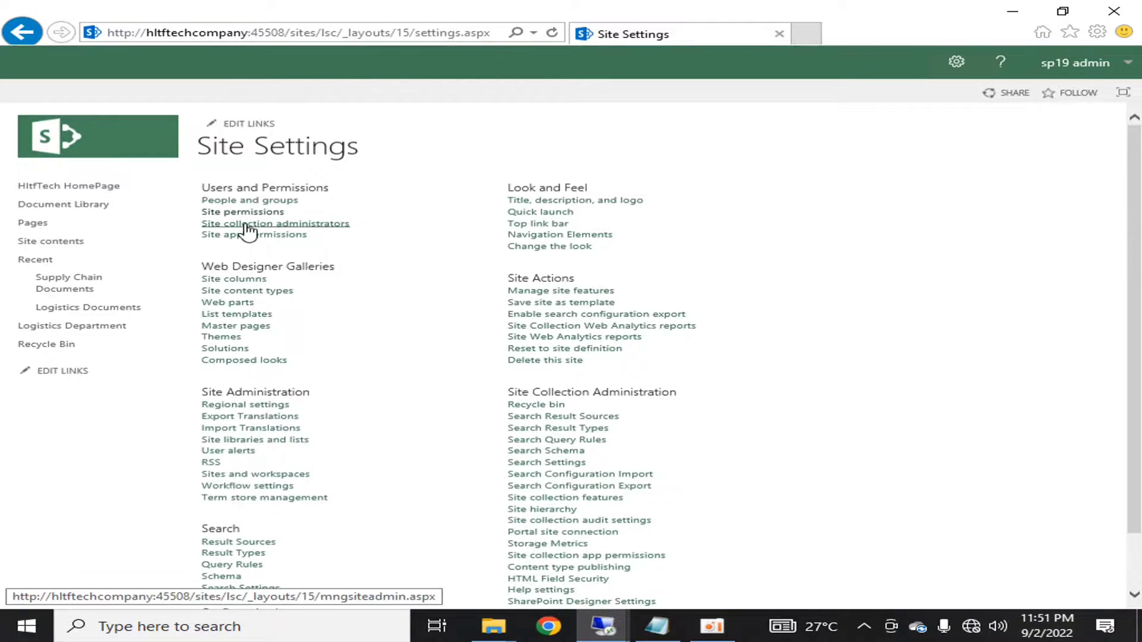
pyautogui.click(245, 213)
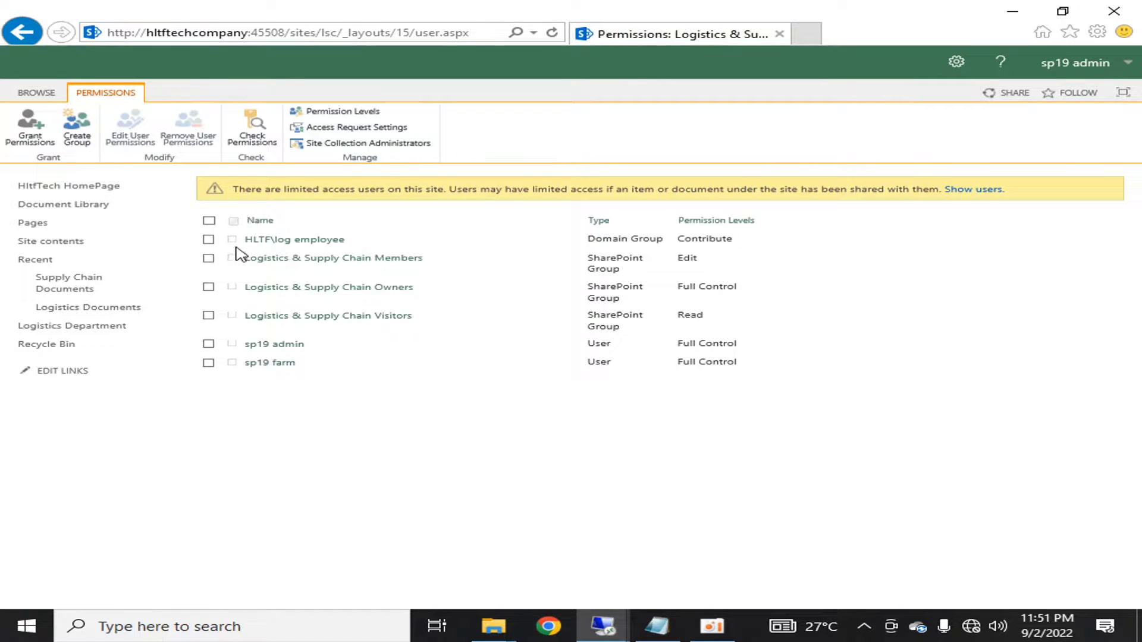
# - Select the HLTF\log employee group, noting its Contribute level, and open Permission Levels
pyautogui.click(209, 240)
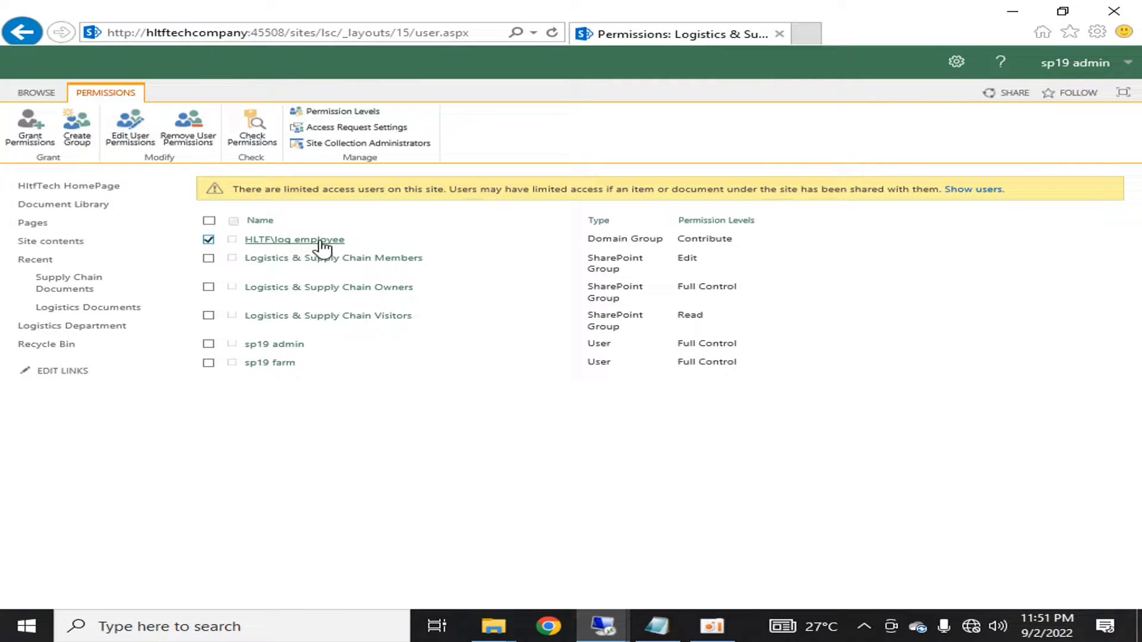
pyautogui.moveTo(678, 238); pyautogui.dragTo(751, 239)
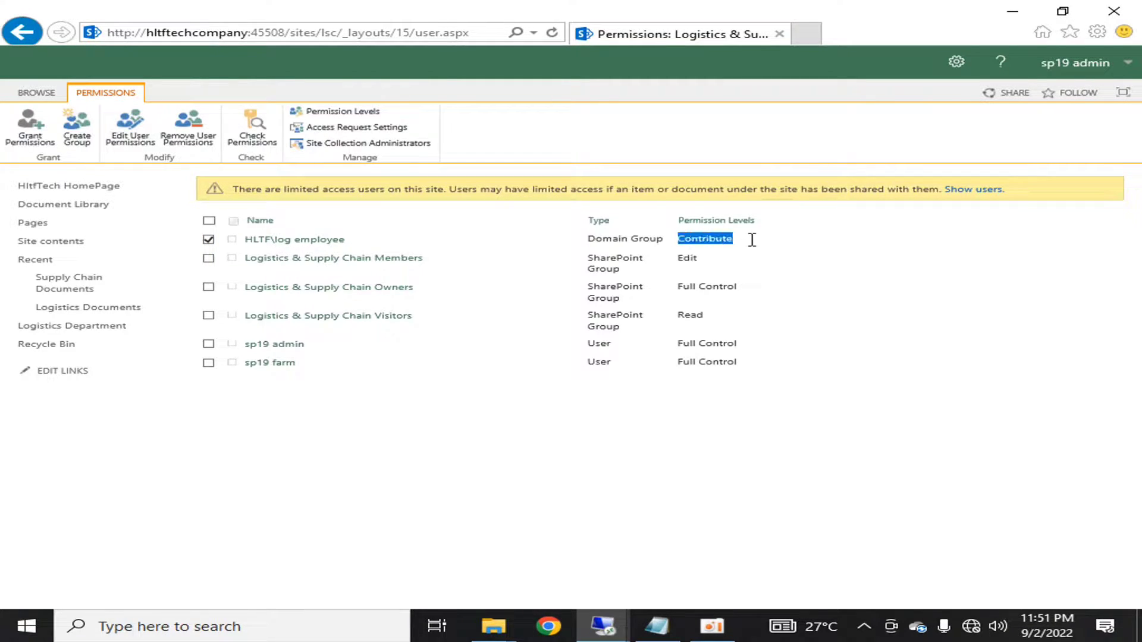
pyautogui.click(768, 251)
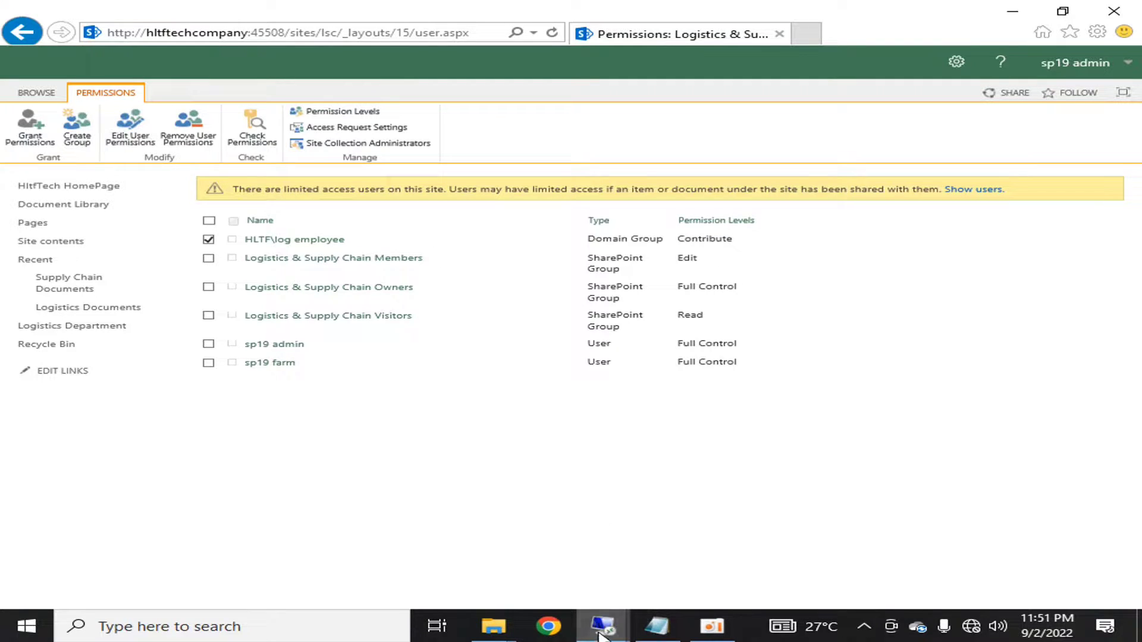
pyautogui.moveTo(603, 624)
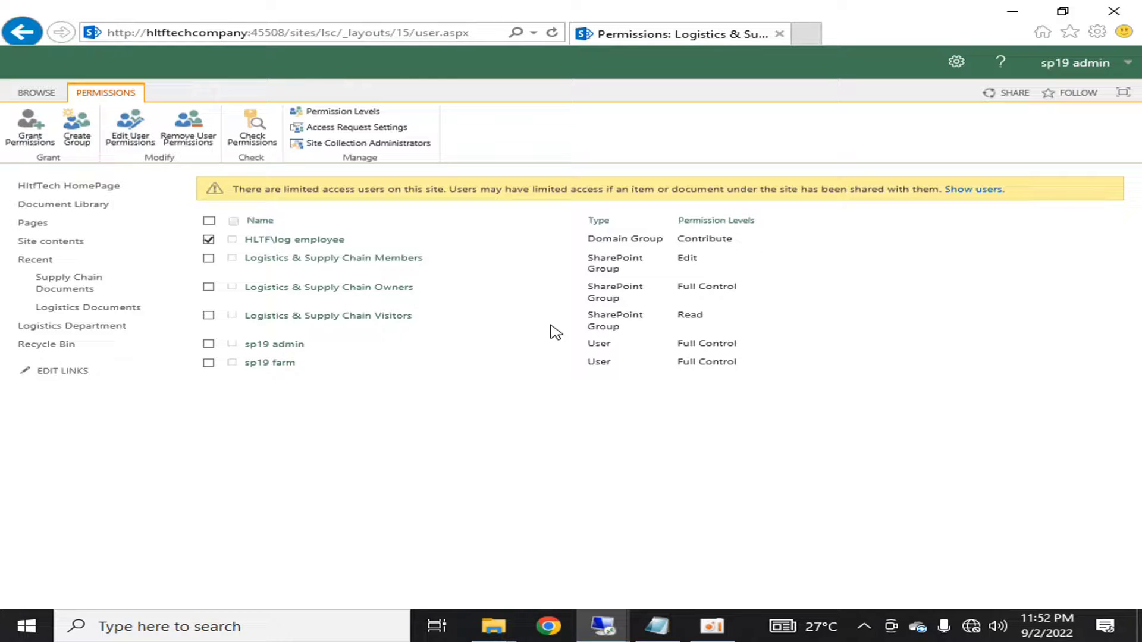
pyautogui.click(324, 116)
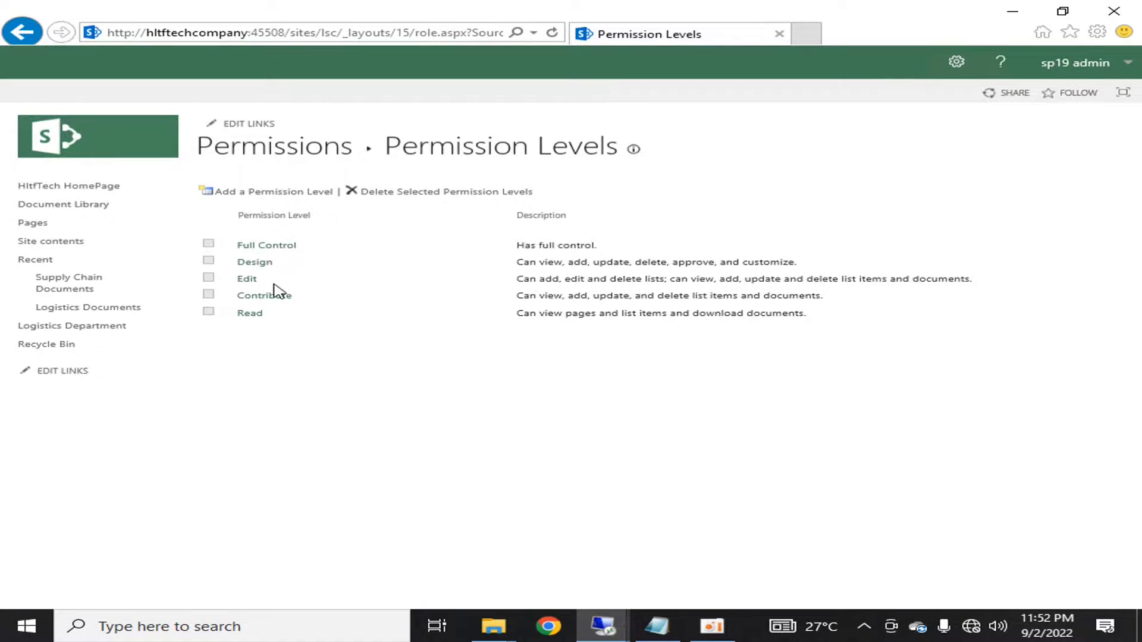
pyautogui.click(267, 297)
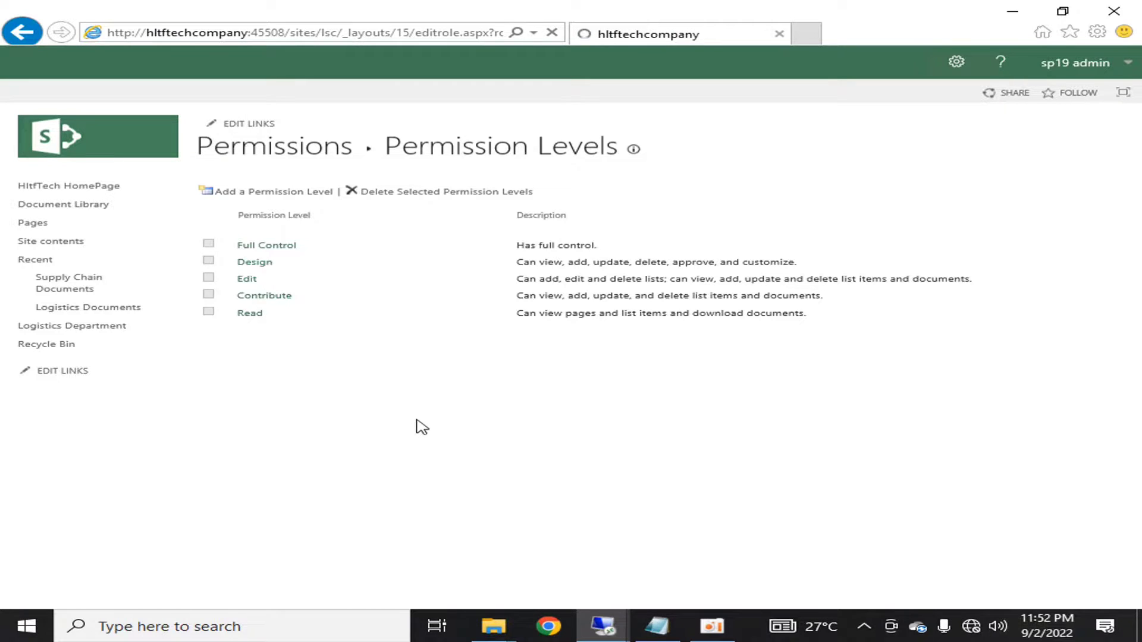
pyautogui.scroll(-3, 421, 416)
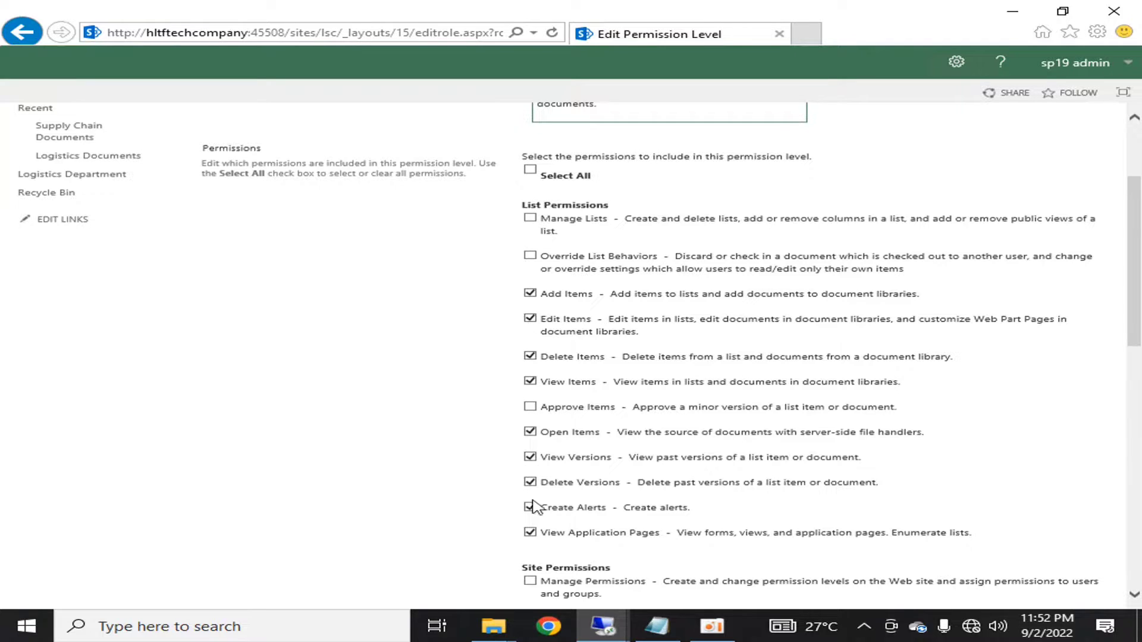
pyautogui.scroll(-10, 395, 408)
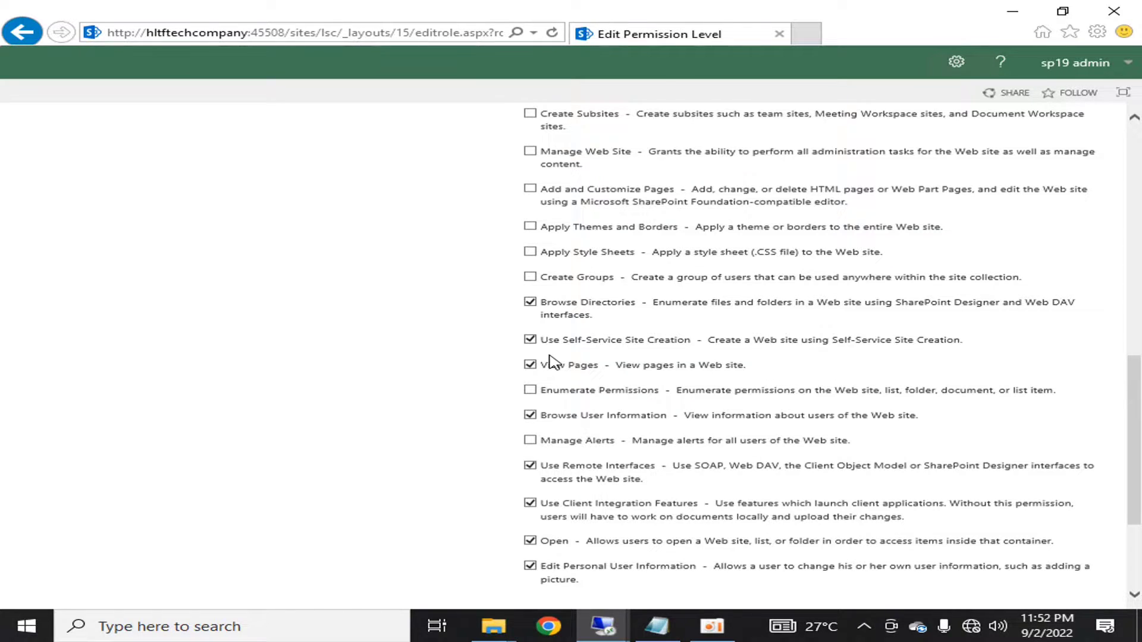
pyautogui.scroll(-3, 552, 361)
pyautogui.scroll(11, 551, 361)
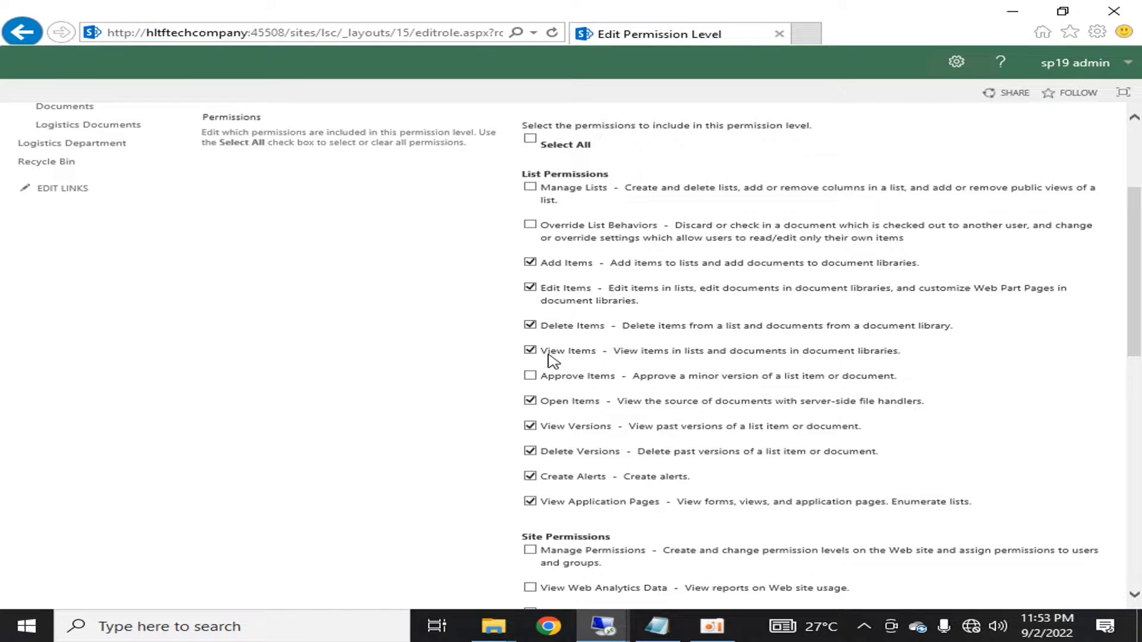
pyautogui.scroll(-10, 548, 357)
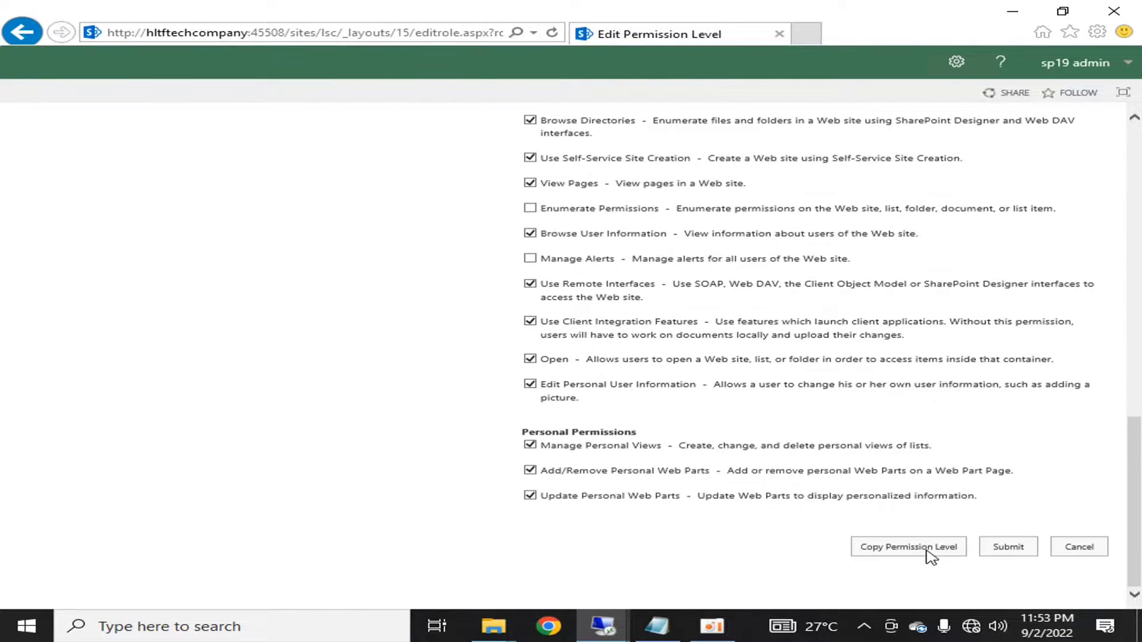
pyautogui.click(1079, 546)
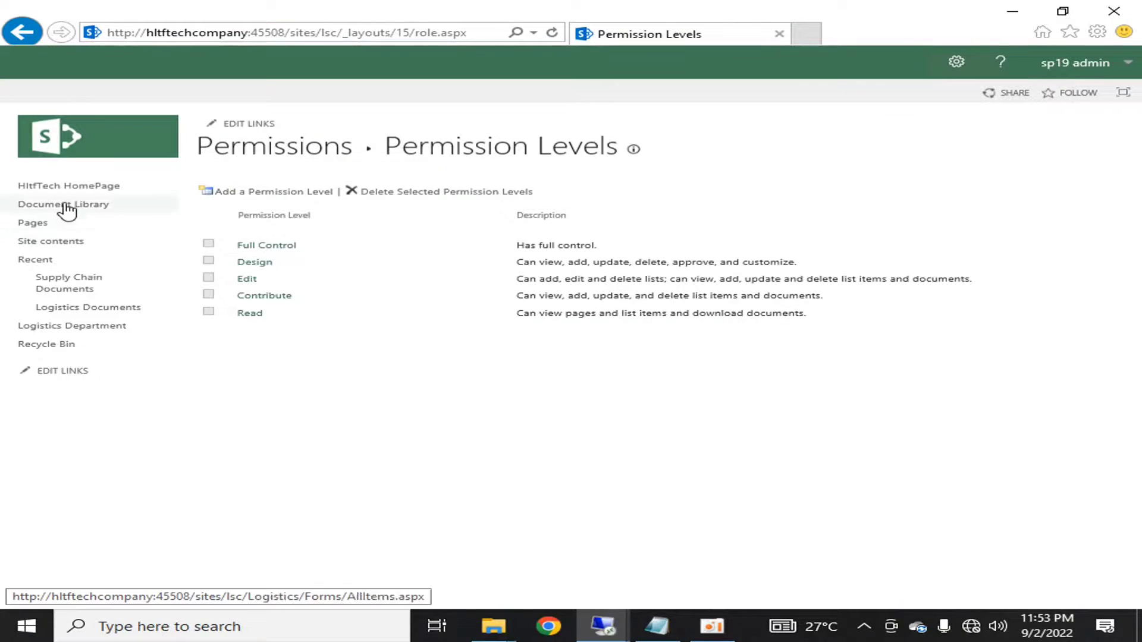
# - Select the HLTF\log employee group on the Permissions page and edit its user permissions
pyautogui.click(277, 148)
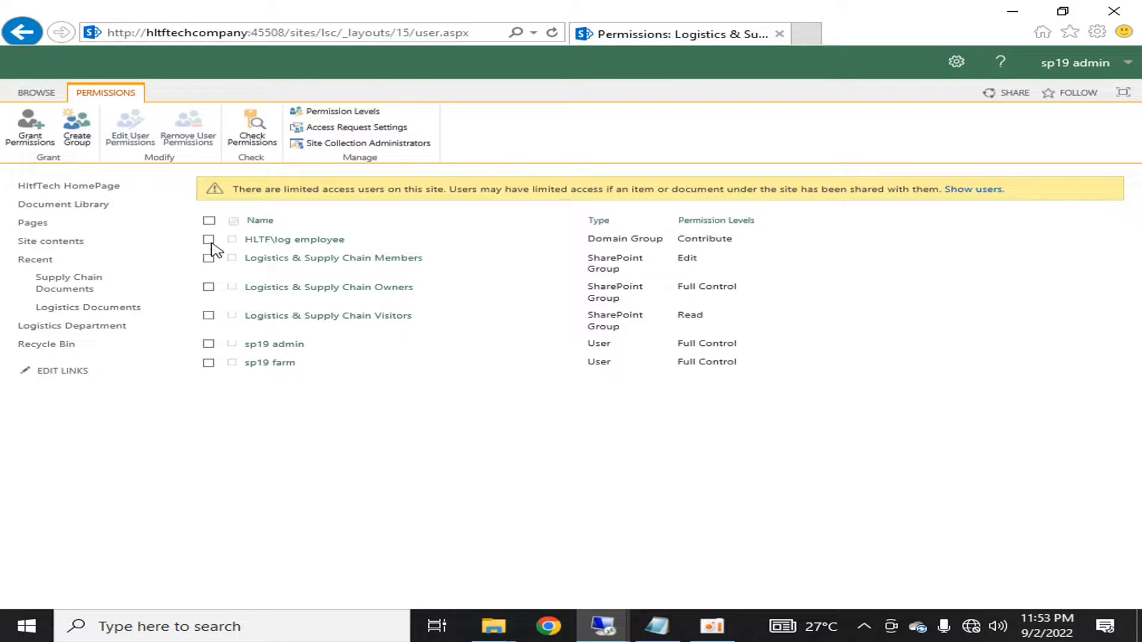
pyautogui.click(208, 240)
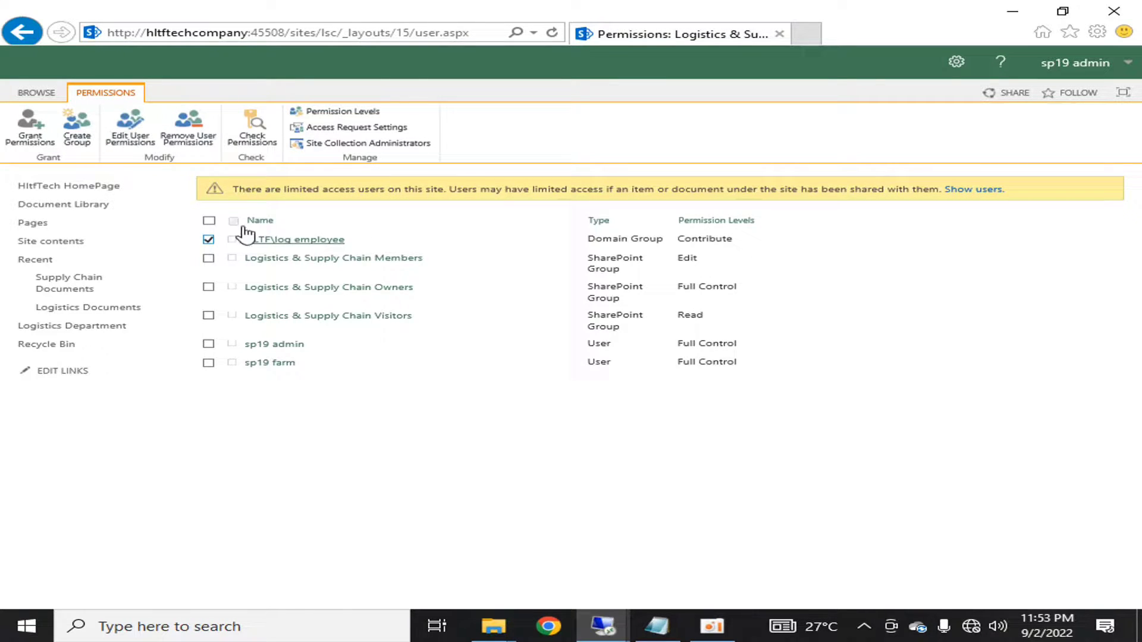
pyautogui.click(155, 145)
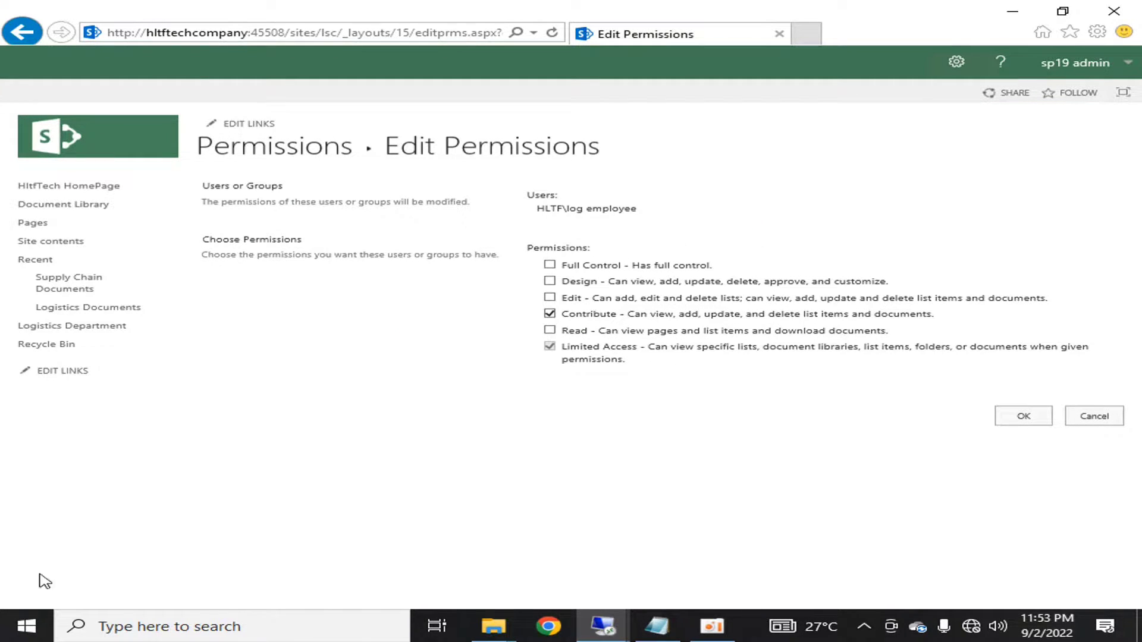
pyautogui.click(27, 626)
pyautogui.click(816, 463)
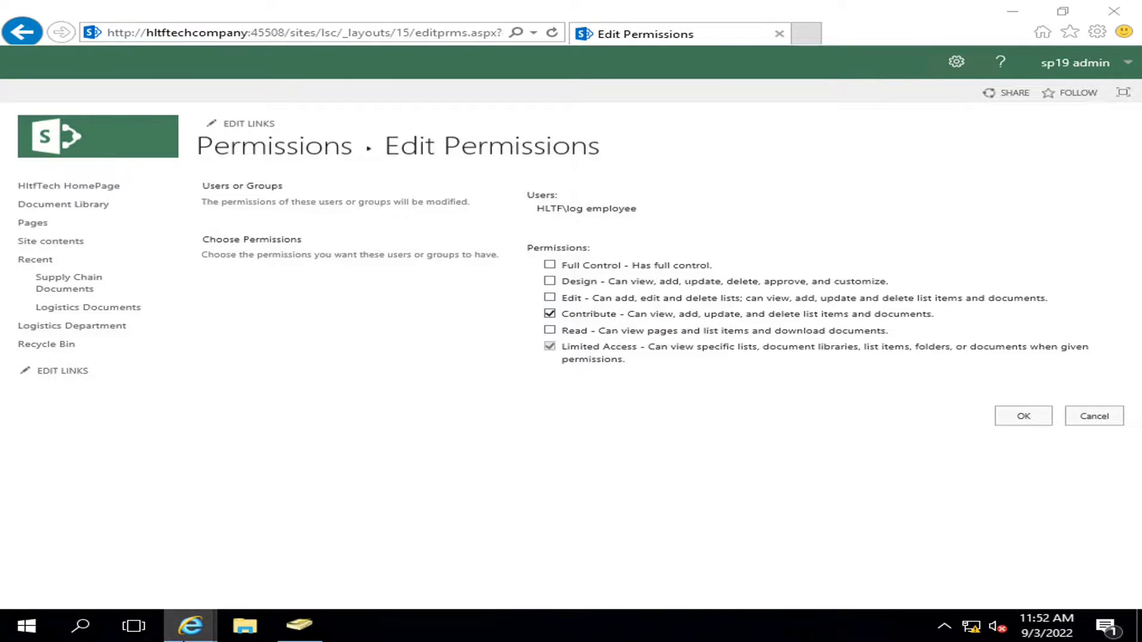
# - In the InPrivate window, delete the News section from the site home page and publish it
pyautogui.moveTo(190, 625)
pyautogui.click(339, 565)
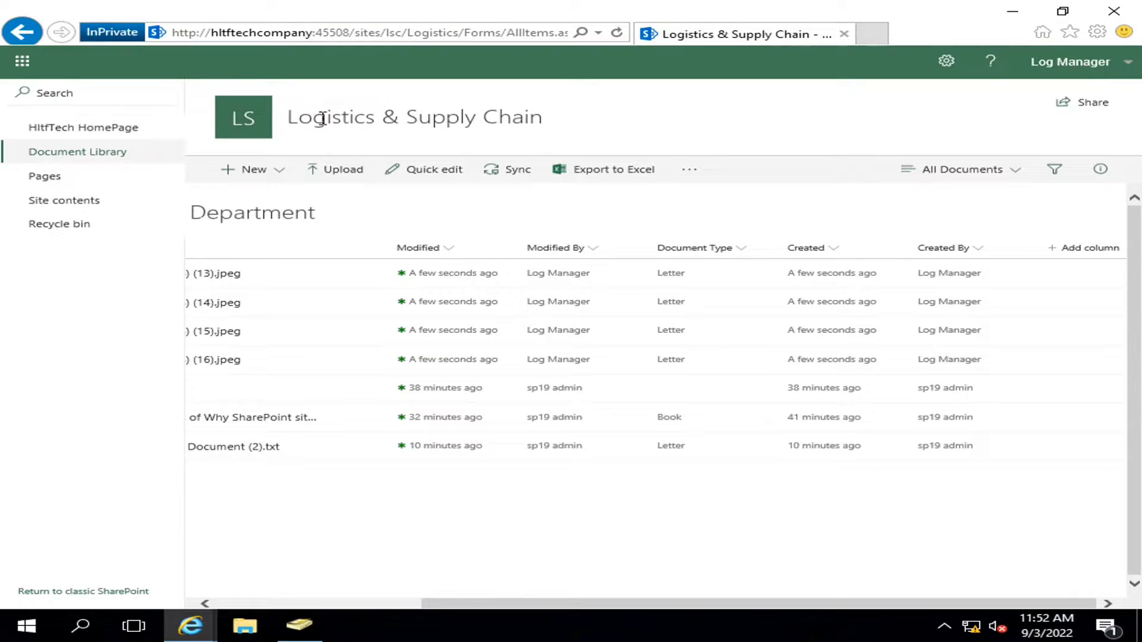
pyautogui.click(238, 123)
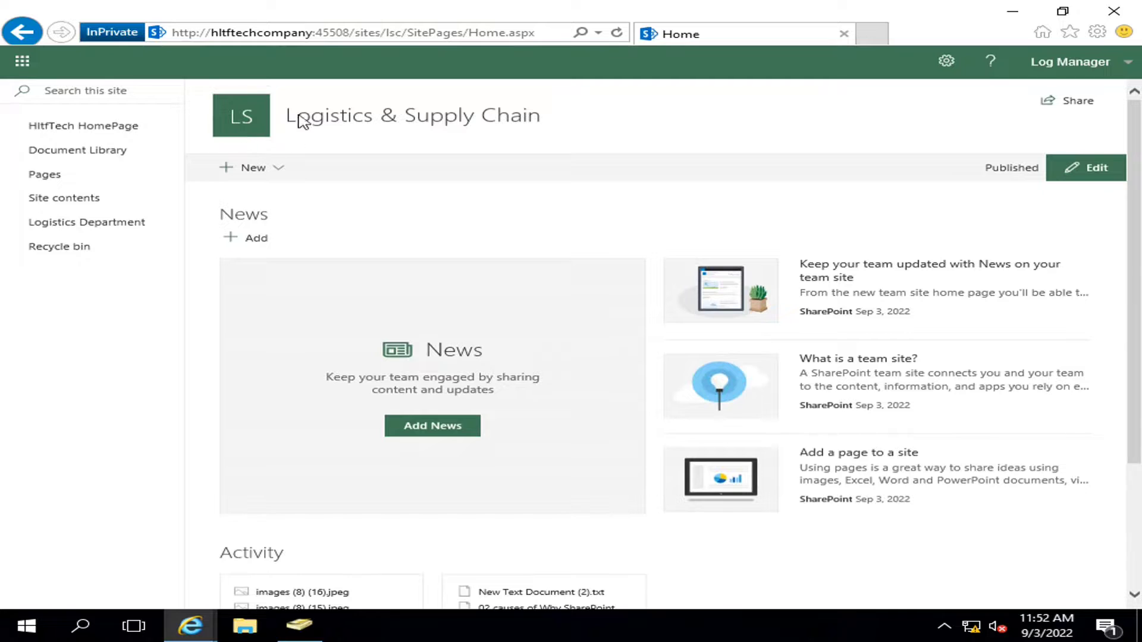
pyautogui.click(1100, 170)
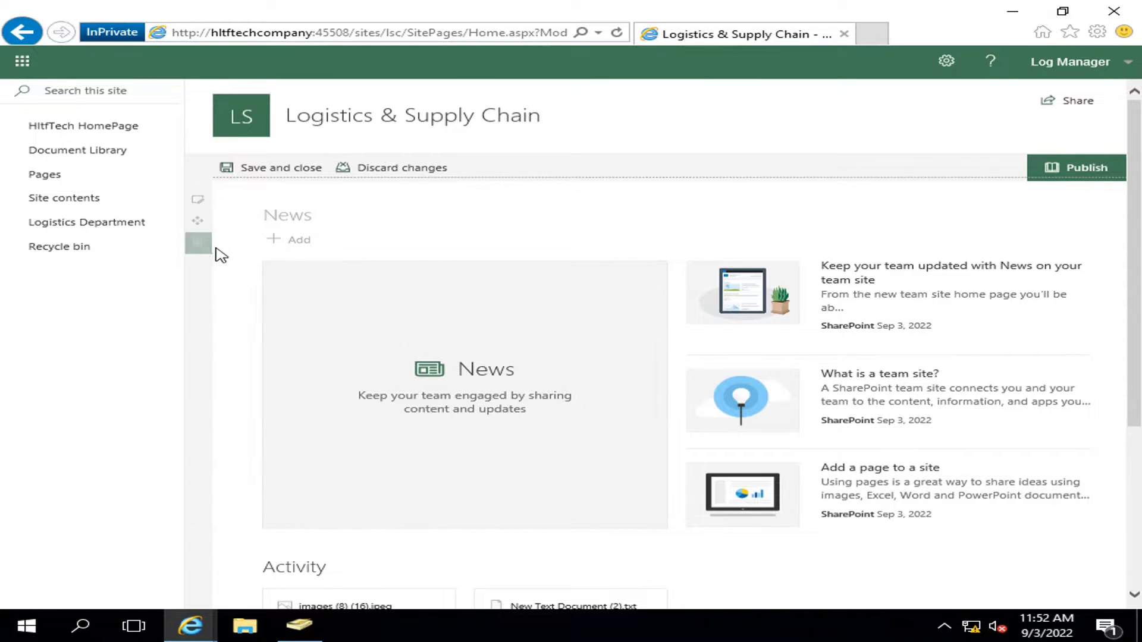
pyautogui.click(233, 256)
pyautogui.click(586, 359)
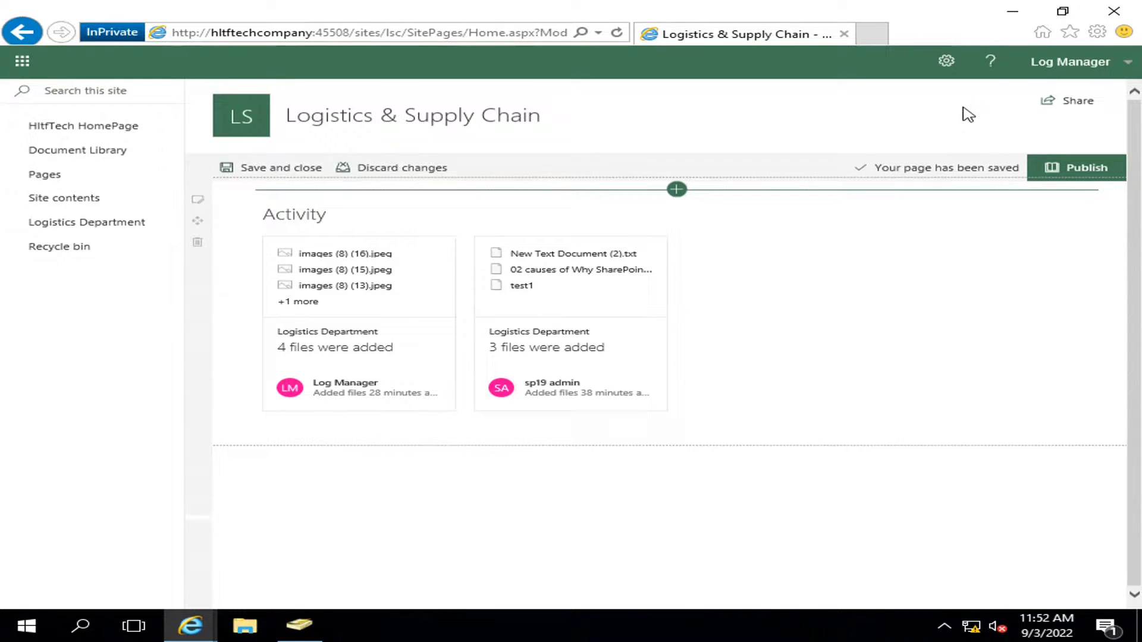
pyautogui.click(1095, 168)
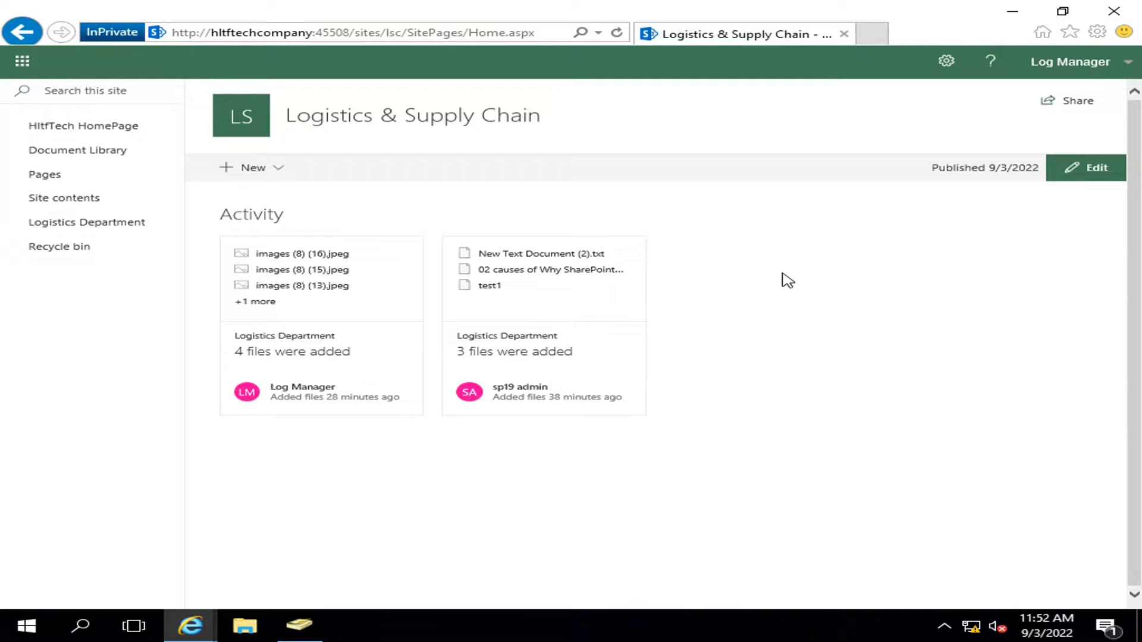
# - Change the HLTF\log employee group's site permission from Contribute to Read
pyautogui.moveTo(205, 622)
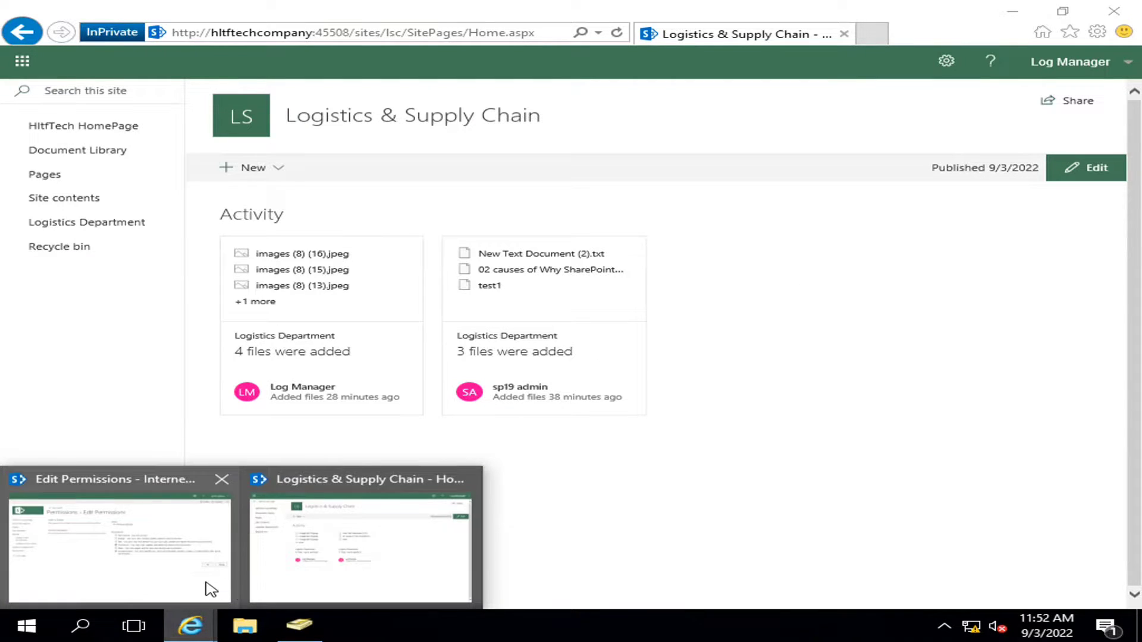
pyautogui.click(211, 588)
pyautogui.click(548, 314)
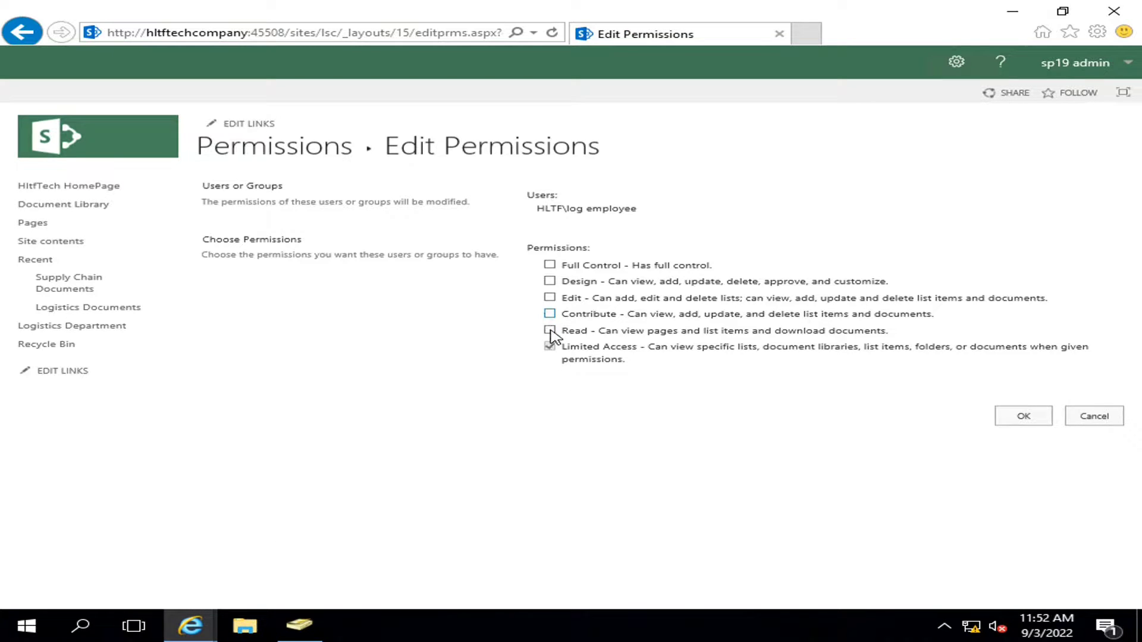
pyautogui.click(549, 330)
pyautogui.click(1016, 419)
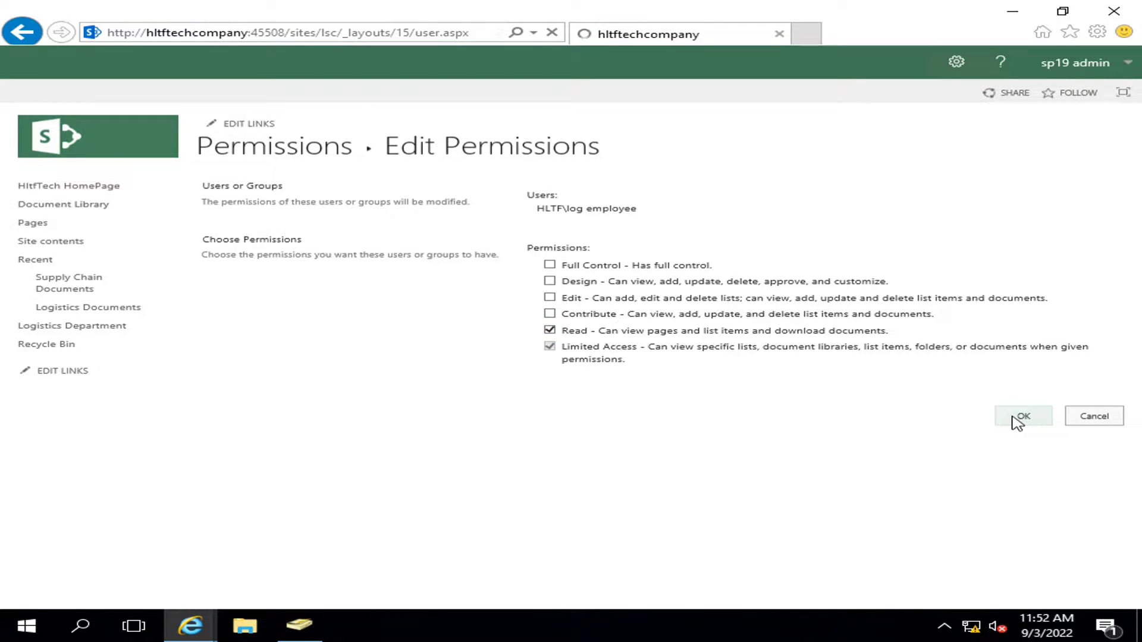
pyautogui.click(300, 623)
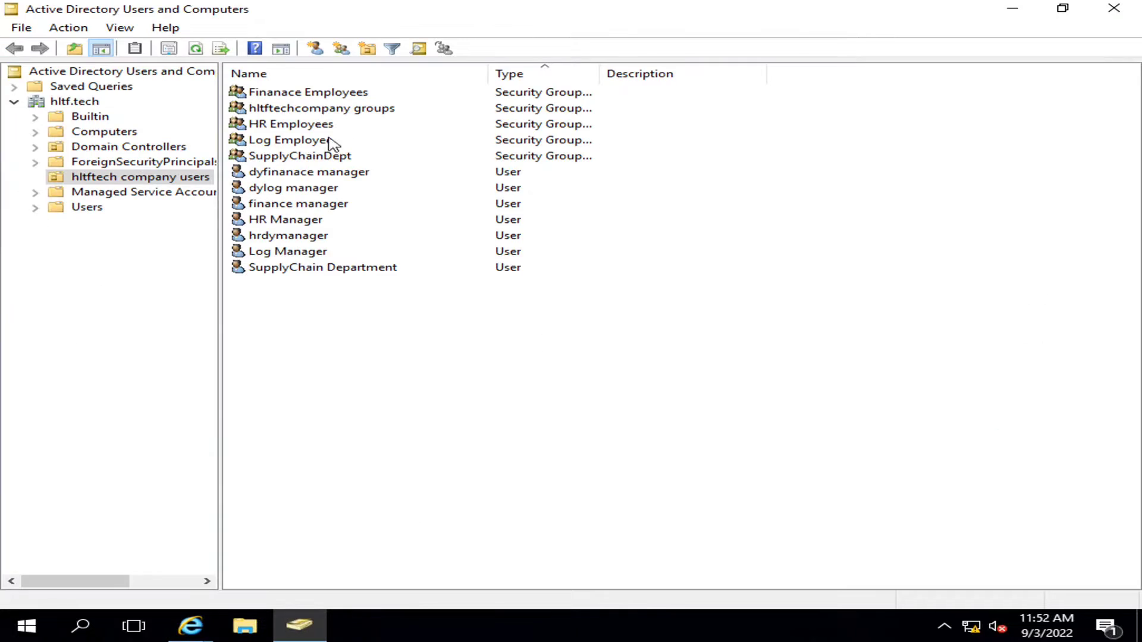
# - Review the Log Employee group's members (dylog manager, Log Manager) in Active Directory, then minimize it
pyautogui.click(295, 141)
pyautogui.doubleClick(294, 142)
pyautogui.click(453, 152)
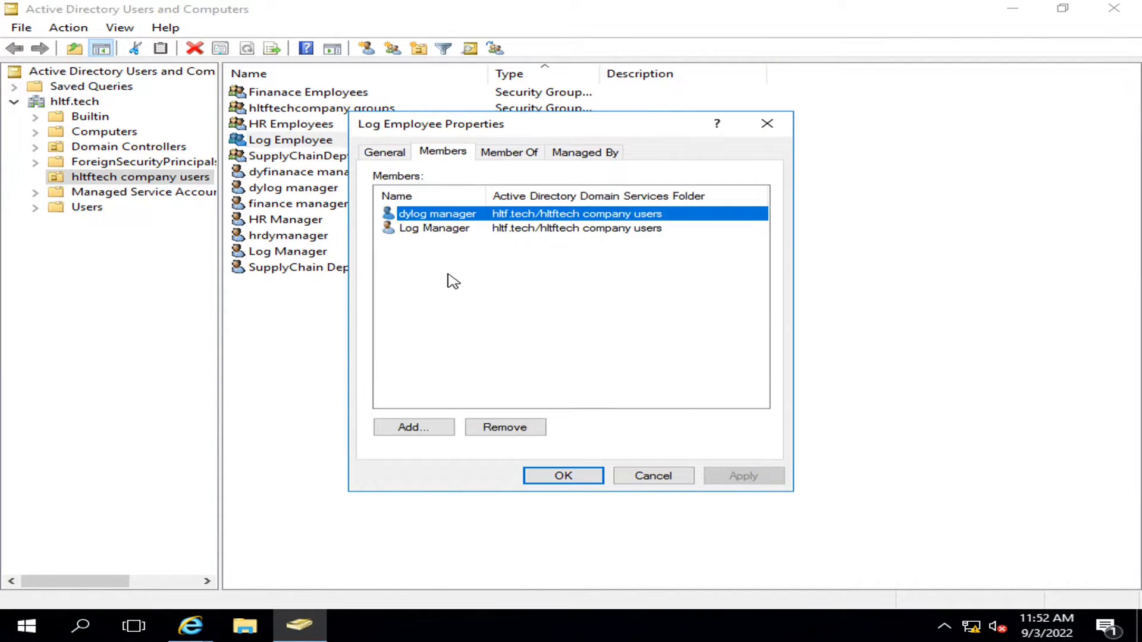
pyautogui.click(443, 229)
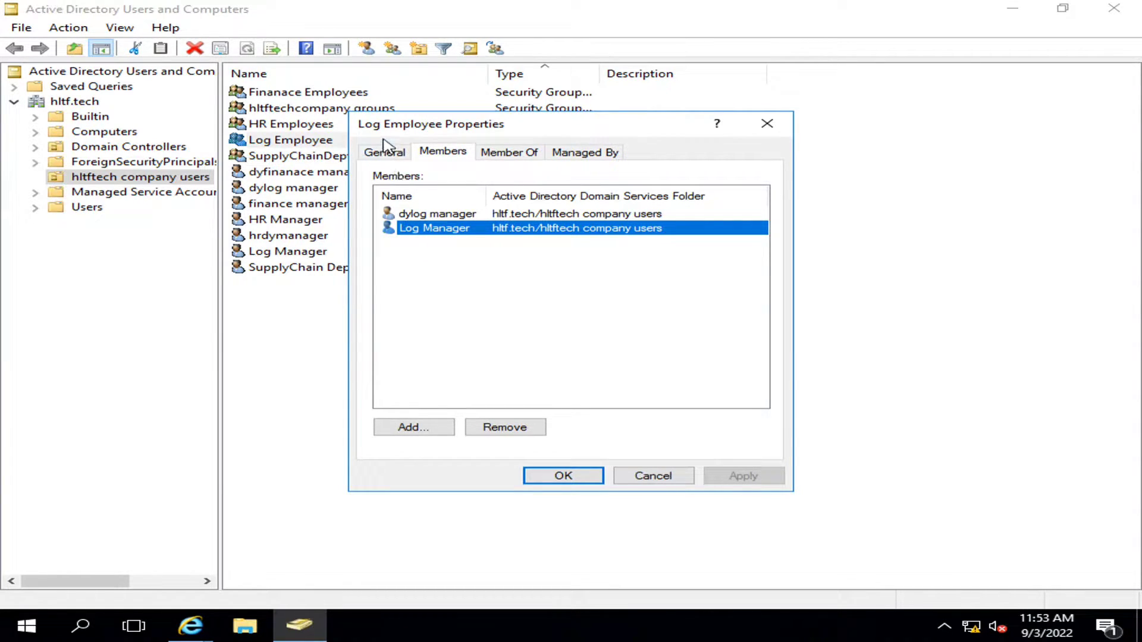
pyautogui.click(589, 475)
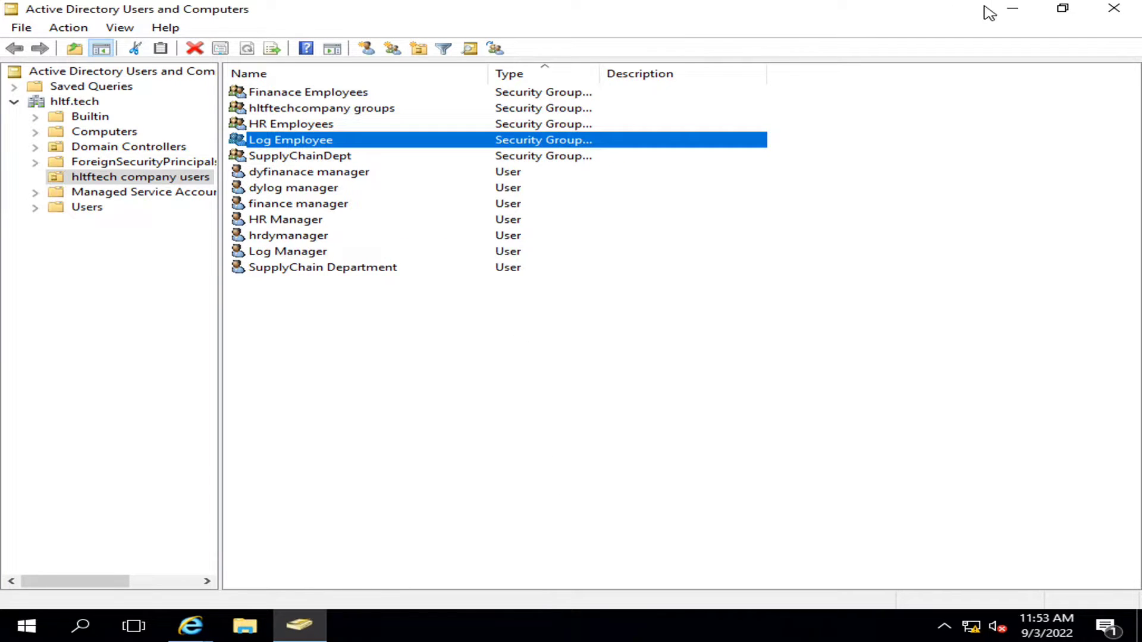
pyautogui.click(1013, 8)
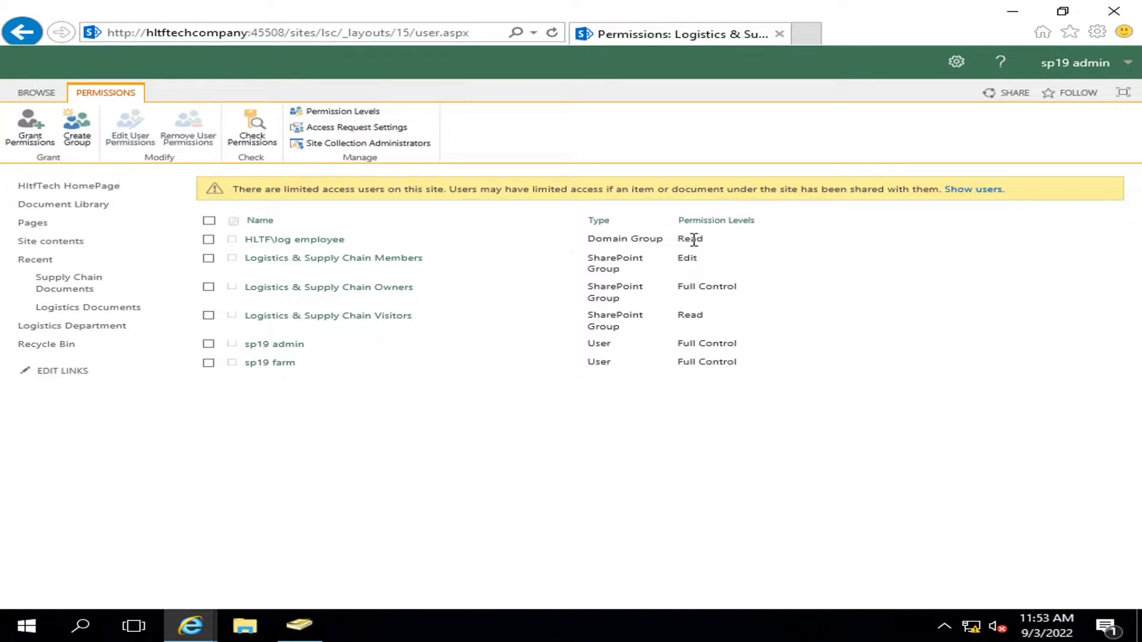
pyautogui.moveTo(706, 239); pyautogui.dragTo(669, 239)
pyautogui.click(799, 273)
pyautogui.moveTo(190, 625)
pyautogui.click(355, 576)
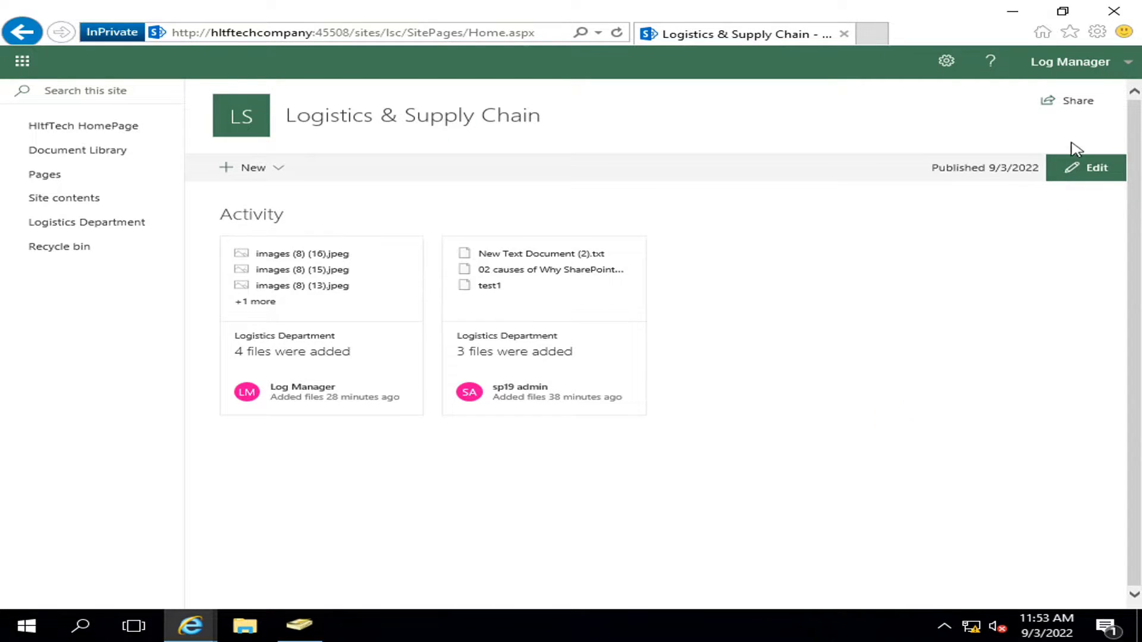
pyautogui.click(617, 33)
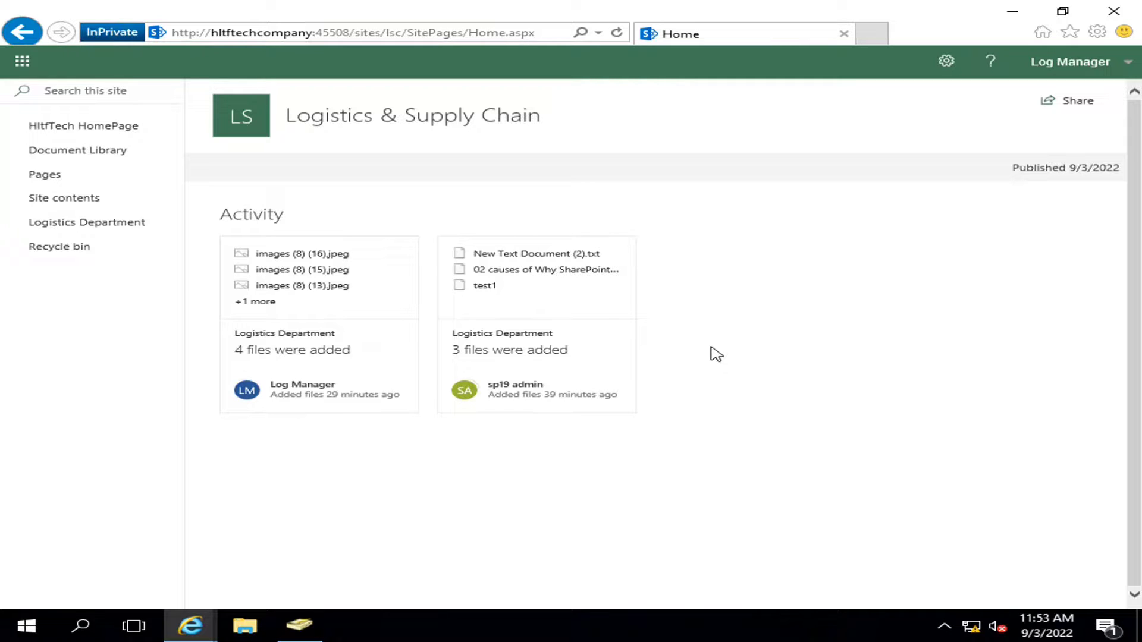
pyautogui.click(65, 150)
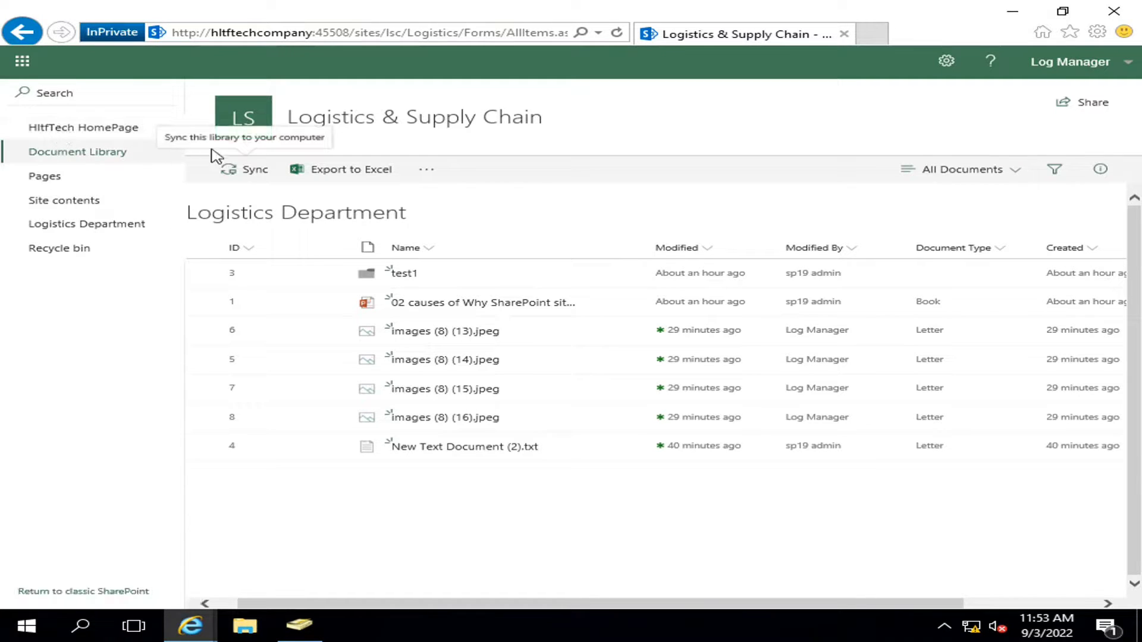
pyautogui.click(942, 72)
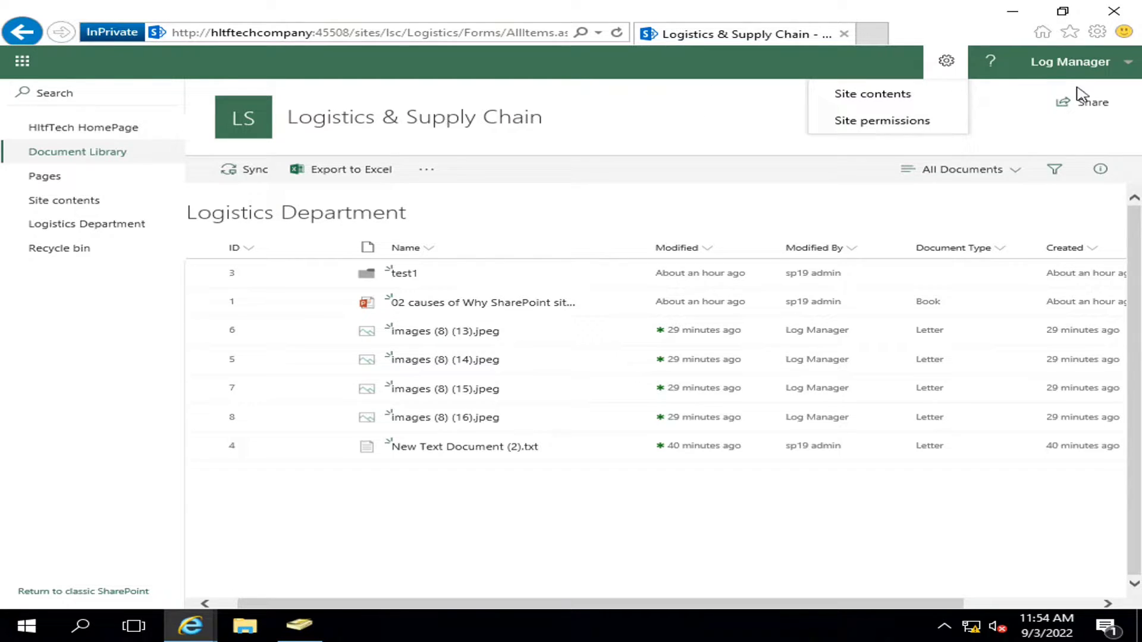
pyautogui.click(1011, 11)
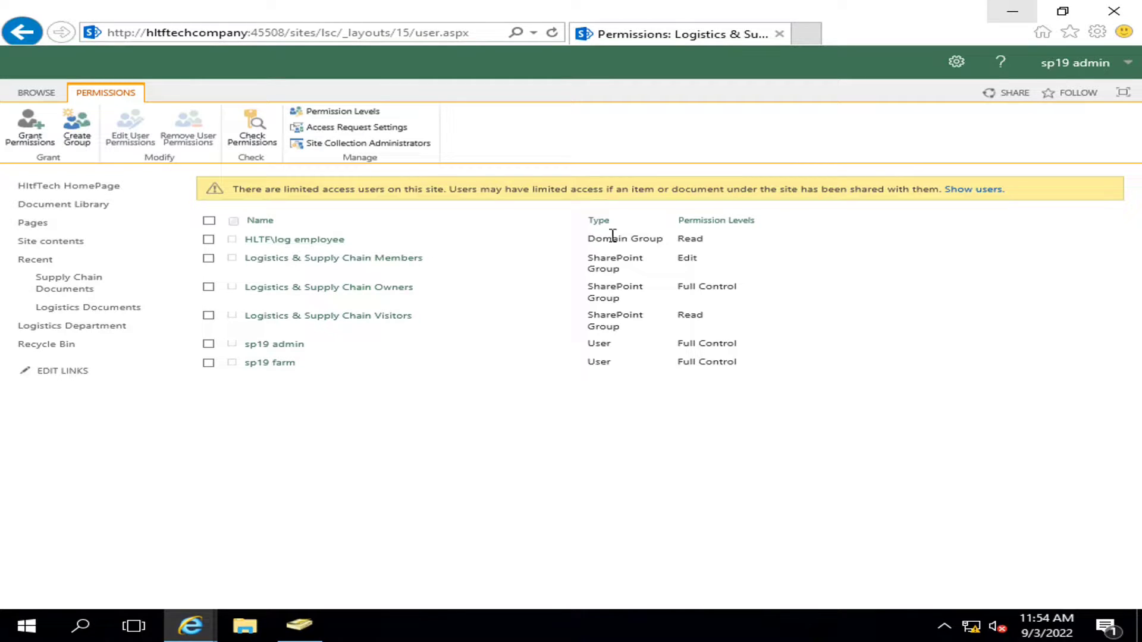
# - Confirm Logistics Documents still inherits site permissions, then return to its library settings page
pyautogui.moveTo(679, 238); pyautogui.dragTo(710, 241)
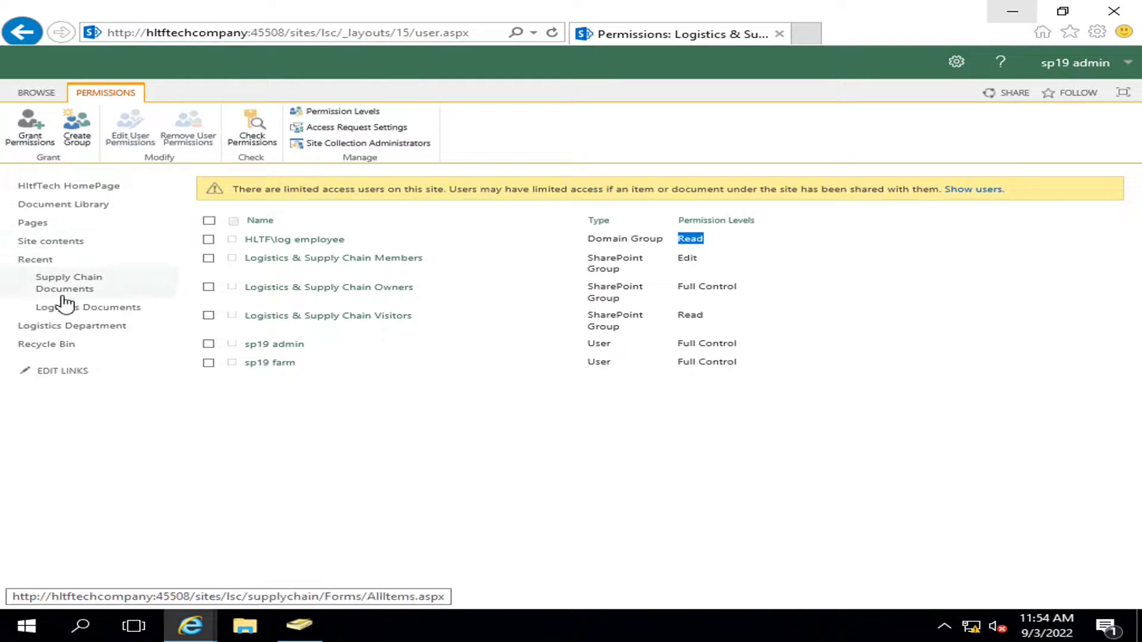
pyautogui.click(957, 66)
pyautogui.click(884, 179)
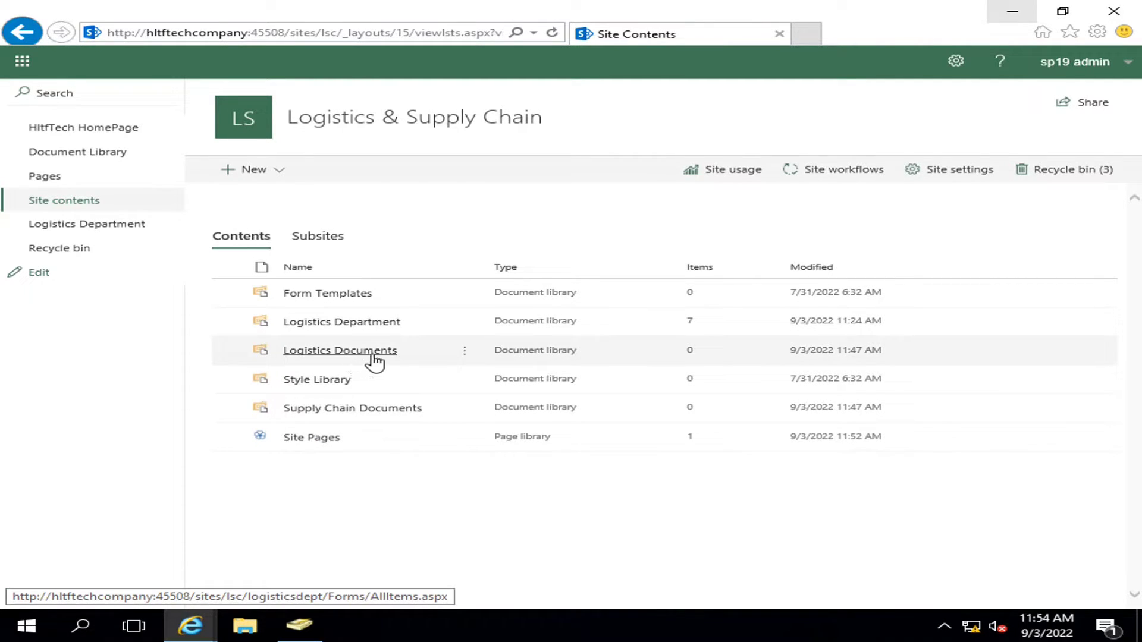
pyautogui.click(465, 352)
pyautogui.click(481, 402)
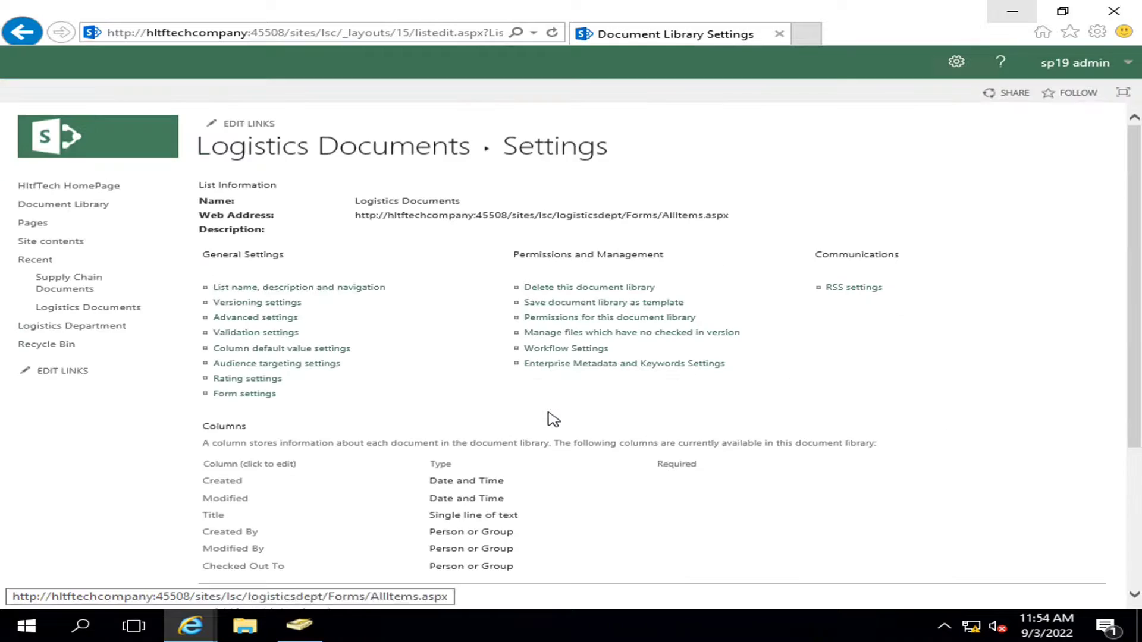
pyautogui.click(558, 319)
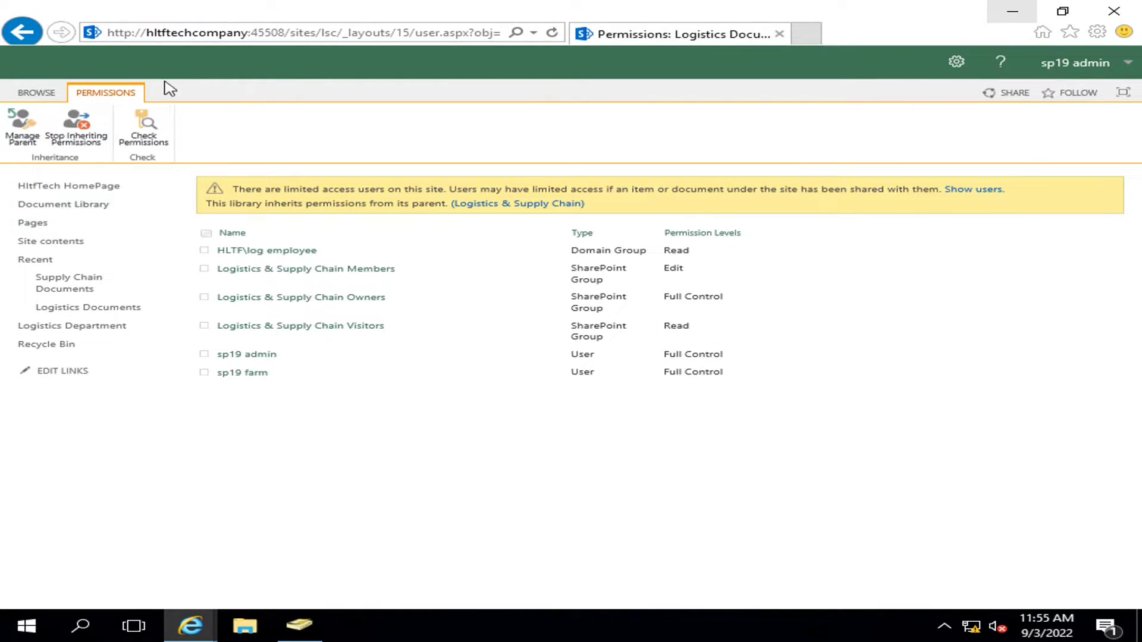
pyautogui.click(20, 38)
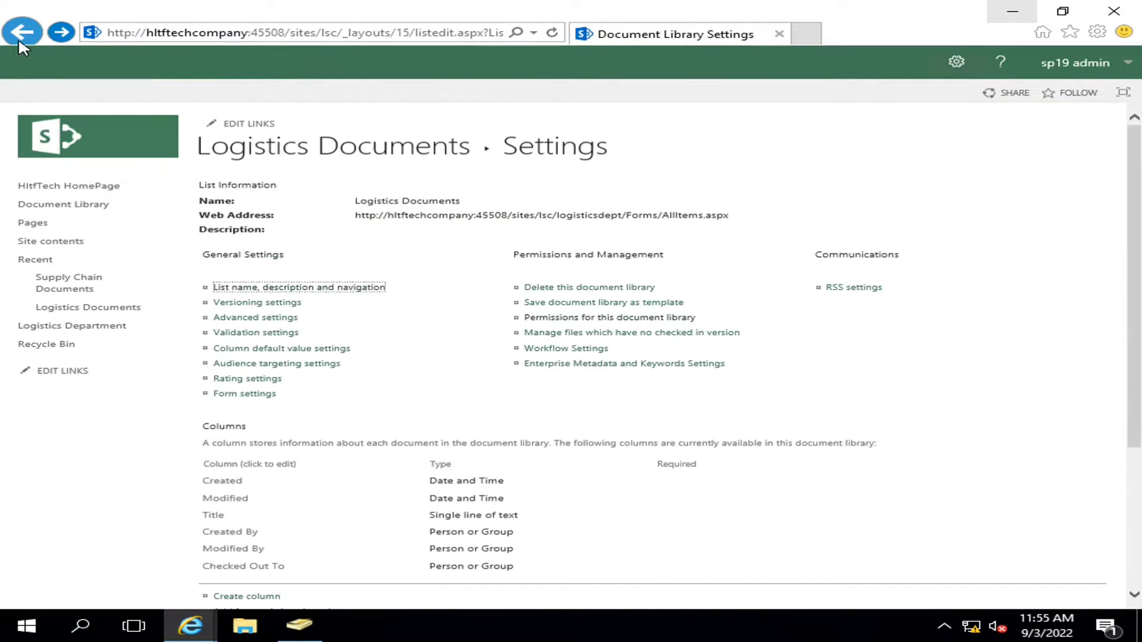
# - Go back to the Logistics & Supply Chain Site Contents page
pyautogui.click(20, 38)
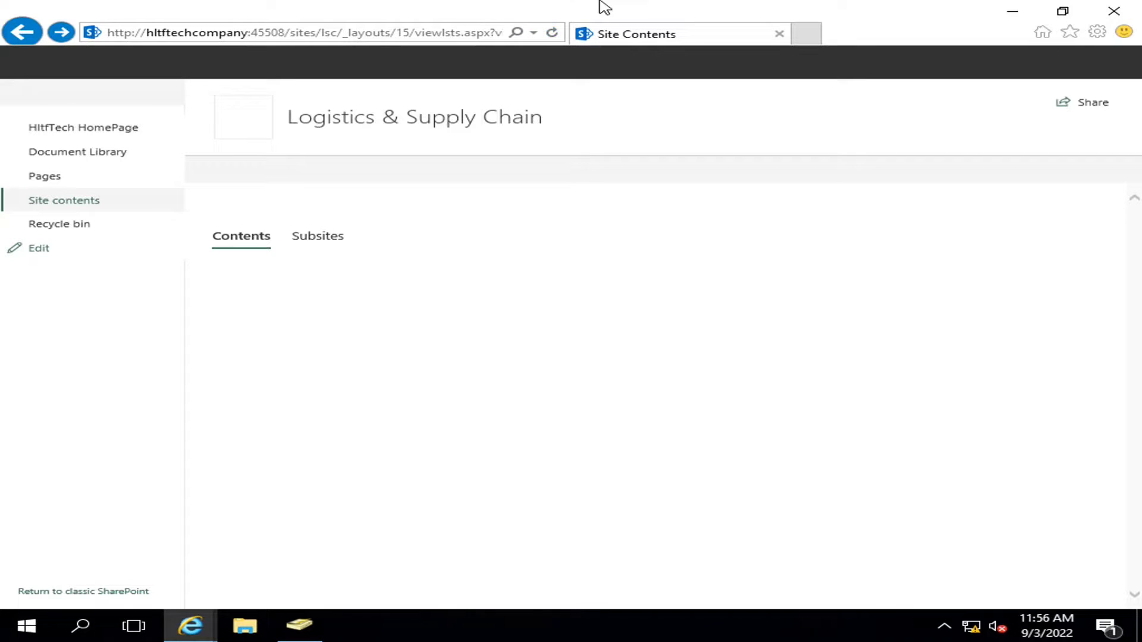
pyautogui.moveTo(609, 1)
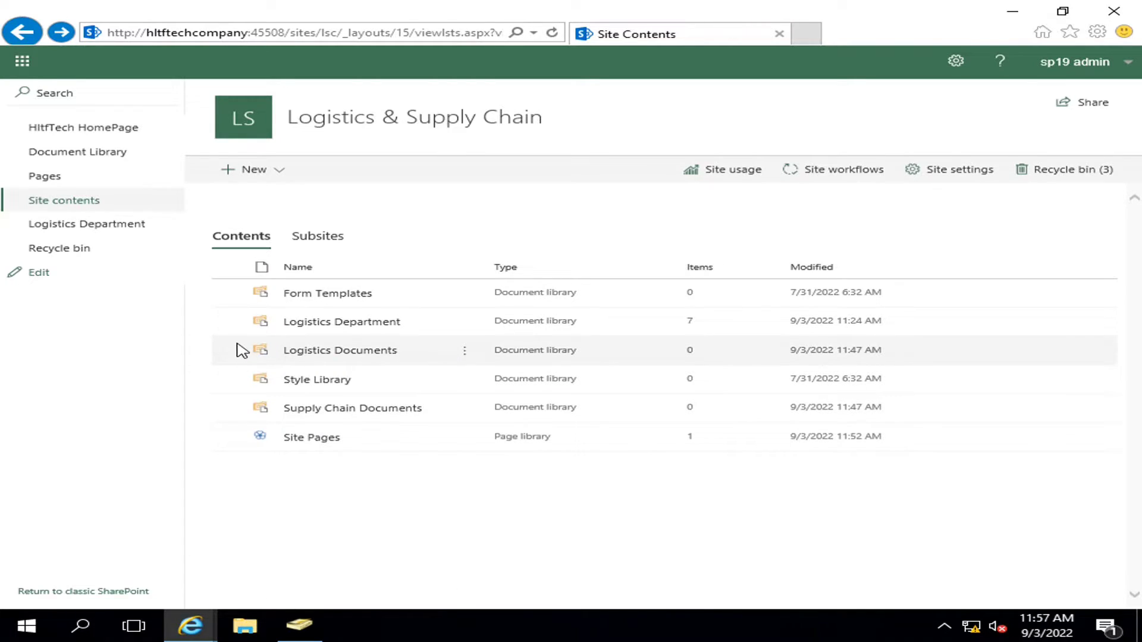
# - Open the Logistics Documents library's permissions page through its settings
pyautogui.click(465, 354)
pyautogui.click(504, 406)
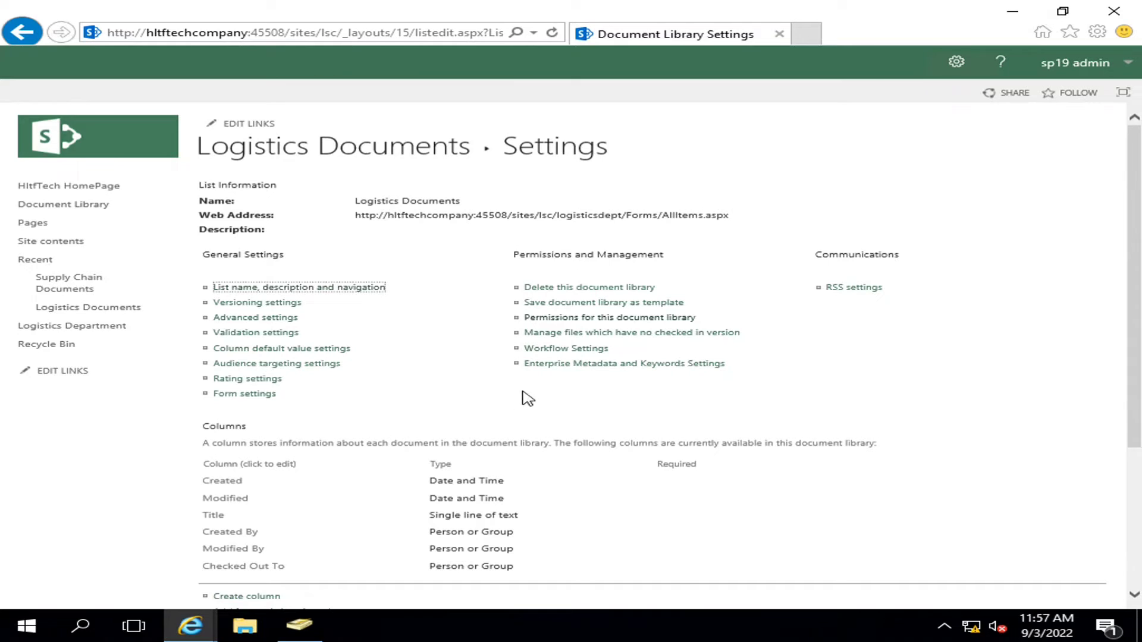
pyautogui.click(611, 320)
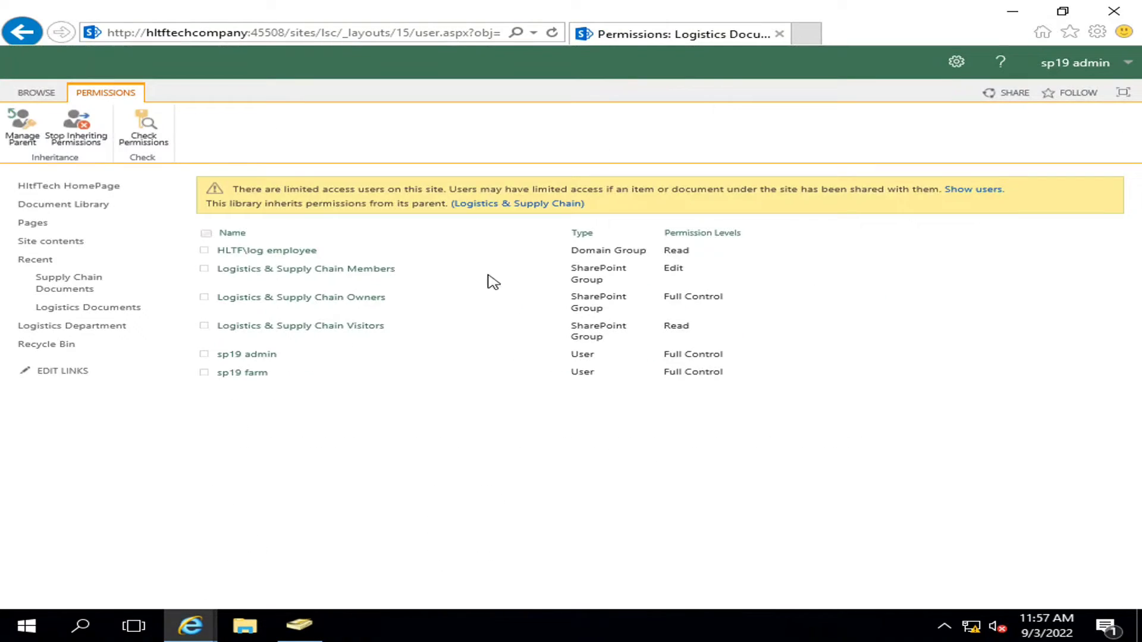
# - Stop Logistics Documents inheriting site permissions so it gets unique permissions
pyautogui.click(87, 144)
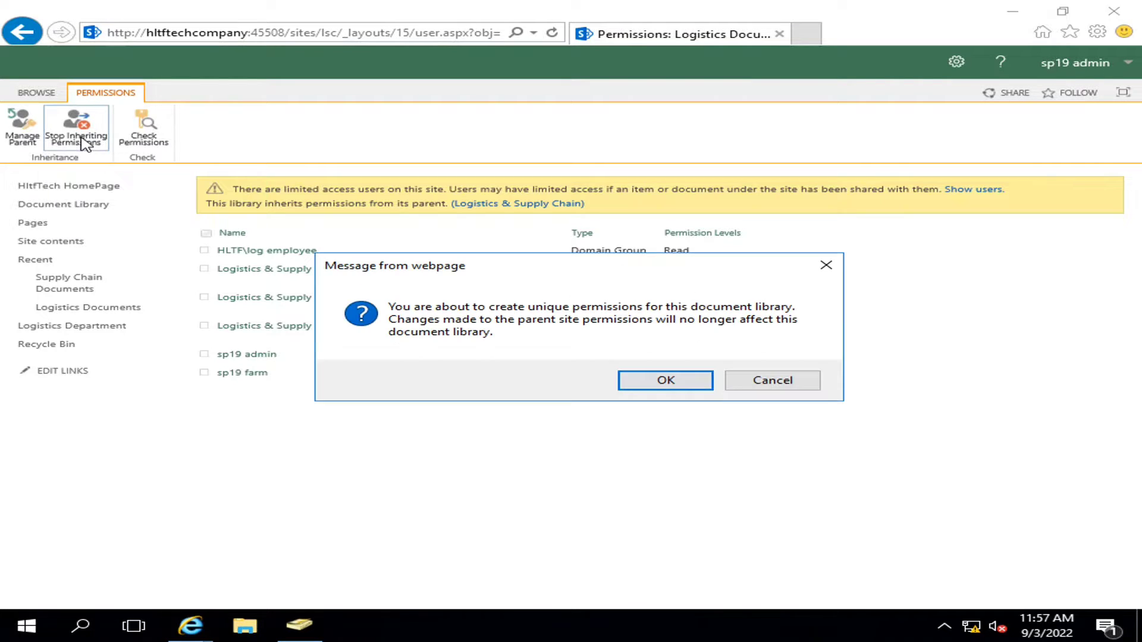
pyautogui.click(676, 381)
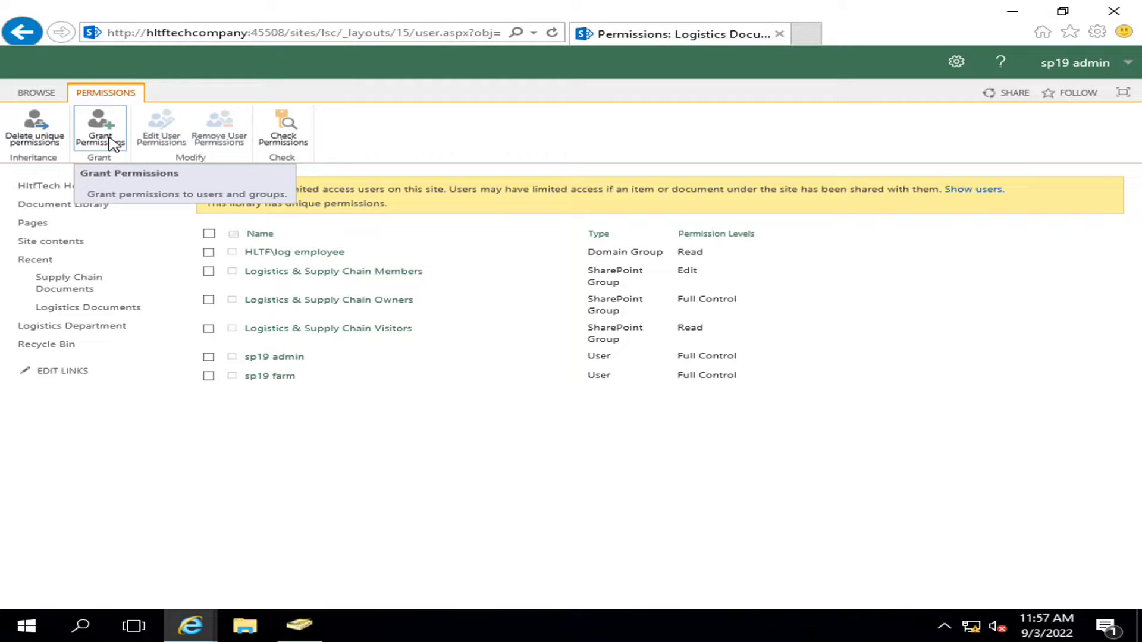
# - Remove HLTF\log employee, Members, Owners and Visitors from Logistics Documents, keeping sp19 admin and sp19 farm
pyautogui.click(208, 271)
pyautogui.click(208, 300)
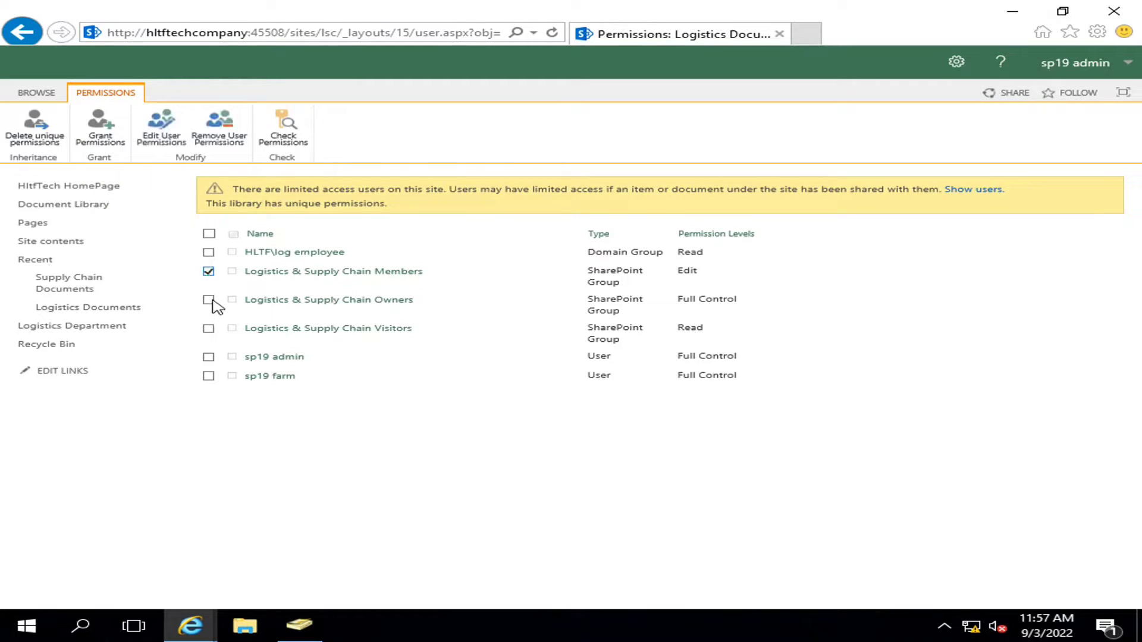
pyautogui.click(208, 329)
pyautogui.click(208, 357)
pyautogui.click(208, 376)
pyautogui.click(208, 252)
pyautogui.click(208, 376)
pyautogui.click(208, 357)
pyautogui.click(219, 135)
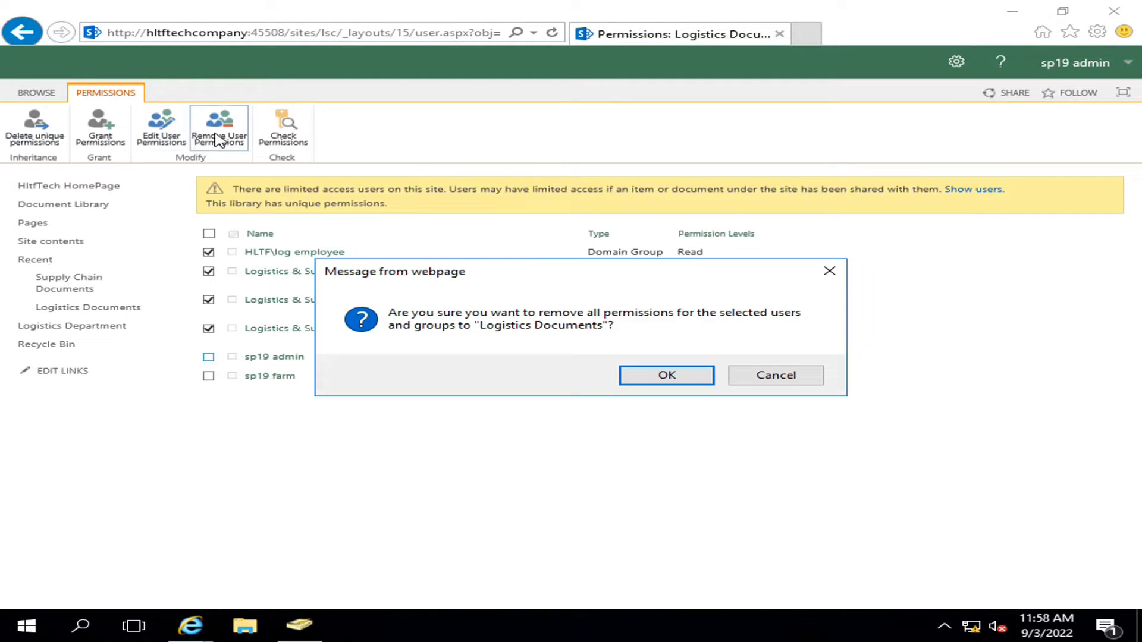
pyautogui.click(699, 383)
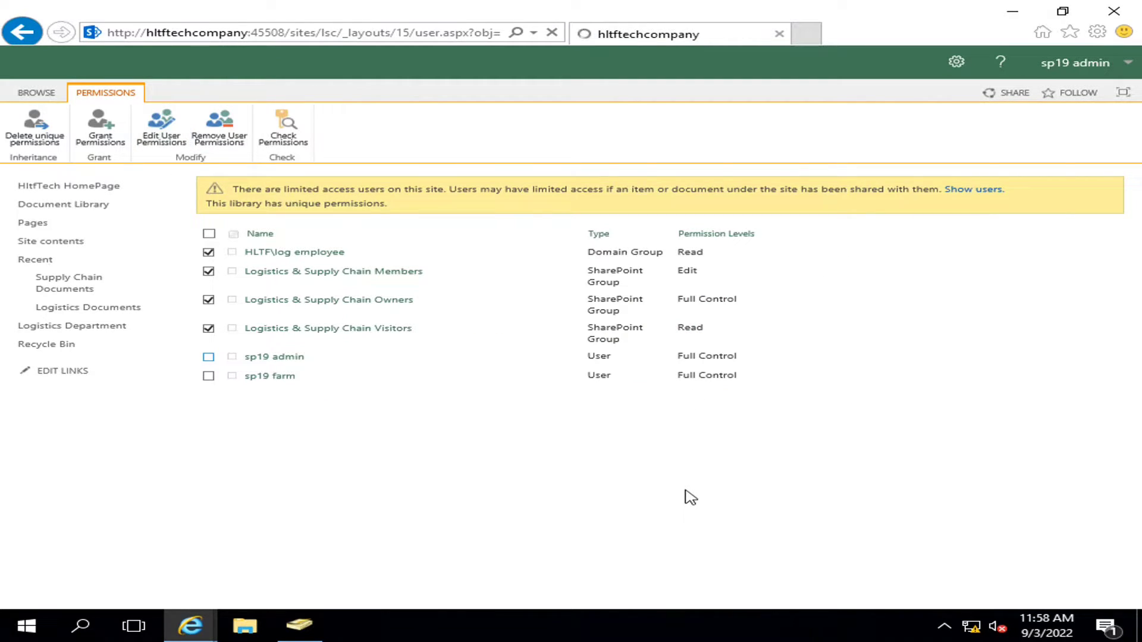
pyautogui.click(299, 624)
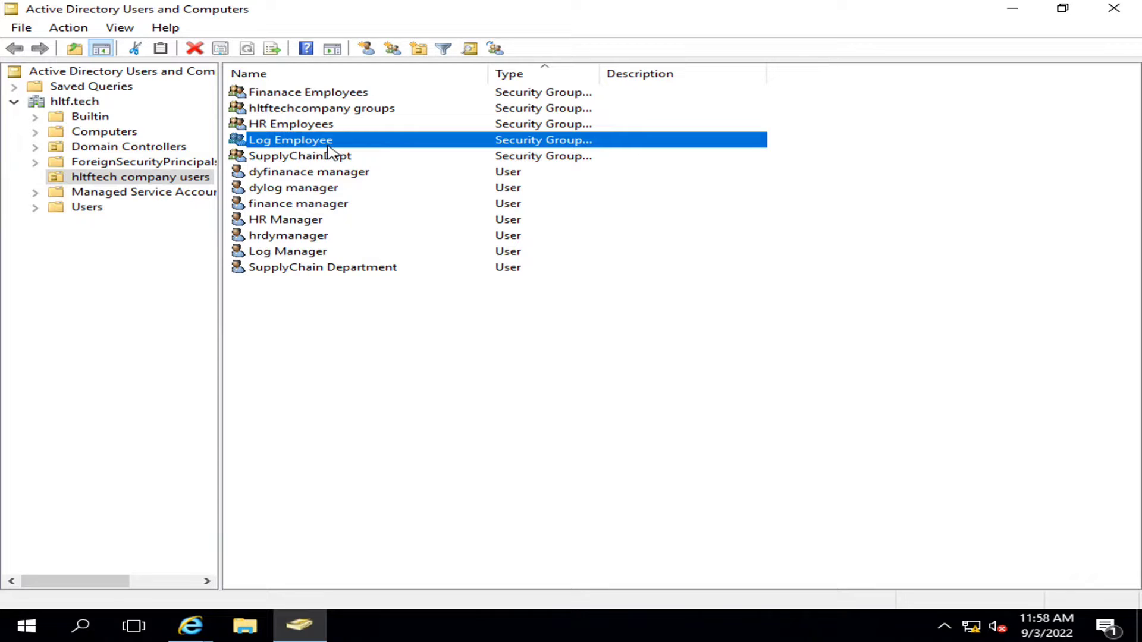
pyautogui.moveTo(190, 626)
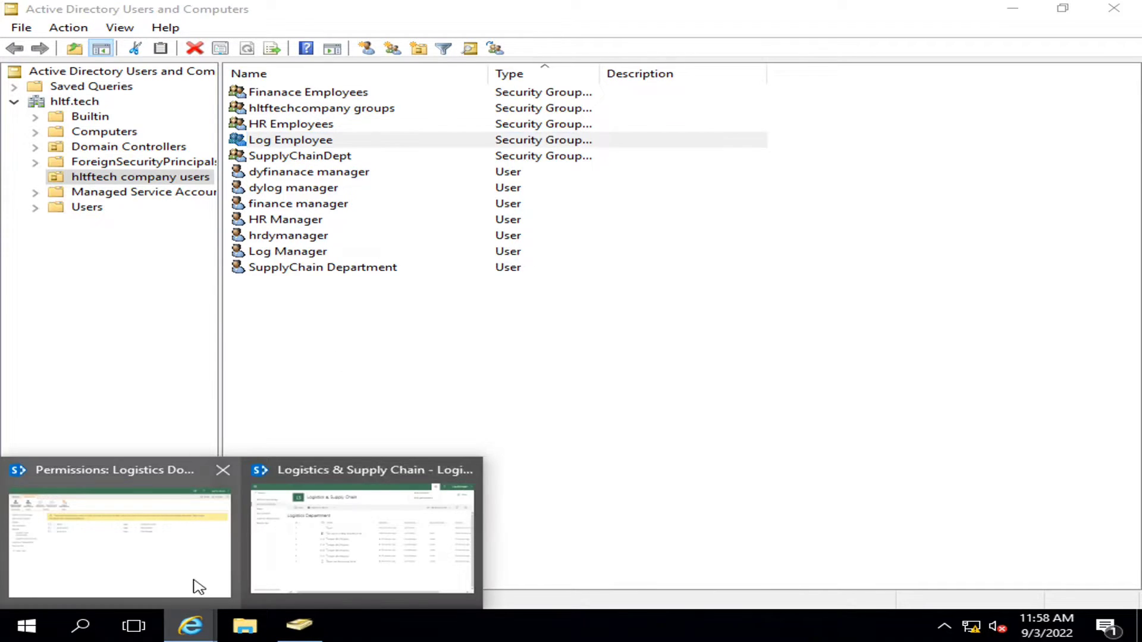
pyautogui.click(386, 559)
pyautogui.click(152, 580)
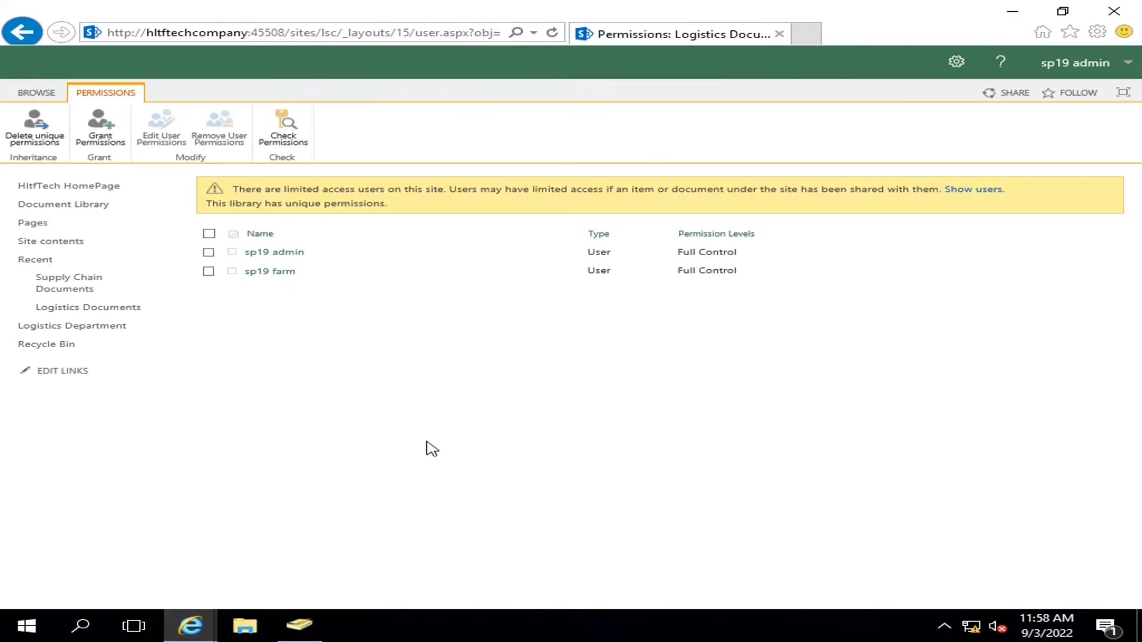
# - Grant HLTF\log employee Contribute on Logistics Documents and refresh the permissions list
pyautogui.click(100, 124)
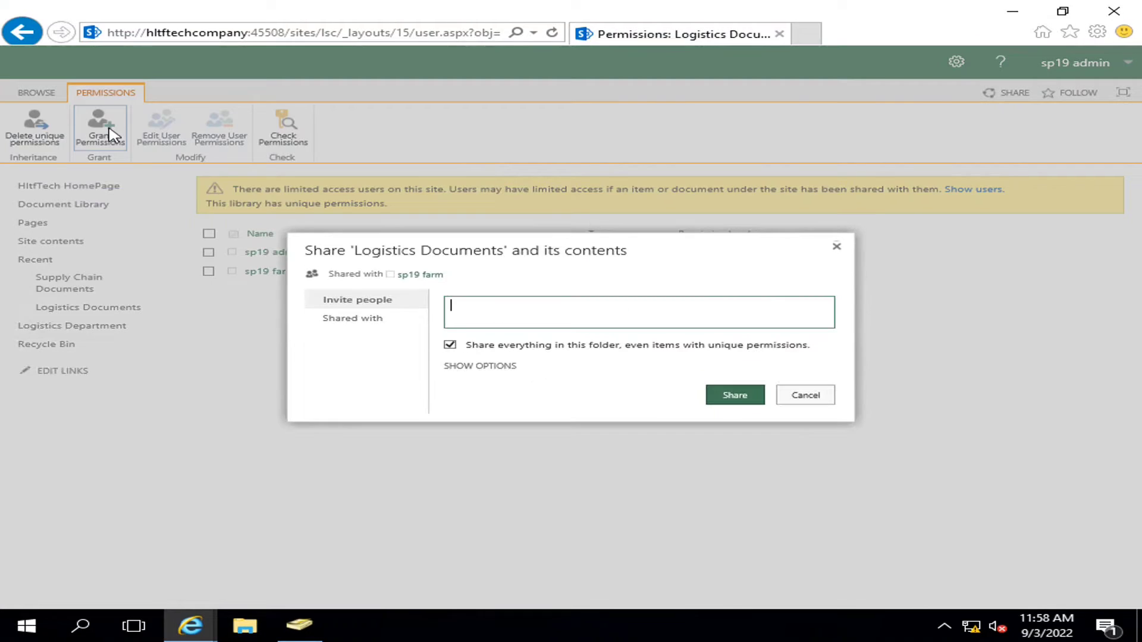
pyautogui.click(568, 314)
pyautogui.write('log em')
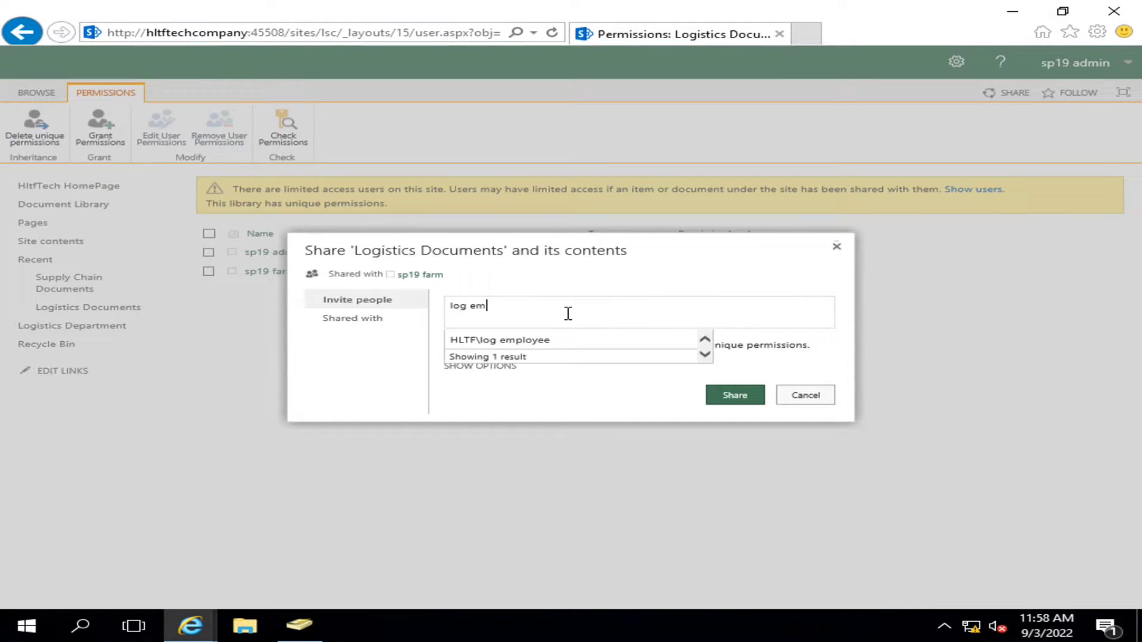
pyautogui.press('Return')
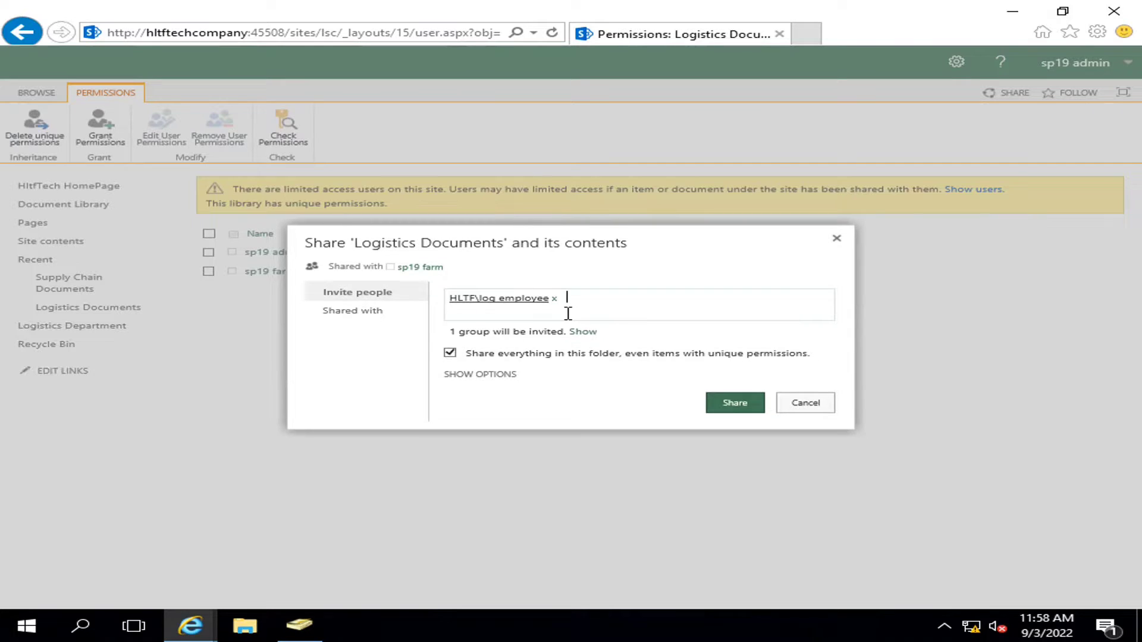
pyautogui.click(481, 376)
pyautogui.click(581, 396)
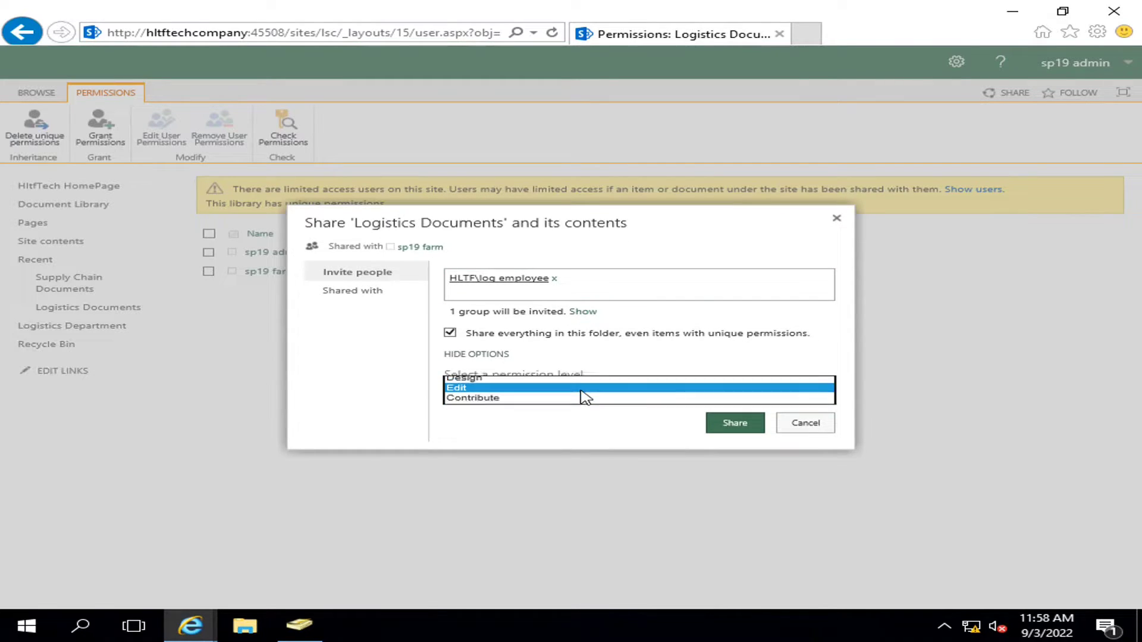
pyautogui.click(511, 400)
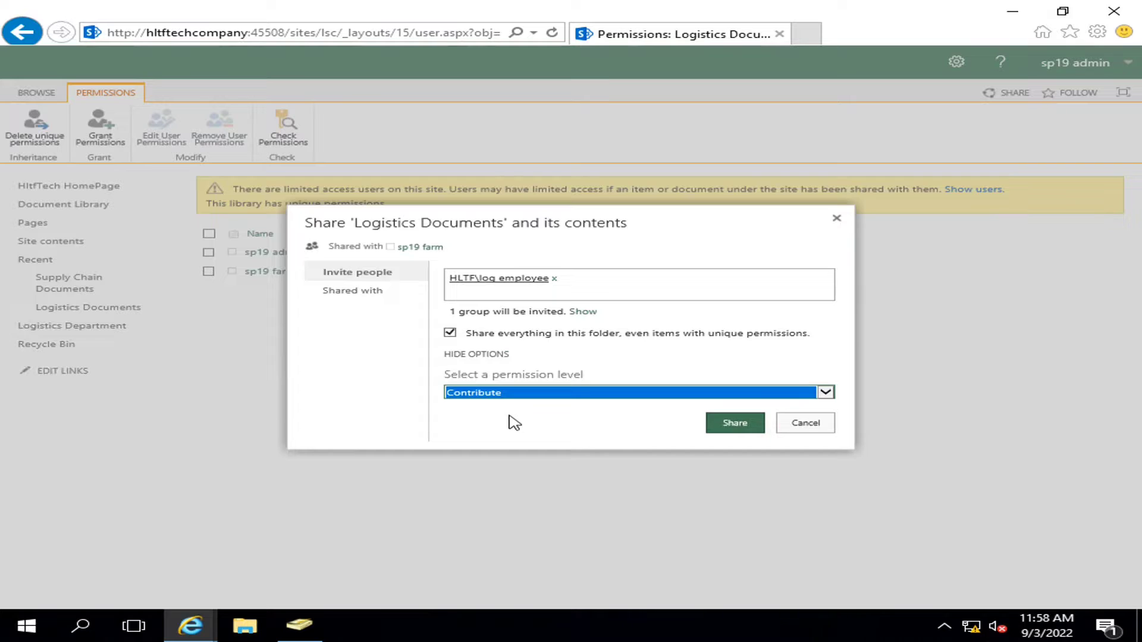
pyautogui.click(513, 394)
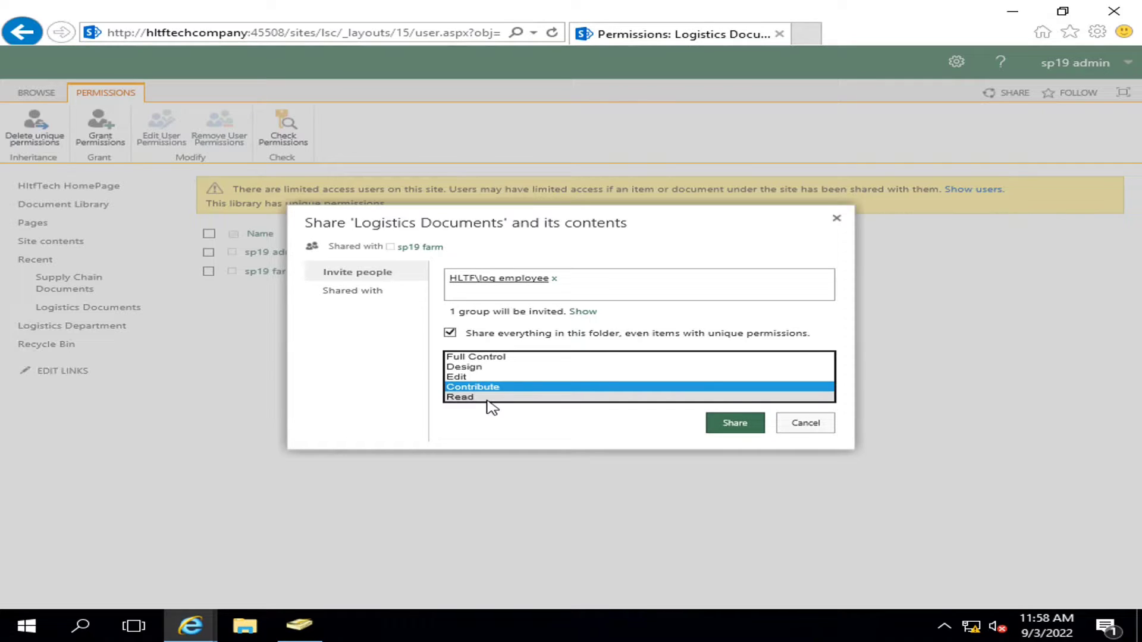
pyautogui.click(720, 423)
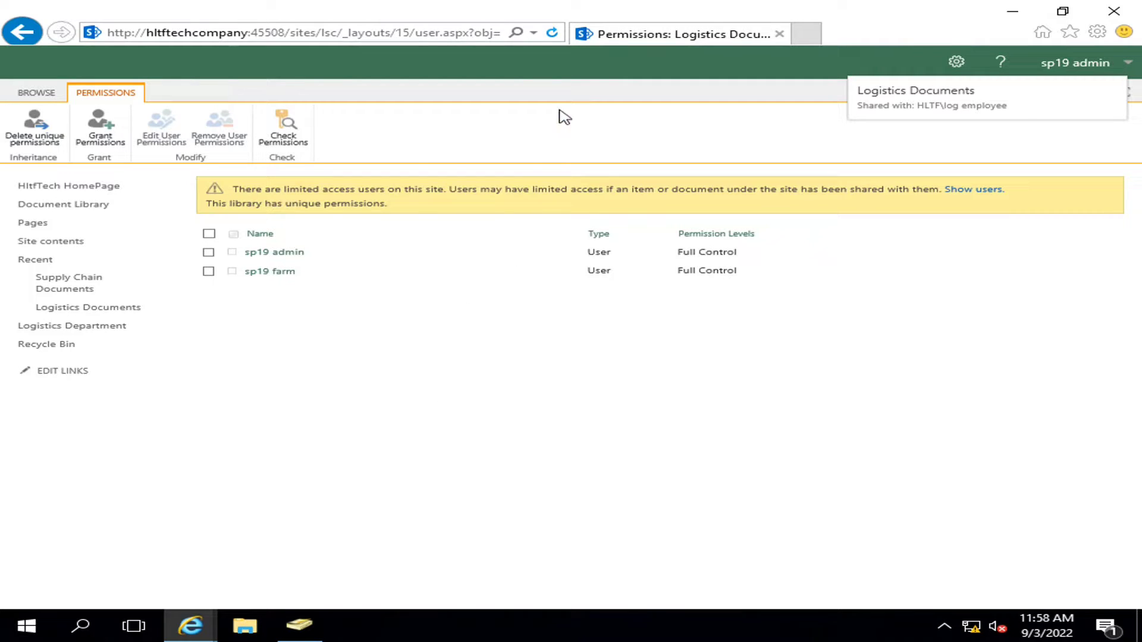
pyautogui.click(551, 32)
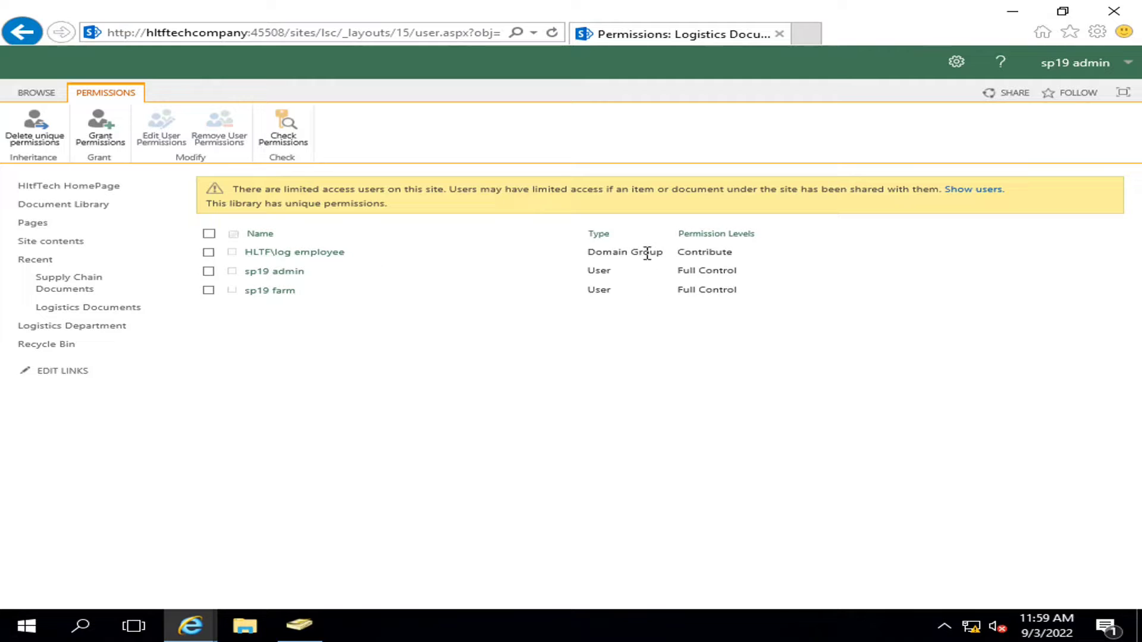
# - Open the Supply Chain Documents library settings from Site Contents
pyautogui.moveTo(678, 252); pyautogui.dragTo(740, 261)
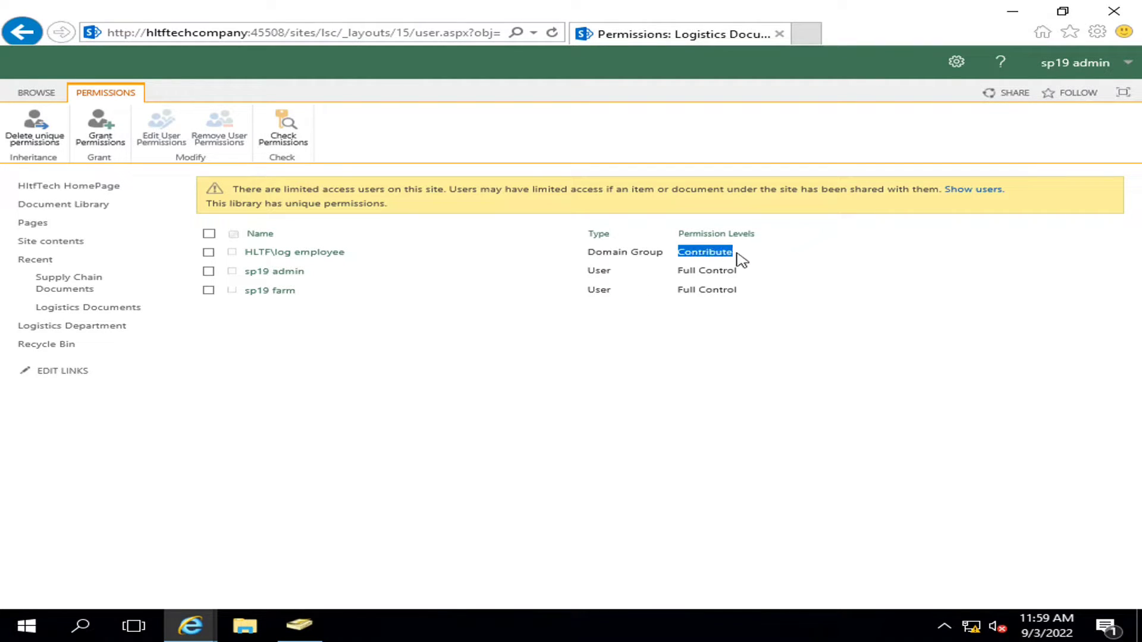
pyautogui.click(817, 357)
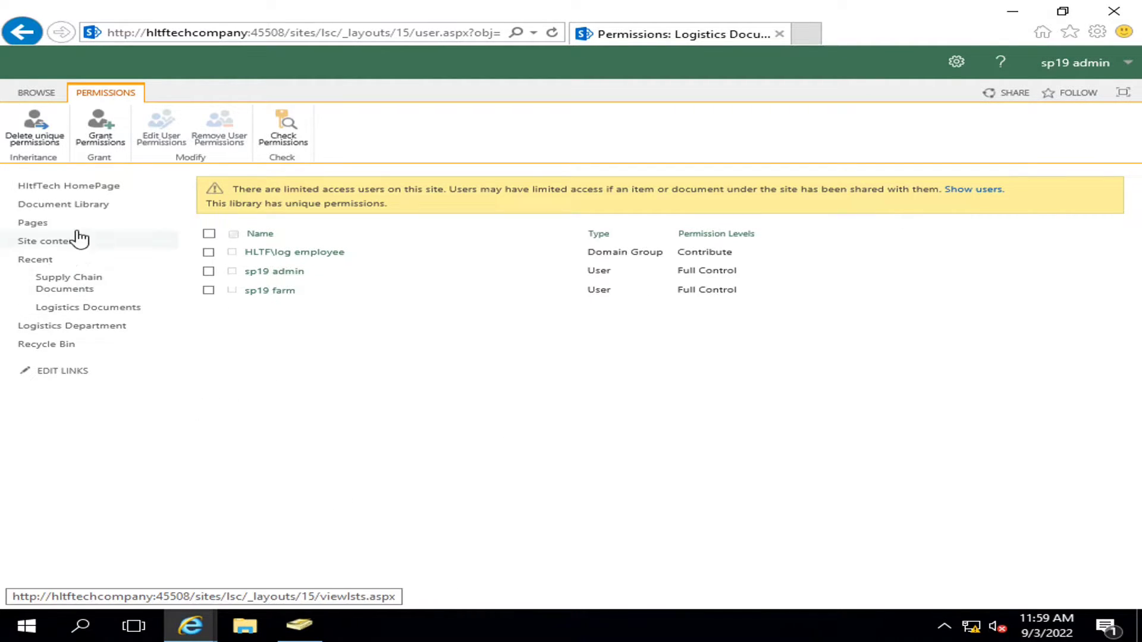
pyautogui.click(957, 63)
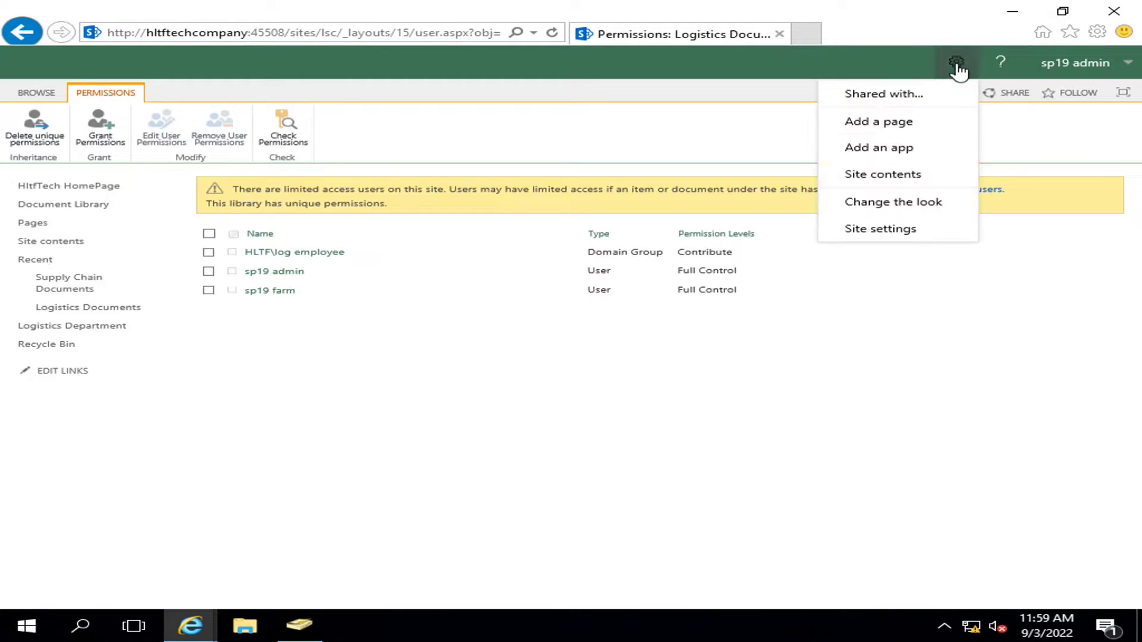
pyautogui.click(824, 174)
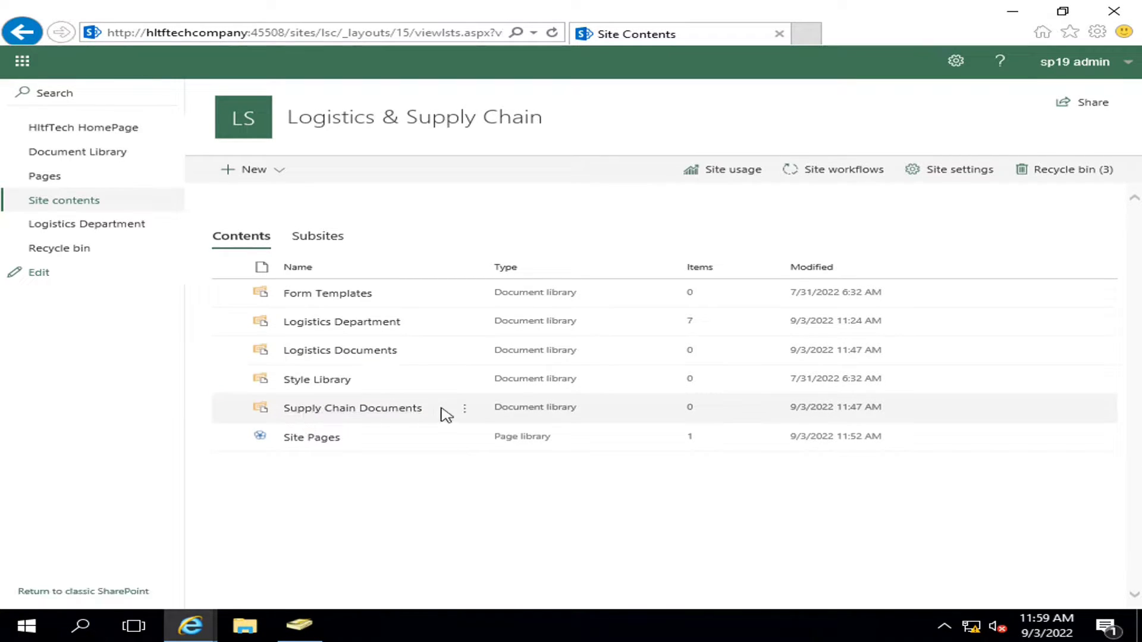
pyautogui.click(465, 409)
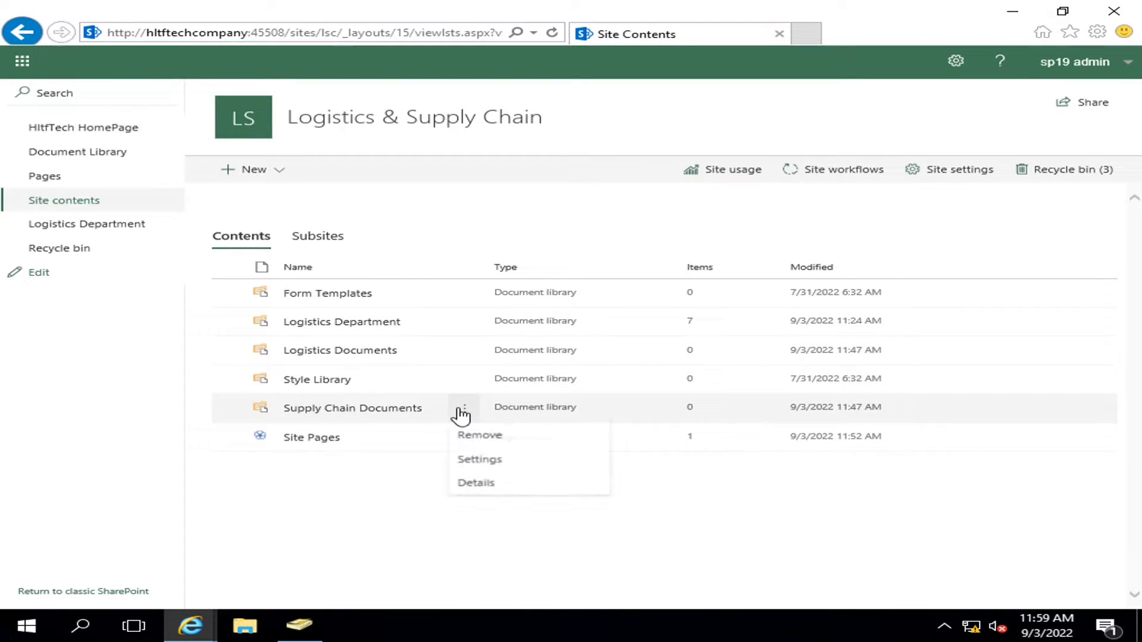
pyautogui.click(498, 463)
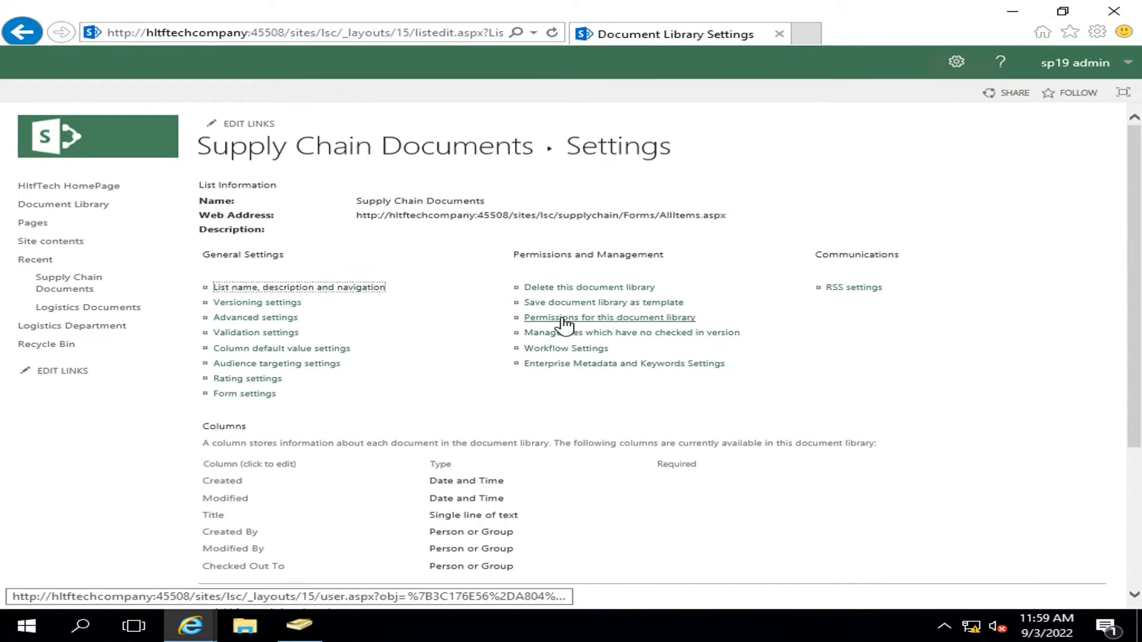
# - Stop Supply Chain Documents inheriting site permissions so it has unique permissions
pyautogui.click(563, 320)
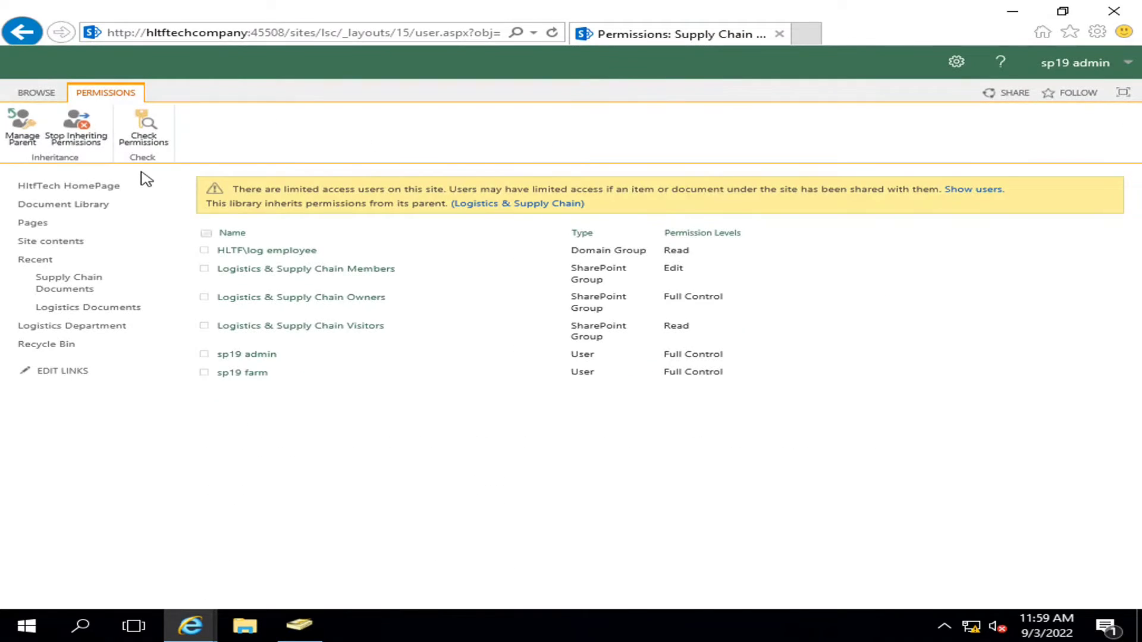
pyautogui.click(78, 141)
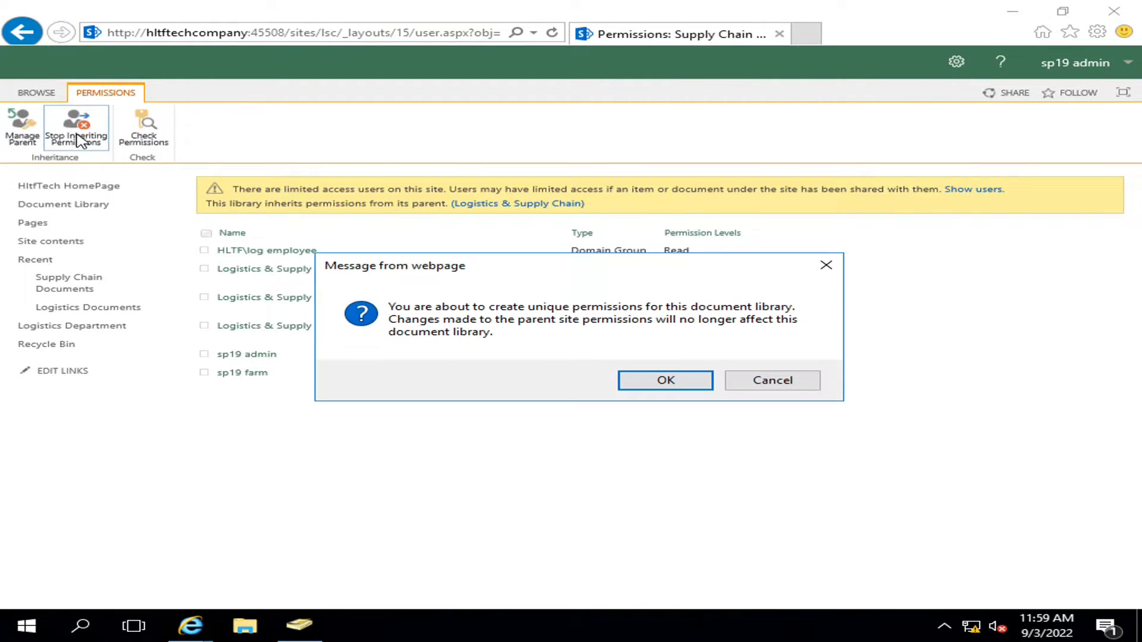
pyautogui.click(657, 375)
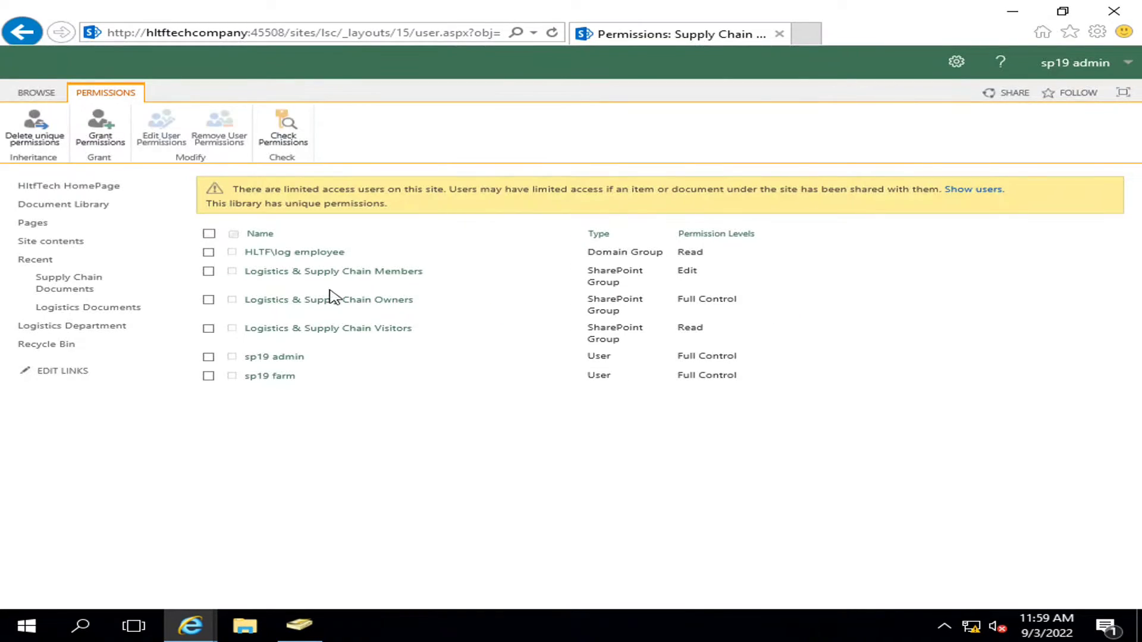
# - Remove HLTF\log employee, Members and Visitors, leaving sp19 admin and sp19 farm at Full Control
pyautogui.click(208, 252)
pyautogui.click(208, 272)
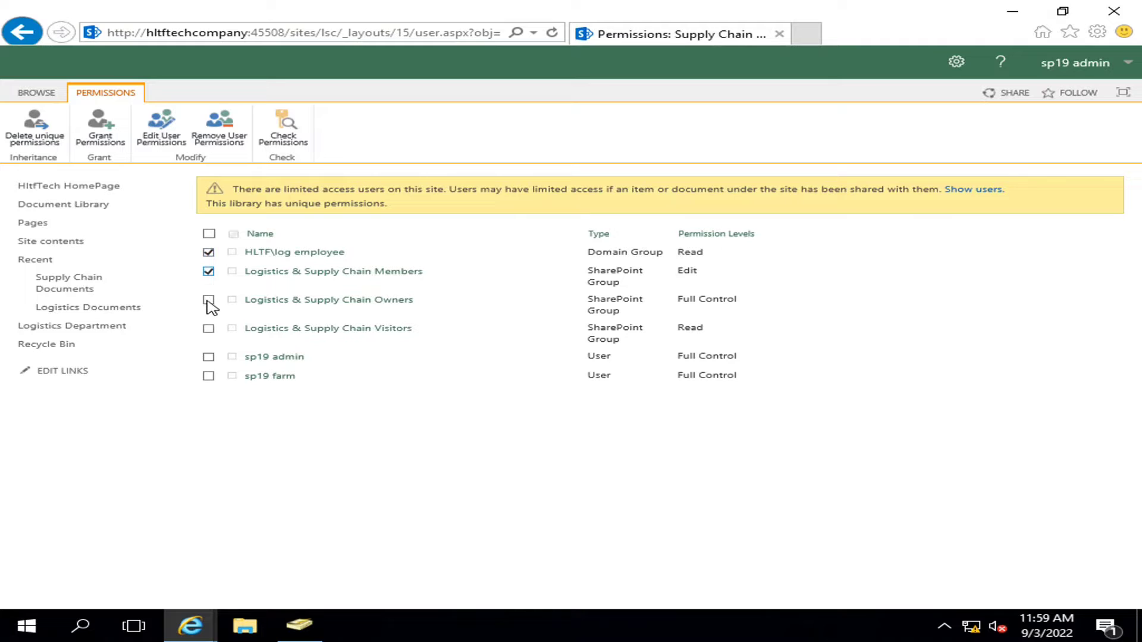
pyautogui.click(208, 329)
pyautogui.click(225, 140)
pyautogui.click(675, 379)
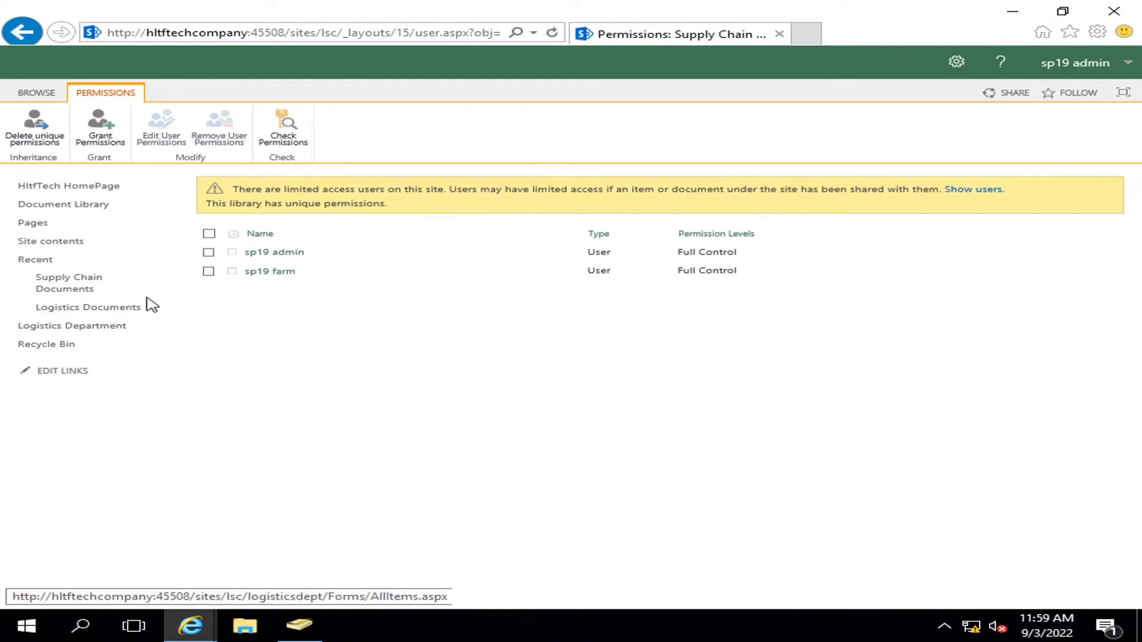
pyautogui.click(299, 624)
# - Check the SupplyChainDept security group's exact name in Active Directory, then return to SharePoint
pyautogui.click(315, 269)
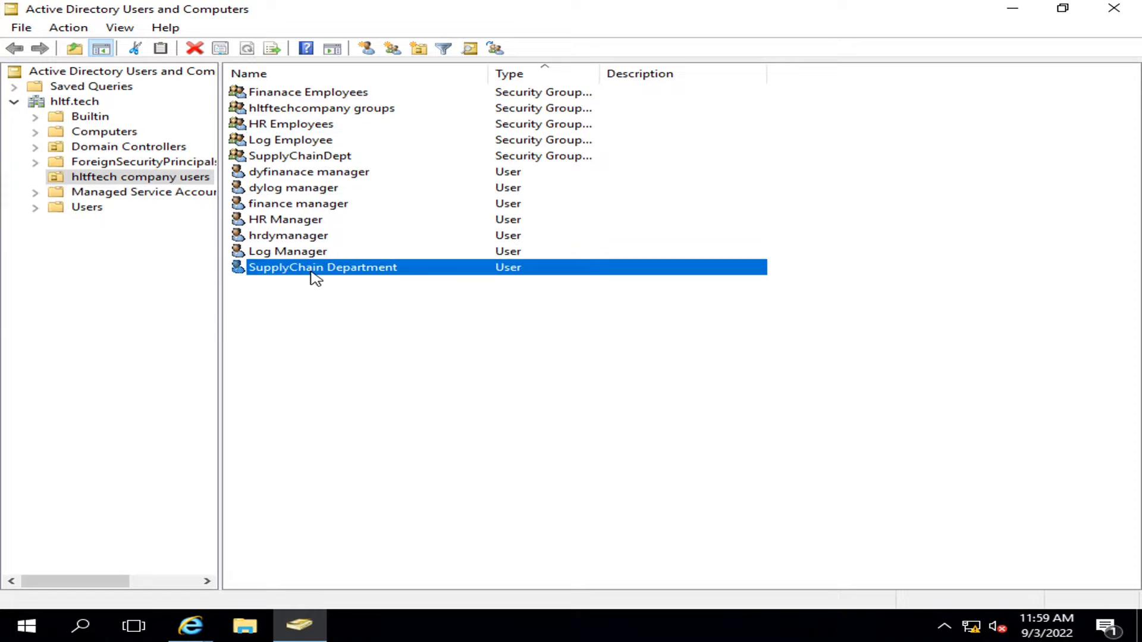
pyautogui.click(280, 156)
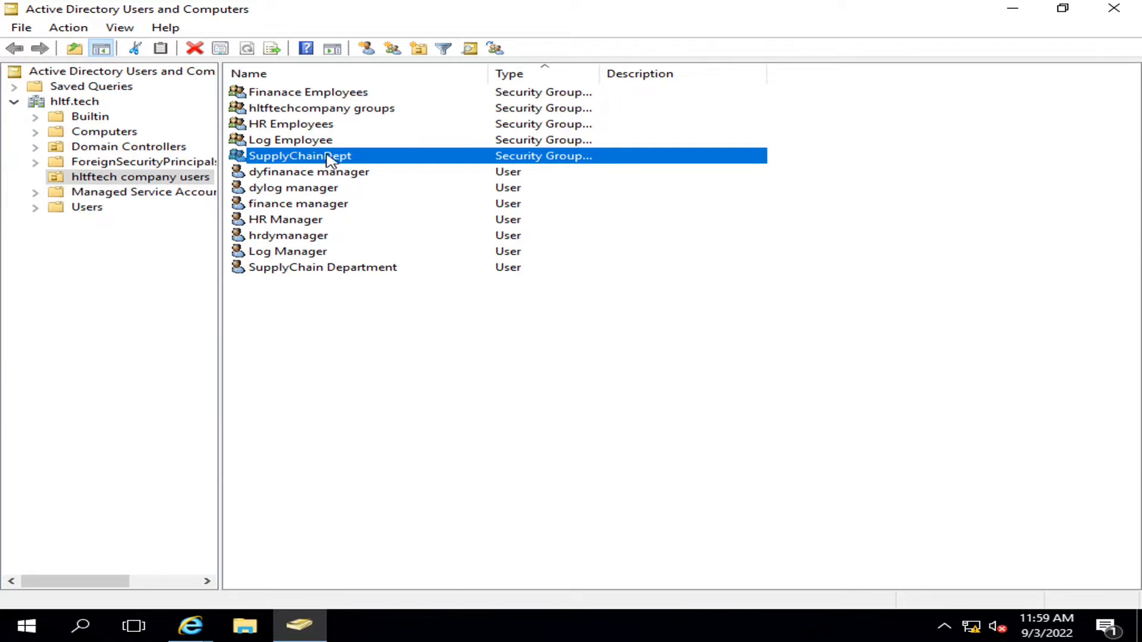
pyautogui.click(1013, 8)
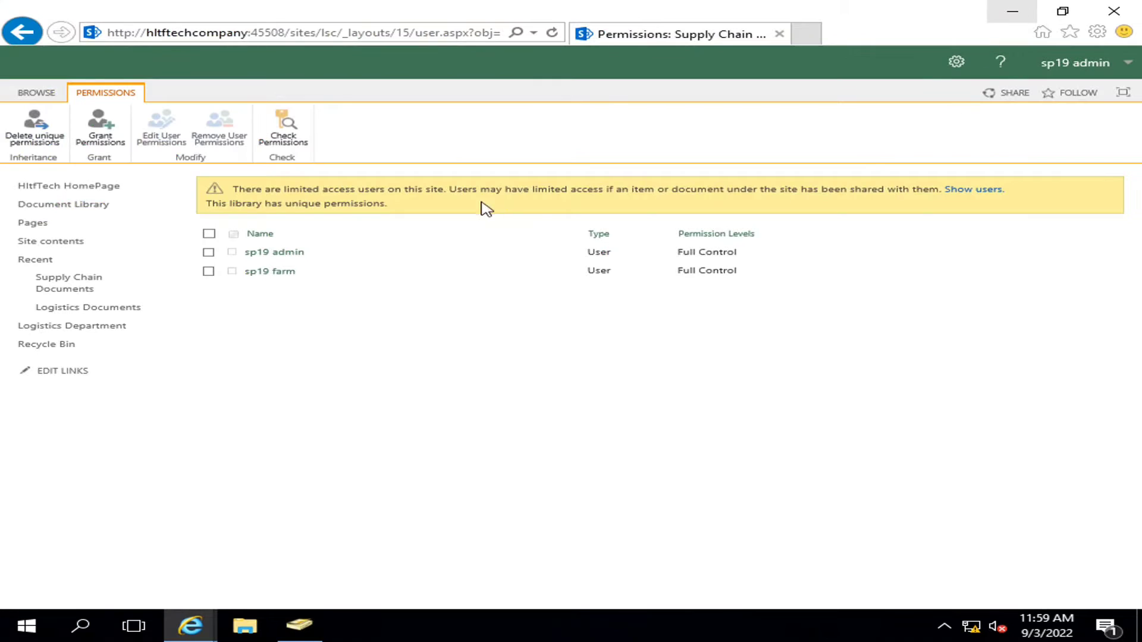
# - Share Supply Chain Documents with the HLTF\supplychaindept group at the Contribute permission level
pyautogui.click(100, 140)
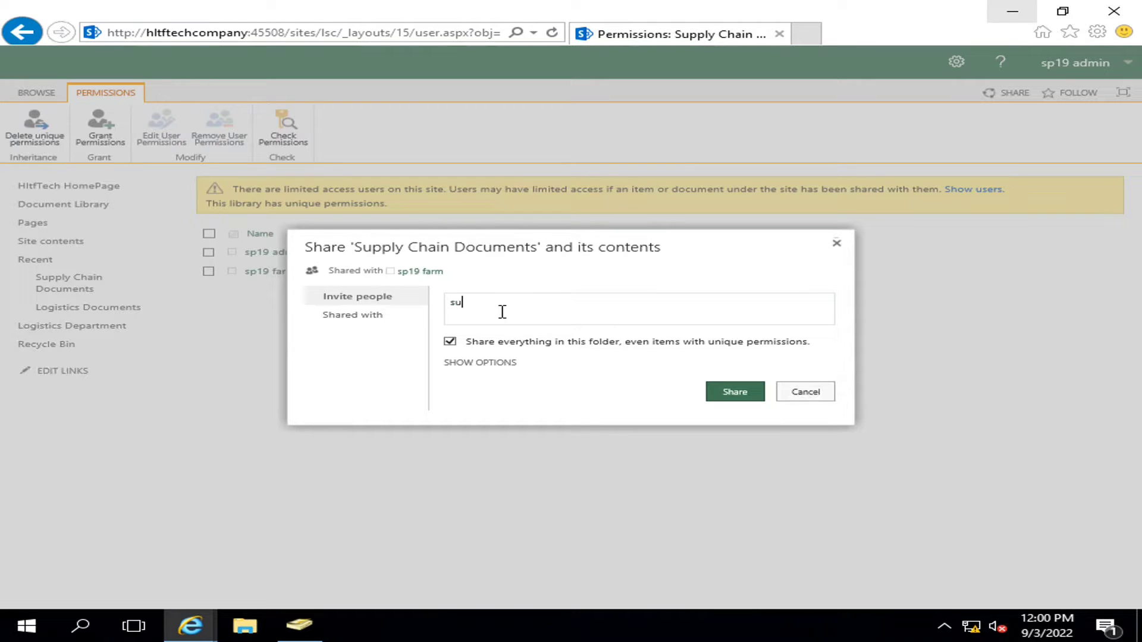
pyautogui.write('supll')
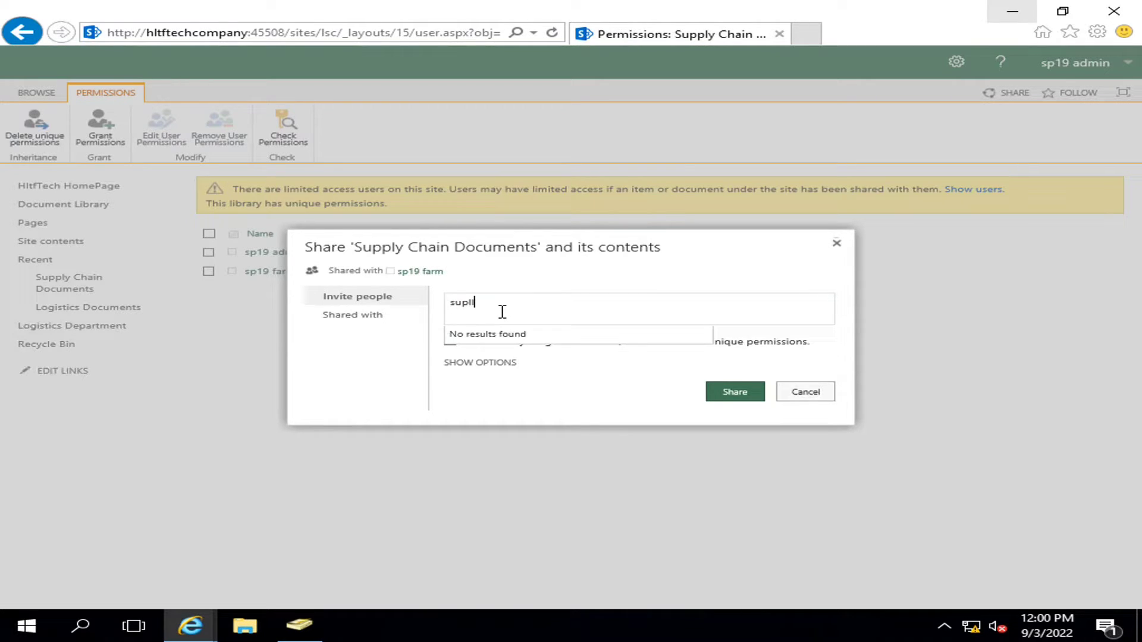
pyautogui.press('BackSpace')
pyautogui.press('BackSpace')
pyautogui.press('BackSpace')
pyautogui.write('pp')
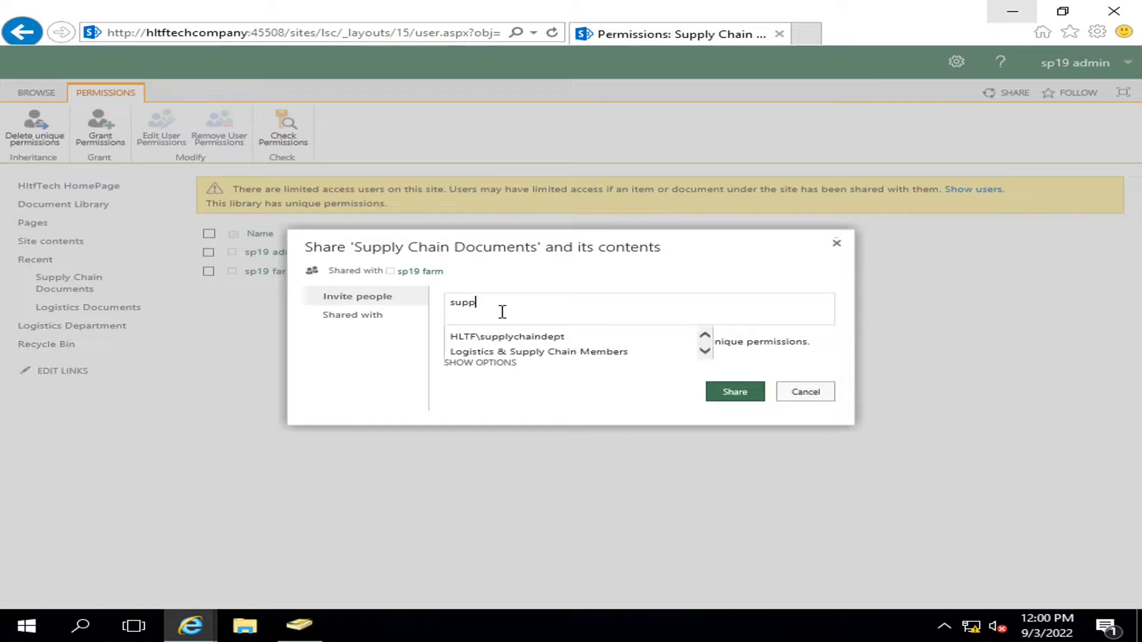
pyautogui.press('Return')
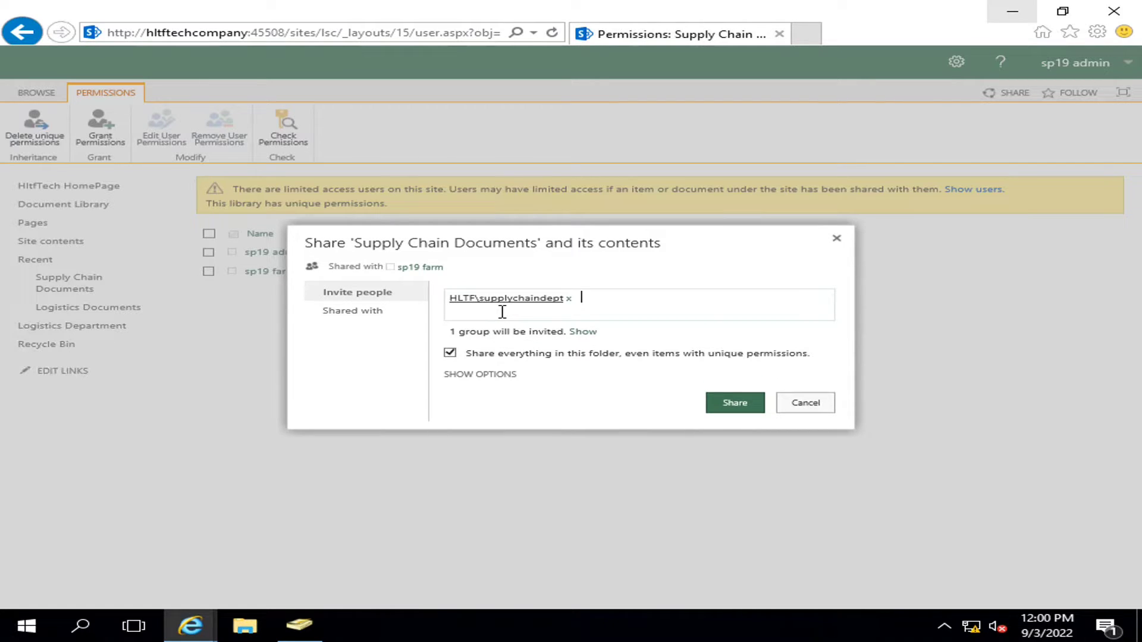
pyautogui.click(491, 375)
pyautogui.click(525, 389)
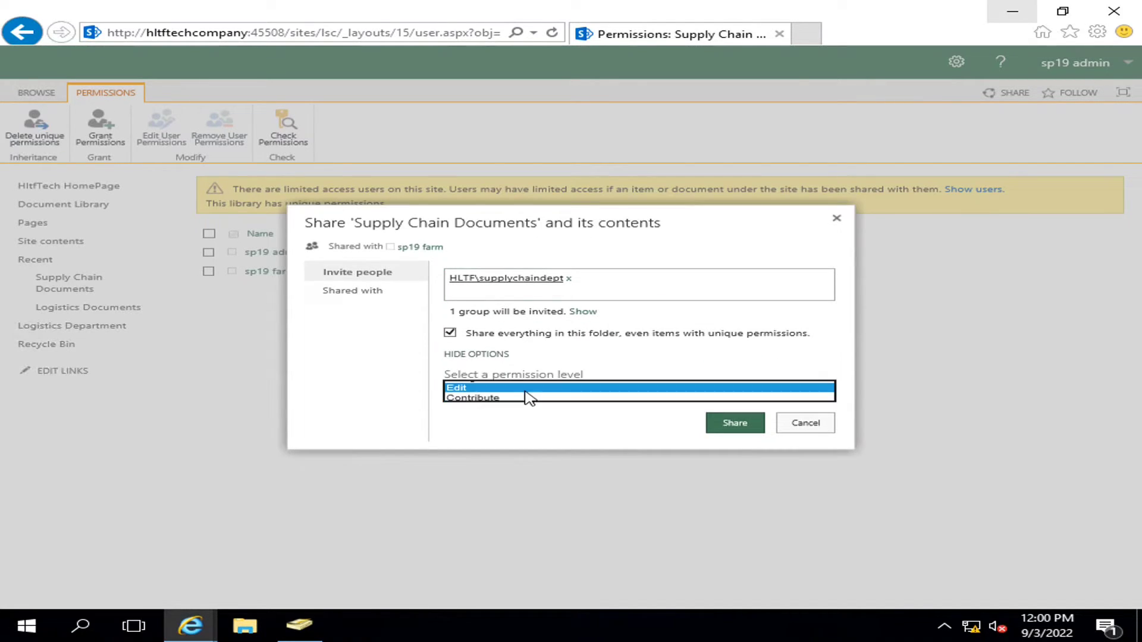
pyautogui.click(473, 398)
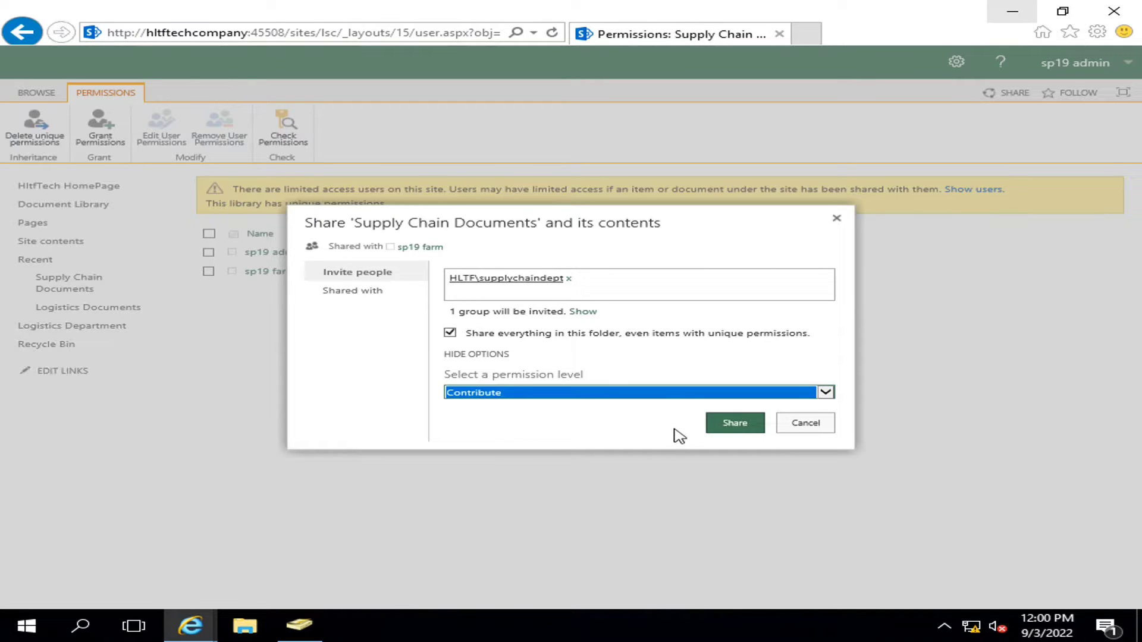
pyautogui.click(735, 422)
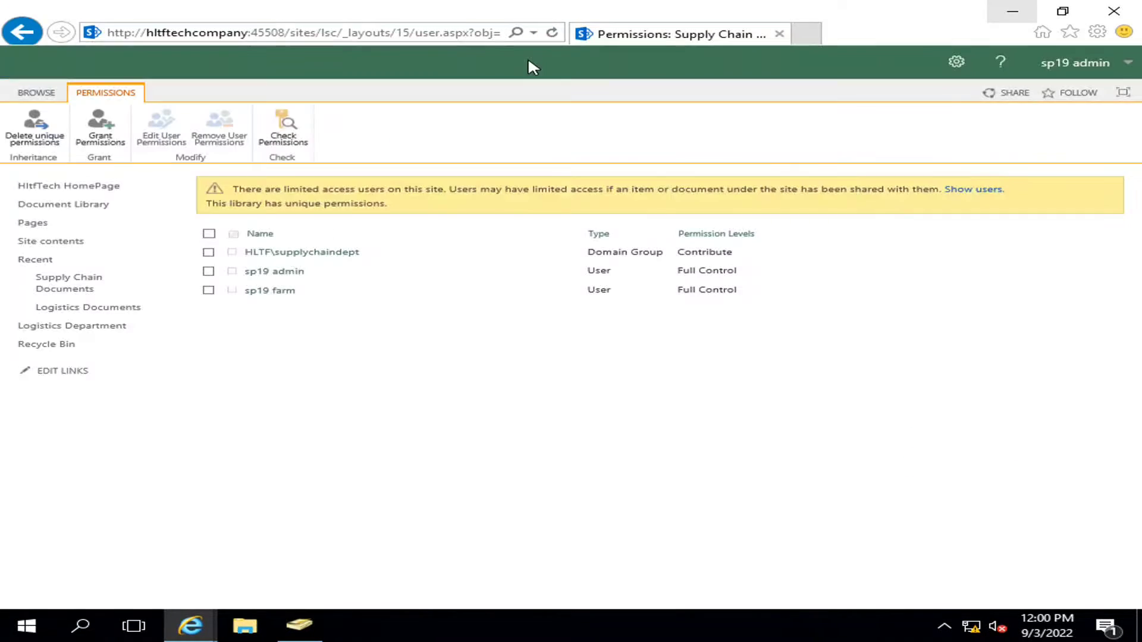
pyautogui.click(955, 61)
# - Go to the Logistics & Supply Chain site's Site contents list
pyautogui.click(882, 174)
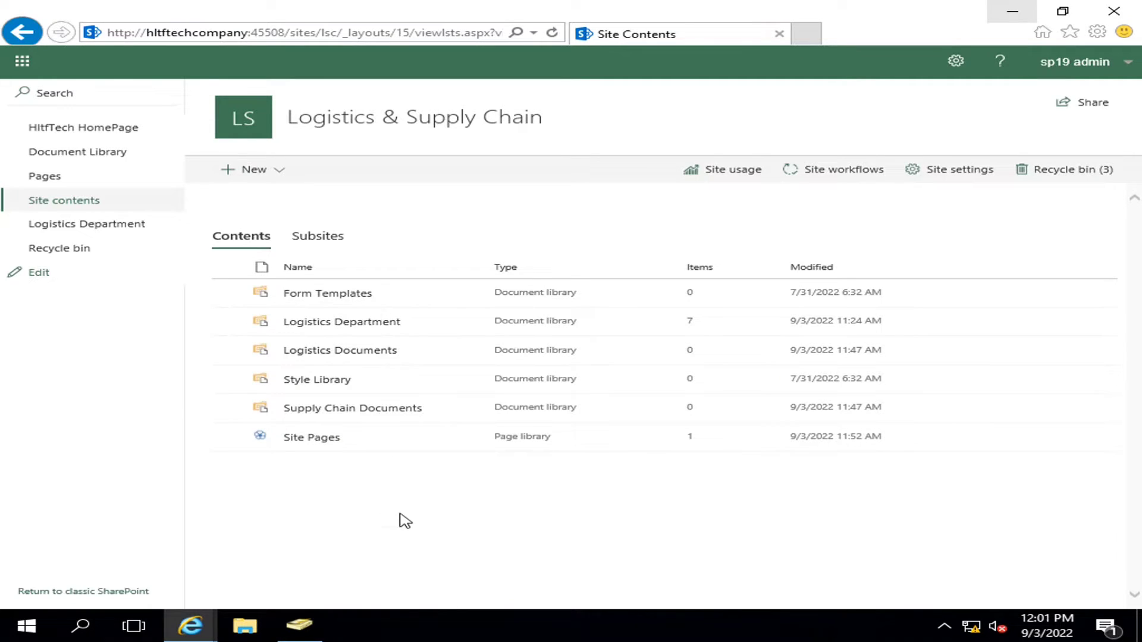
# - Copy the Logistics Documents library's web address from its settings page, then open the library
pyautogui.click(342, 355)
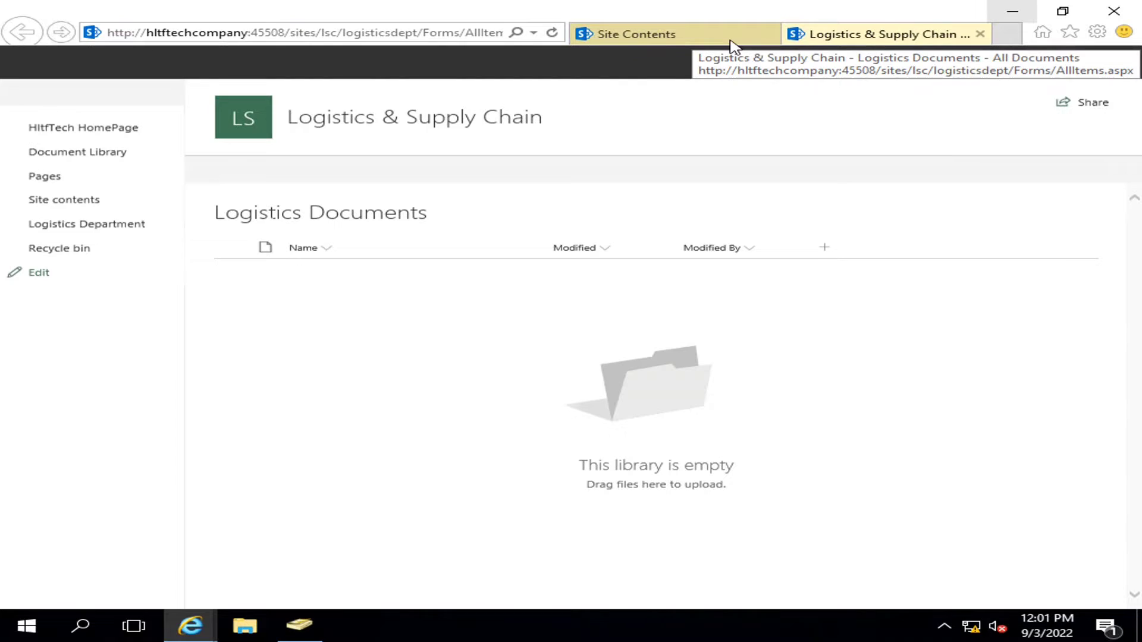
pyautogui.hotkey('ctrl', 'w')
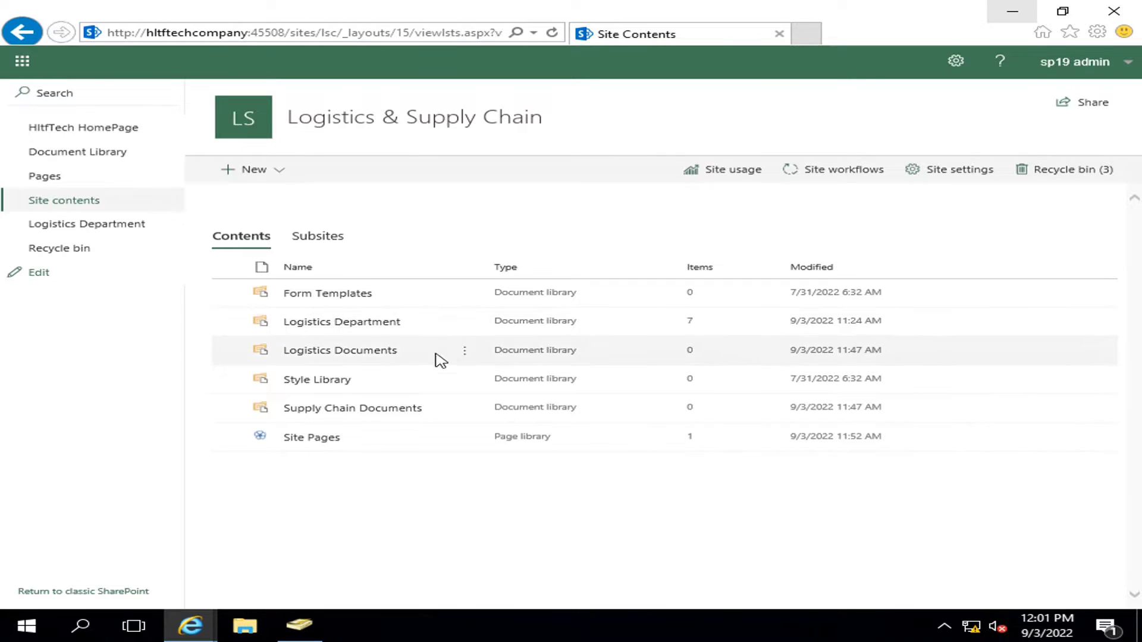
pyautogui.click(465, 351)
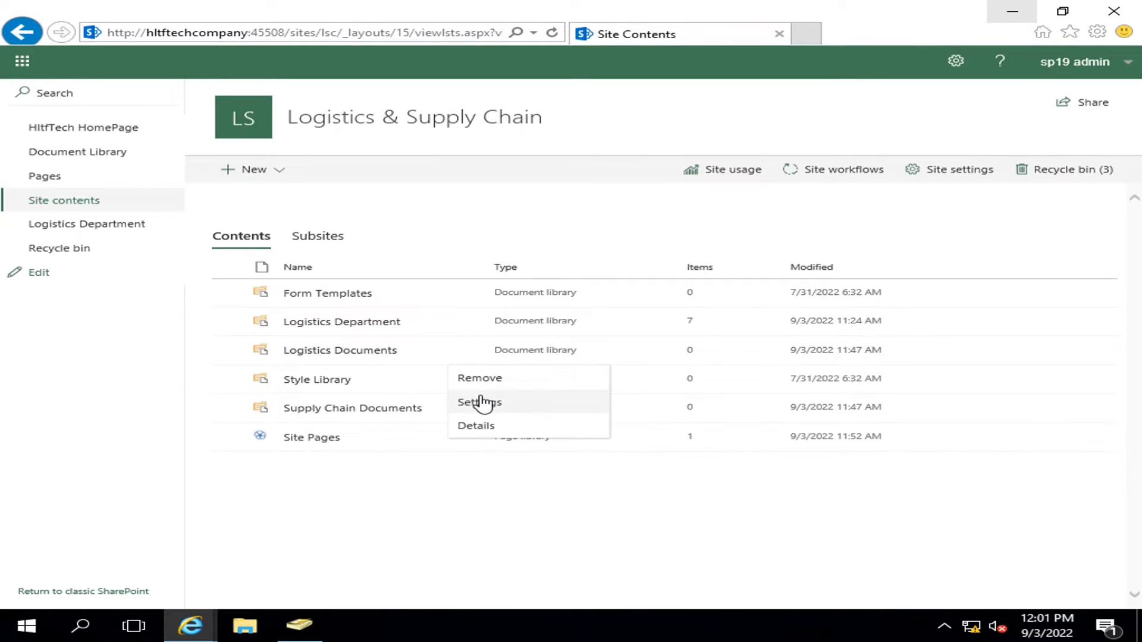
pyautogui.click(482, 403)
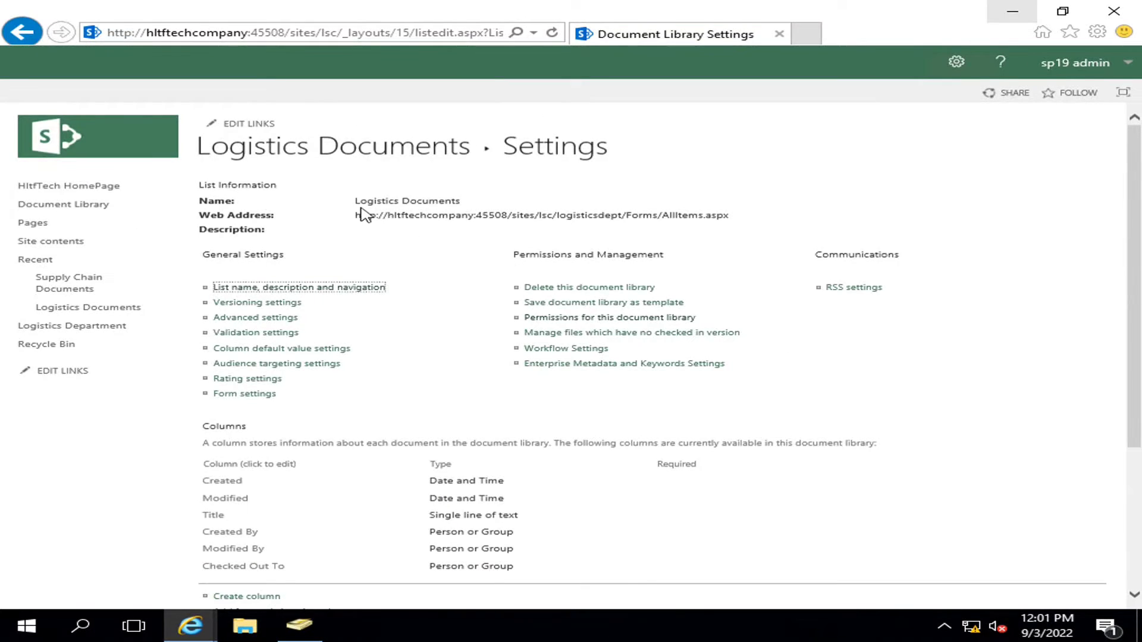
pyautogui.moveTo(357, 215); pyautogui.dragTo(749, 213)
pyautogui.rightClick(689, 219)
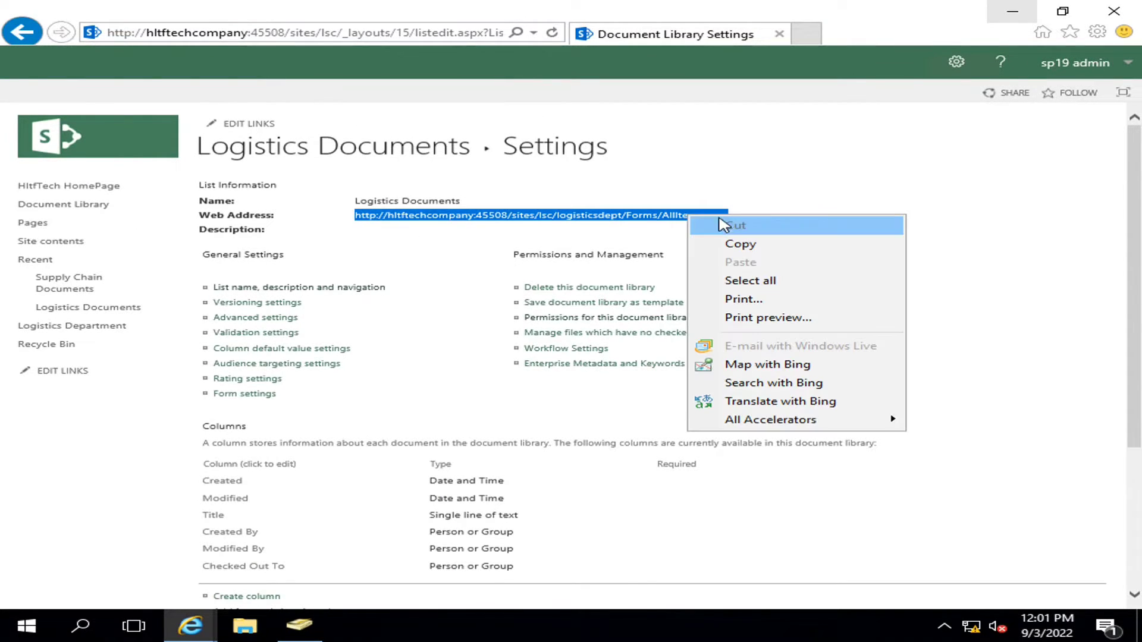
pyautogui.click(740, 243)
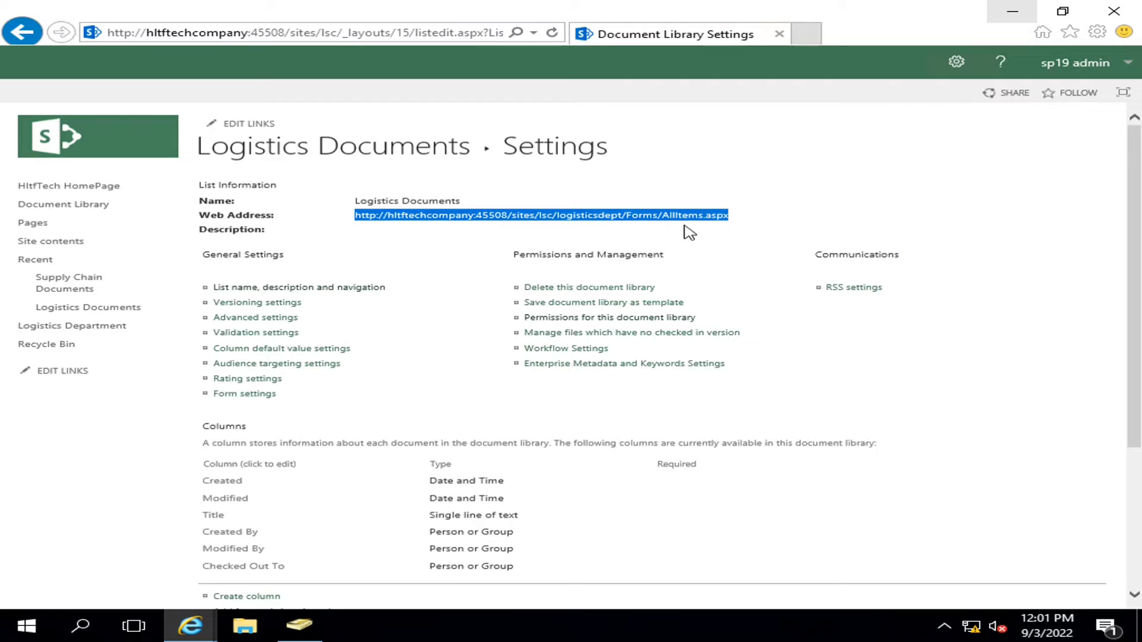
pyautogui.click(310, 147)
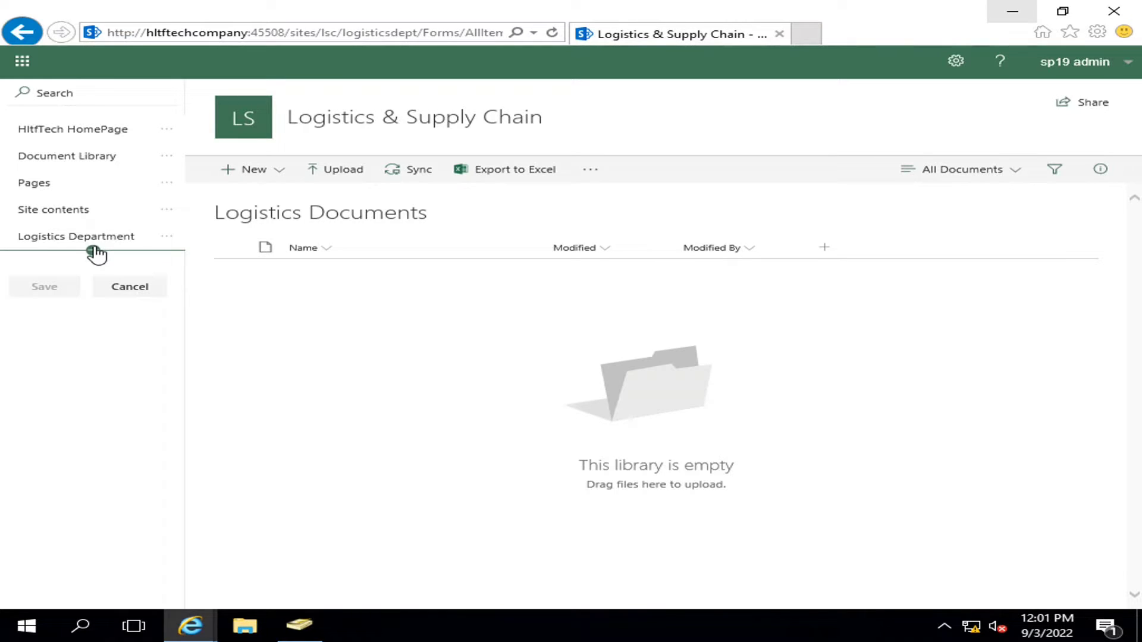
# - Replace the Logistics Department navigation link's address with the copied full URL and save the navigation
pyautogui.click(93, 251)
pyautogui.moveTo(299, 235); pyautogui.dragTo(239, 236)
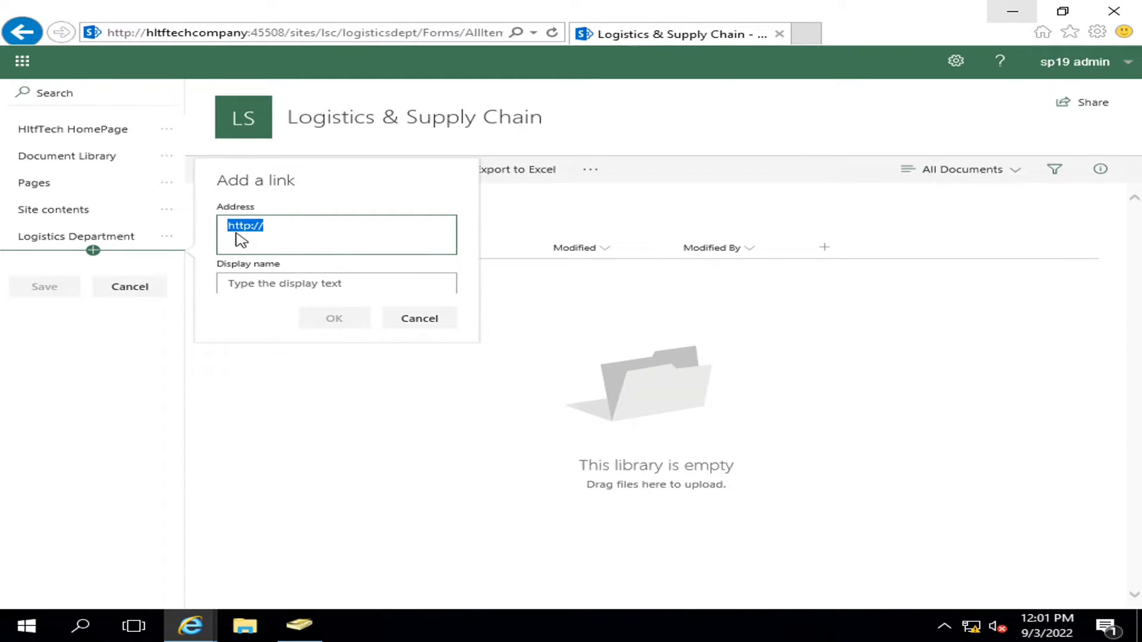
pyautogui.click(410, 321)
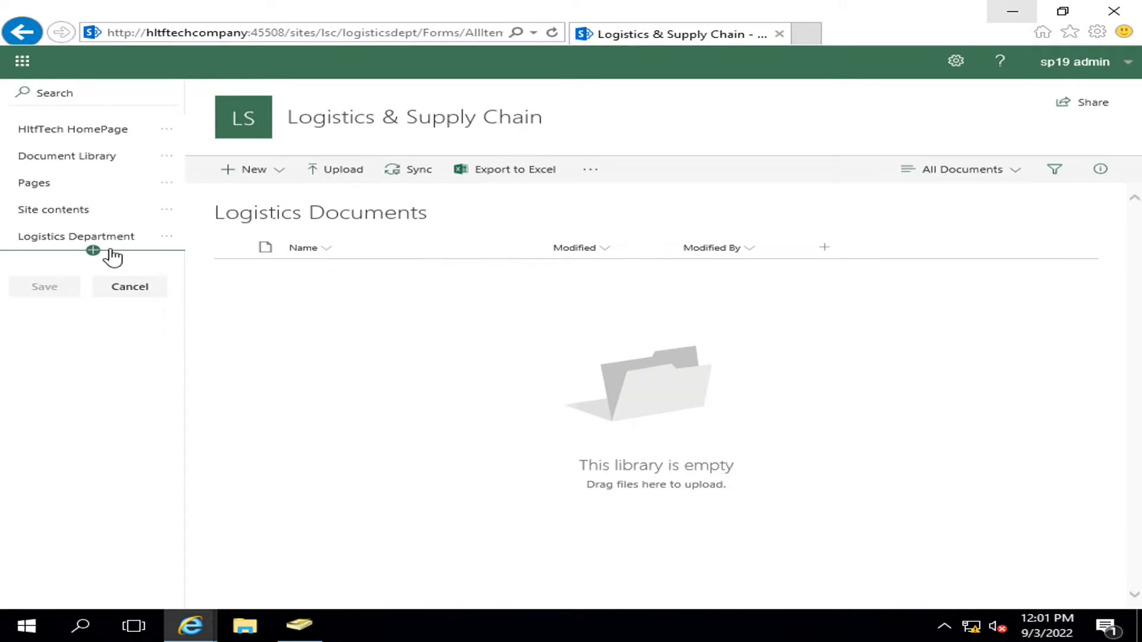
pyautogui.click(168, 238)
pyautogui.click(191, 266)
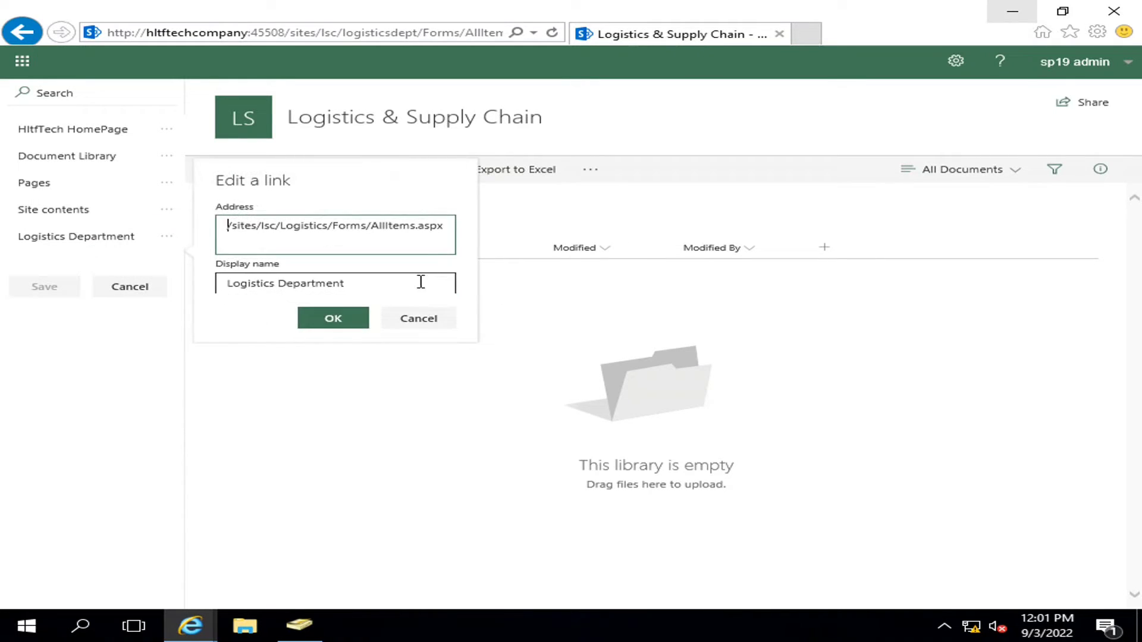
pyautogui.click(400, 243)
pyautogui.hotkey('ctrl', 'a')
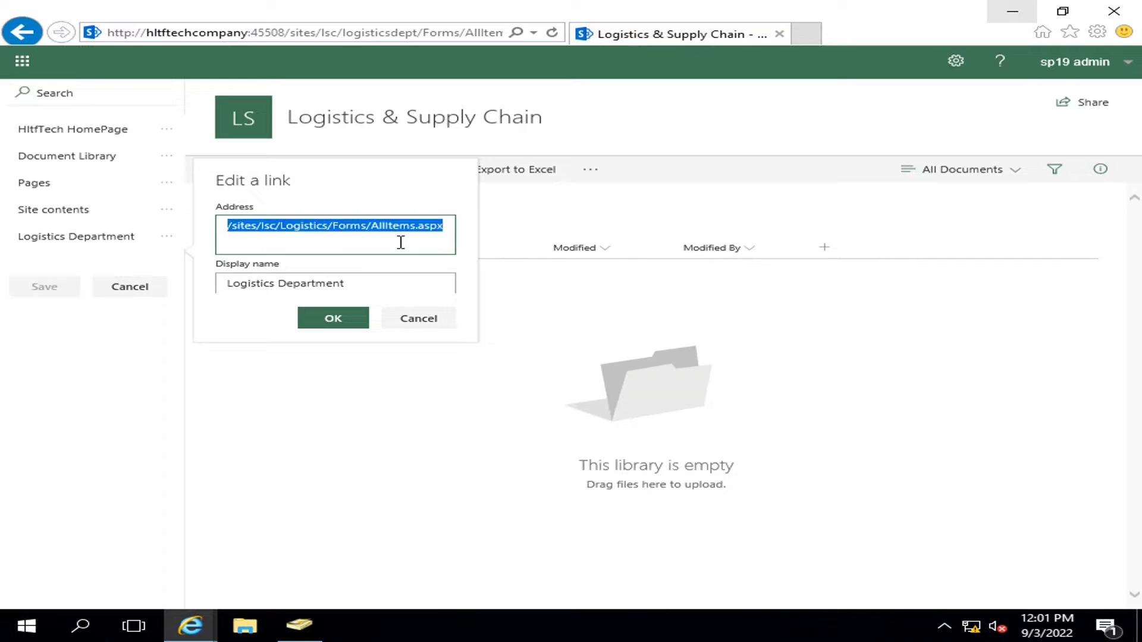
pyautogui.hotkey('ctrl', 'v')
pyautogui.click(362, 323)
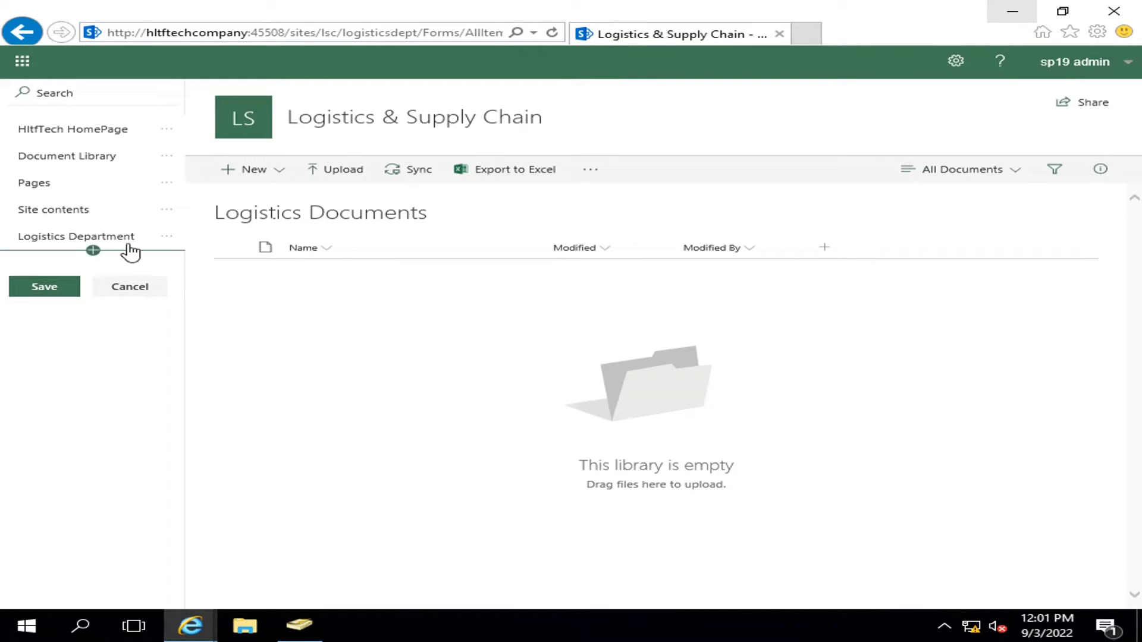
pyautogui.click(77, 286)
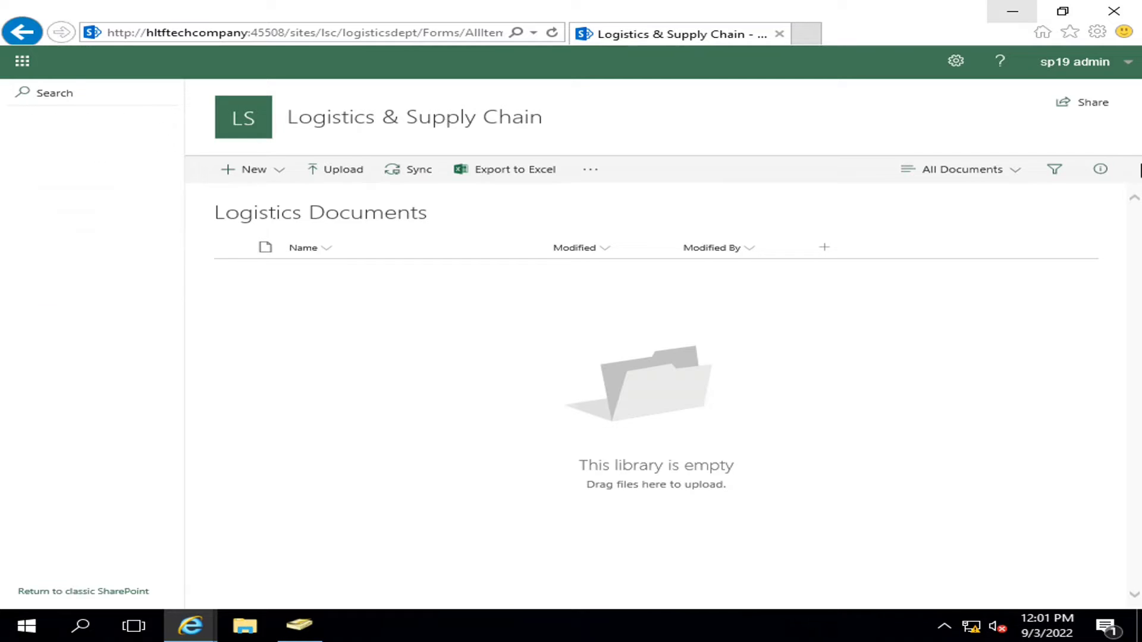
pyautogui.click(963, 72)
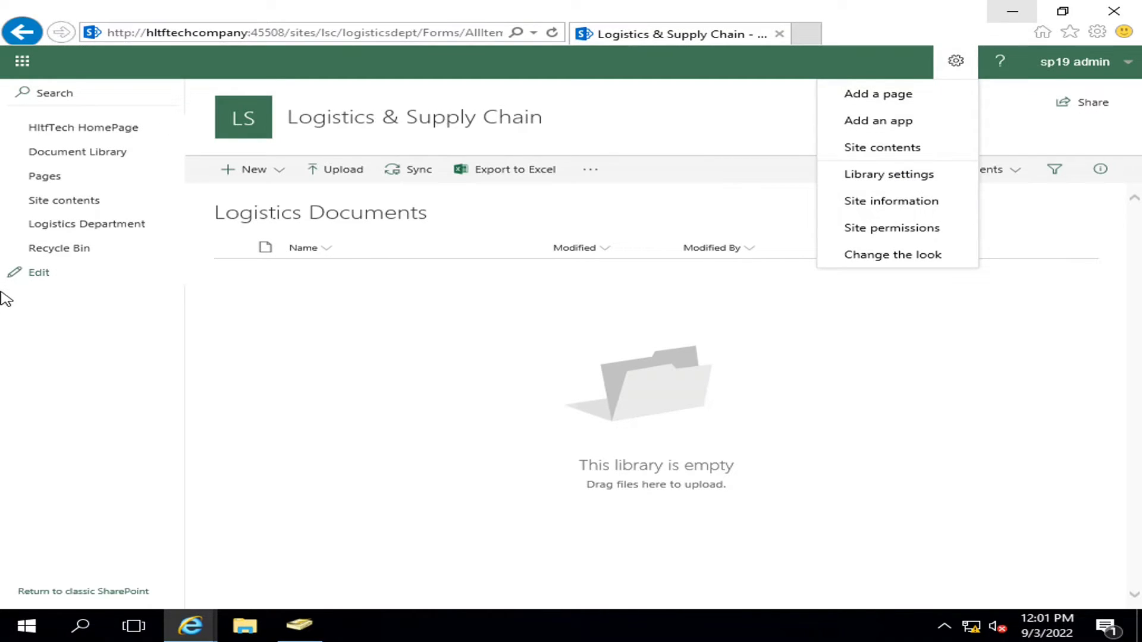
# - Copy the Supply Chain Documents library's web address from its settings page and start editing navigation links
pyautogui.click(888, 152)
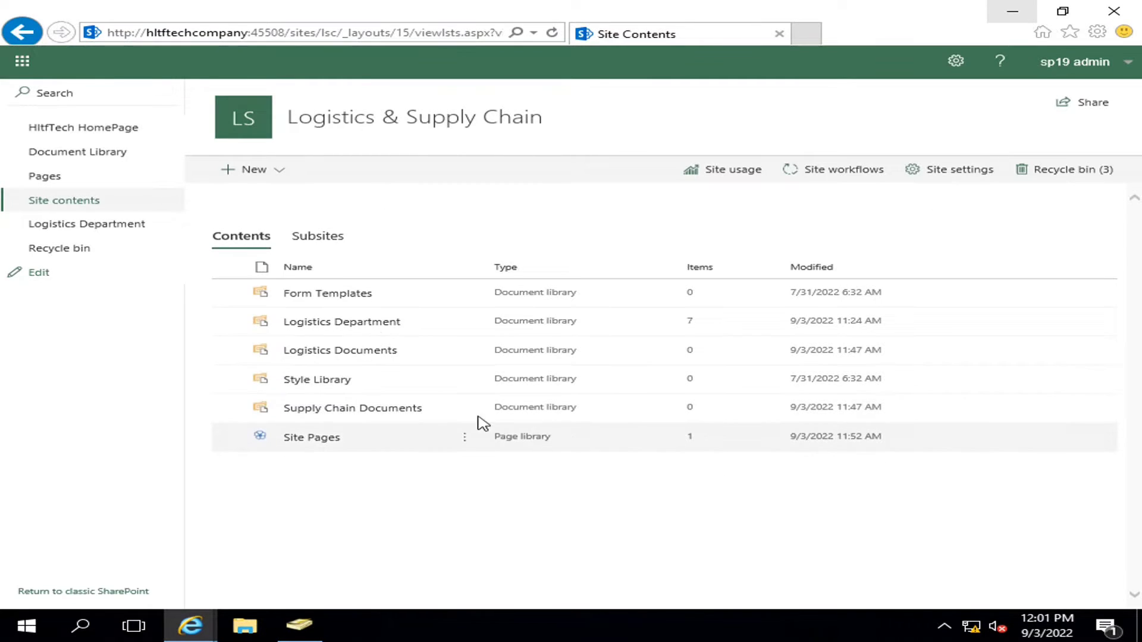
pyautogui.click(464, 410)
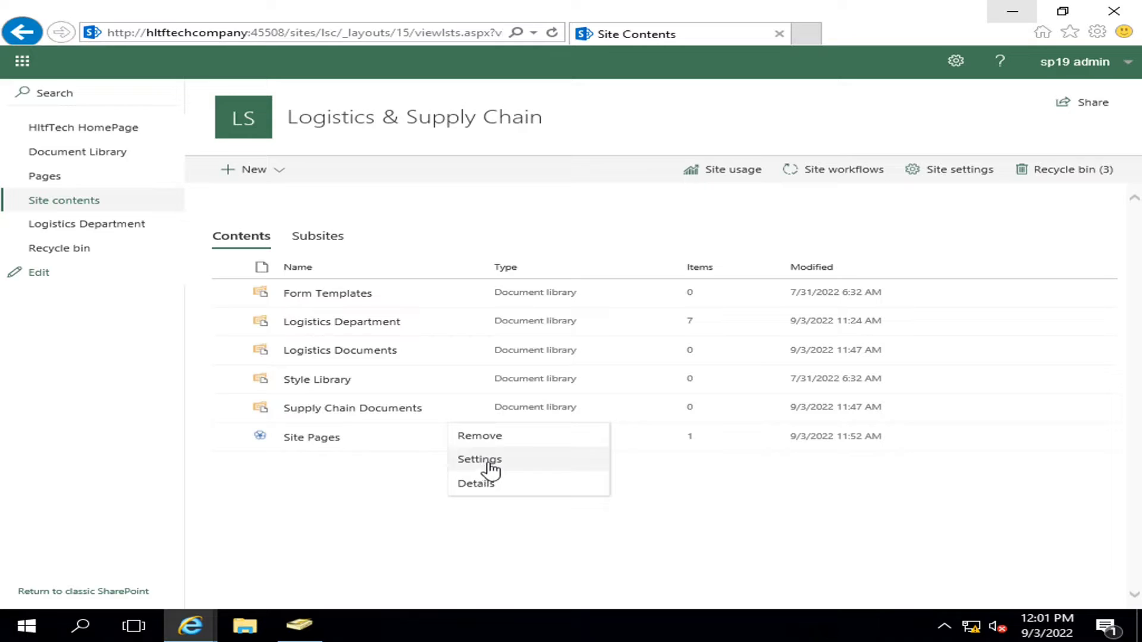
pyautogui.click(484, 464)
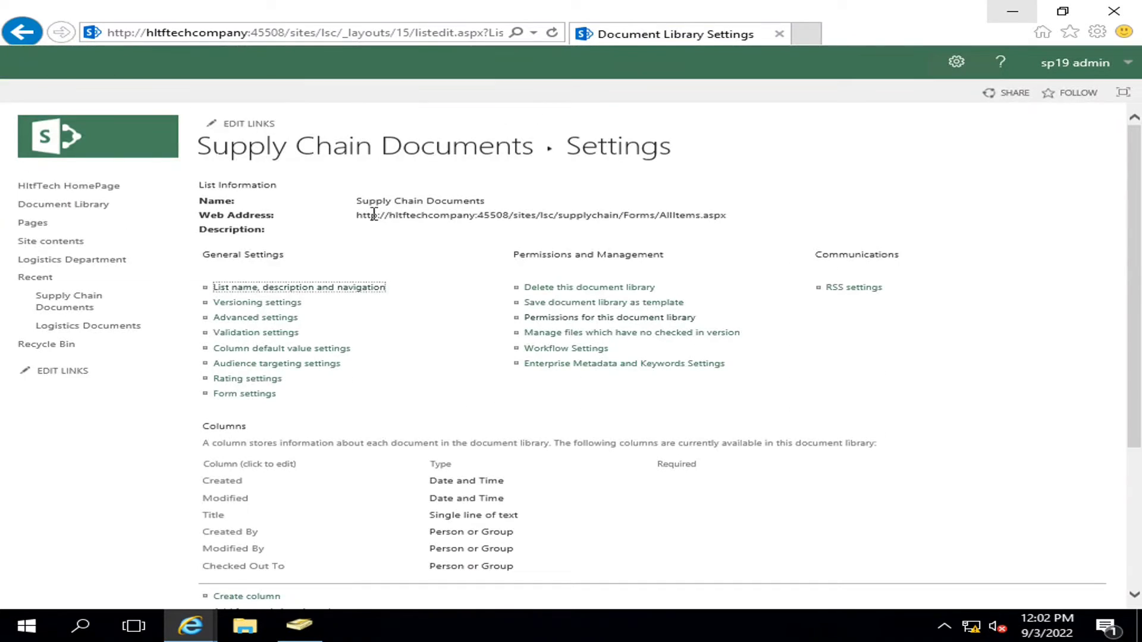
pyautogui.moveTo(358, 214); pyautogui.dragTo(735, 213)
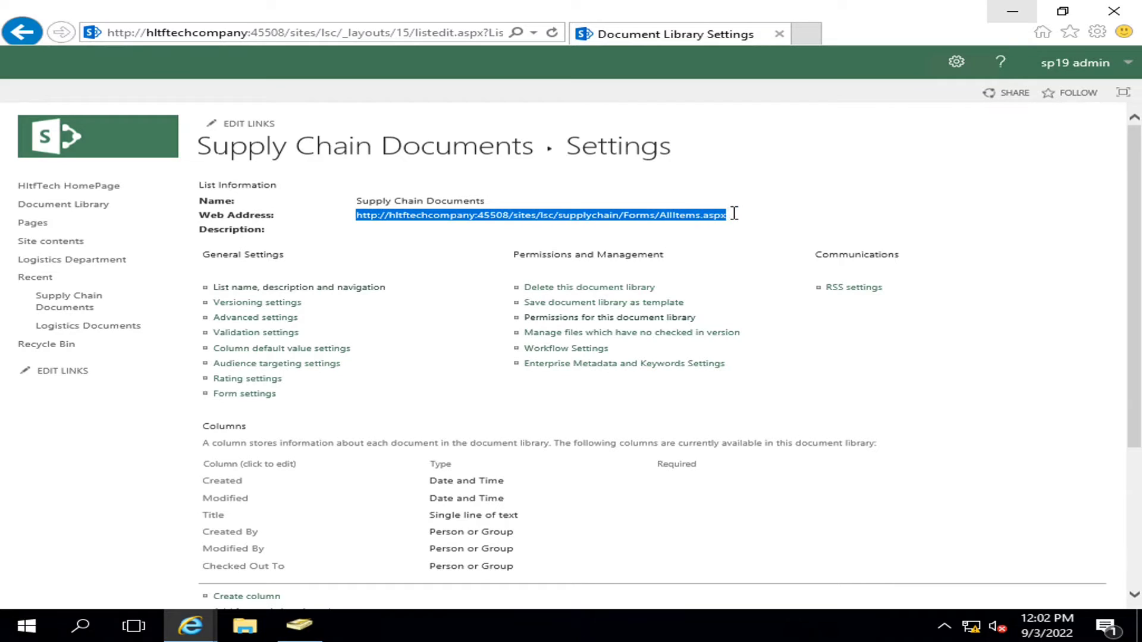
pyautogui.rightClick(699, 214)
pyautogui.click(743, 242)
pyautogui.click(51, 371)
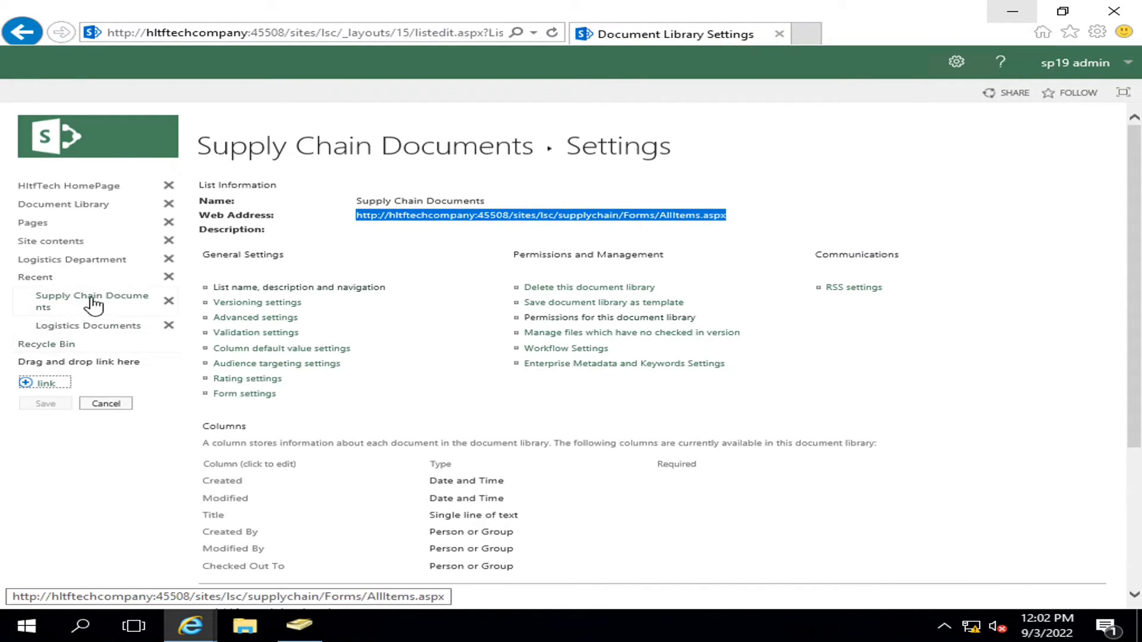
# - Add and save a 'SupplyChain Docs' navigation link pointing to the pasted Supply Chain Documents address
pyautogui.click(47, 385)
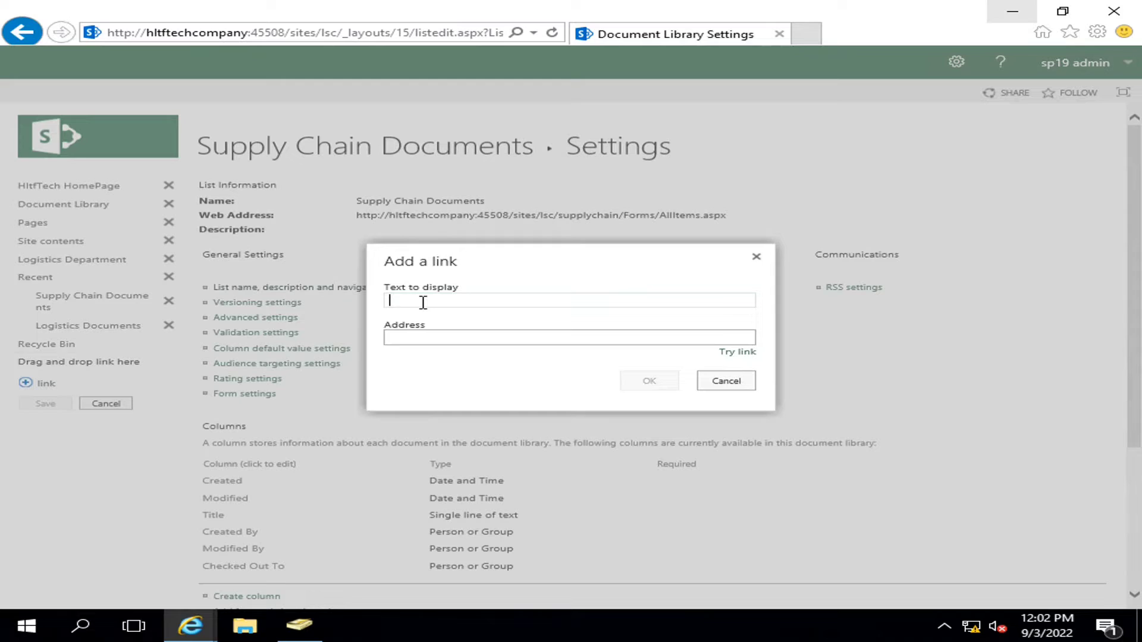
pyautogui.write('Supply Chain Docs')
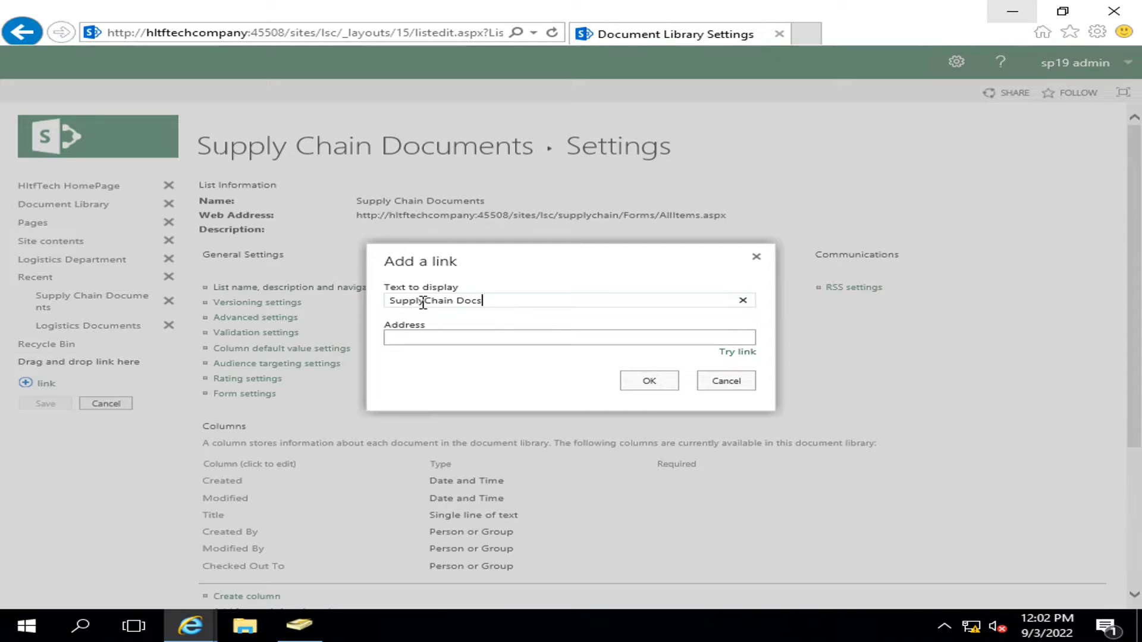
pyautogui.click(418, 339)
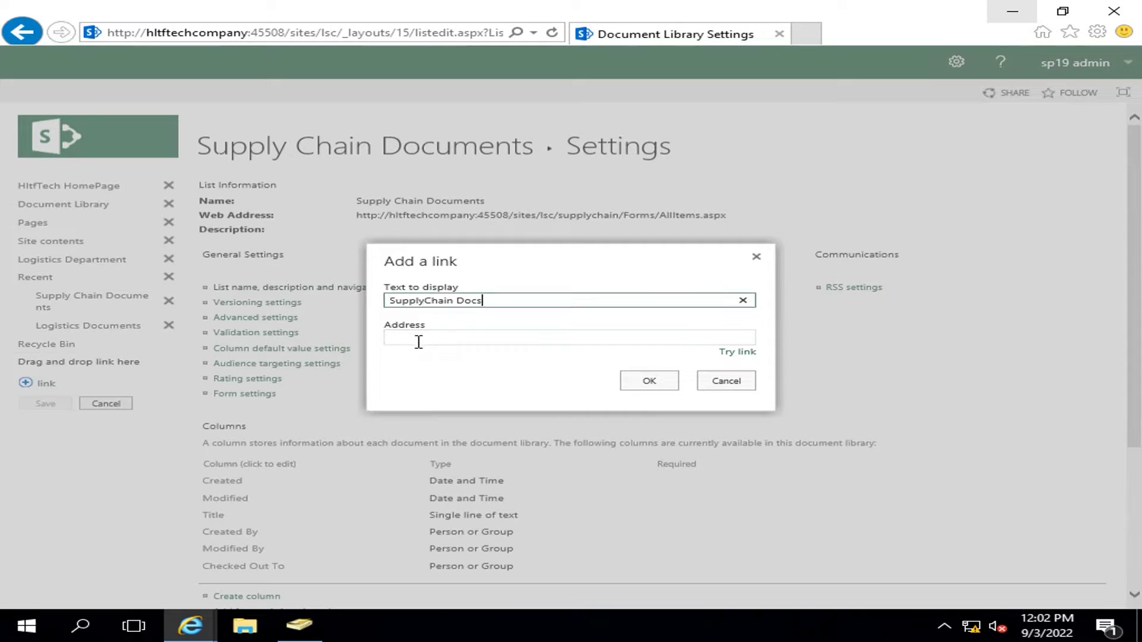
pyautogui.hotkey('ctrl', 'v')
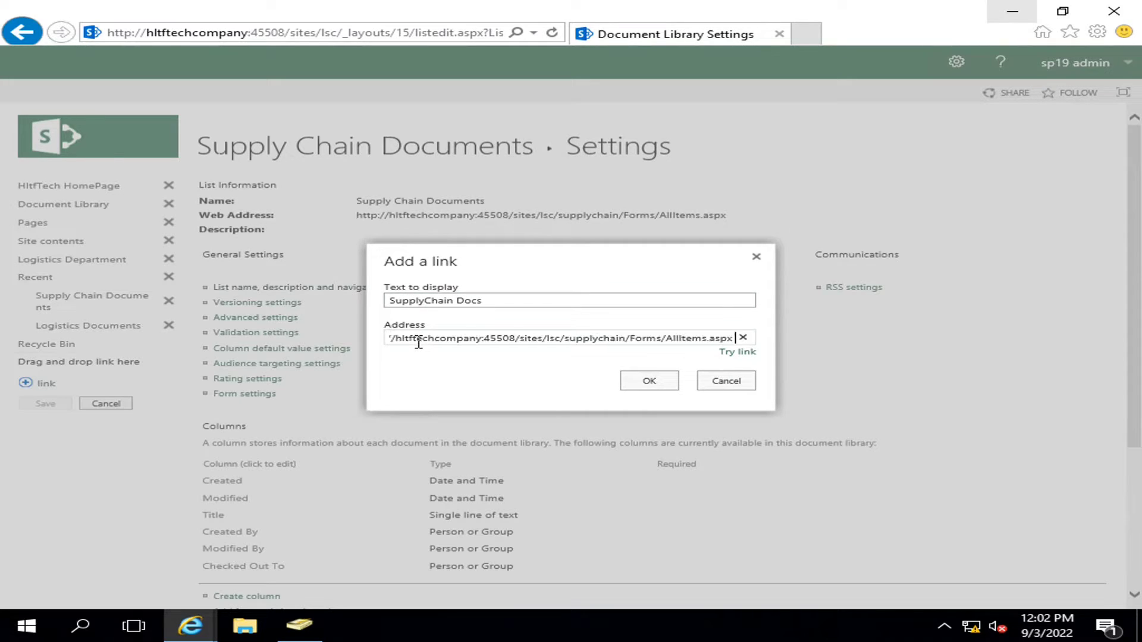
pyautogui.click(648, 380)
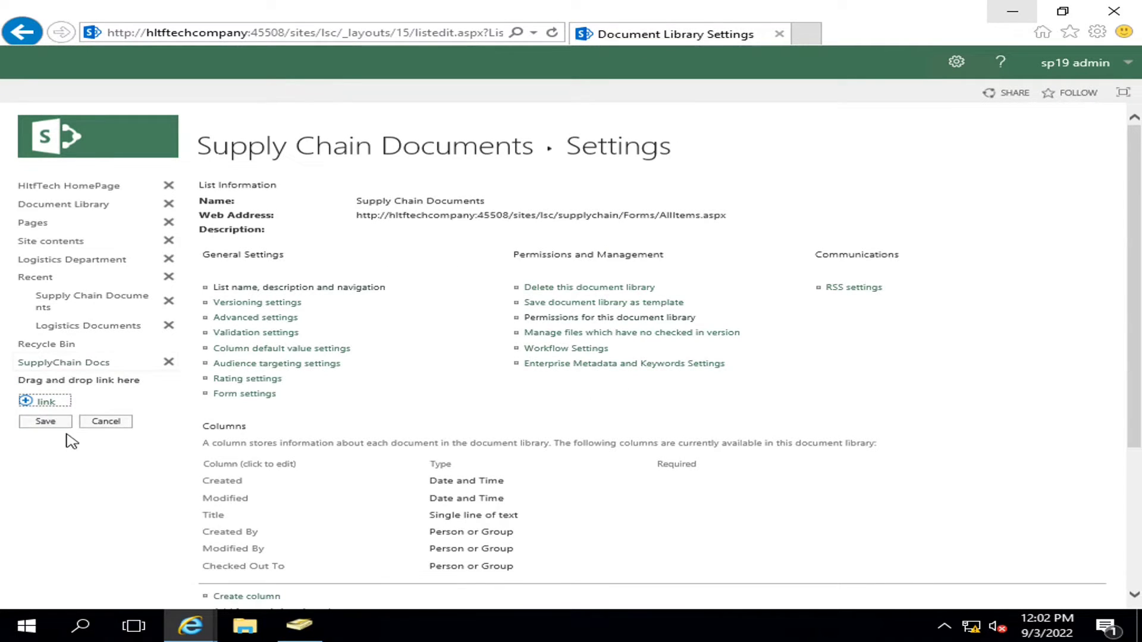
pyautogui.click(46, 422)
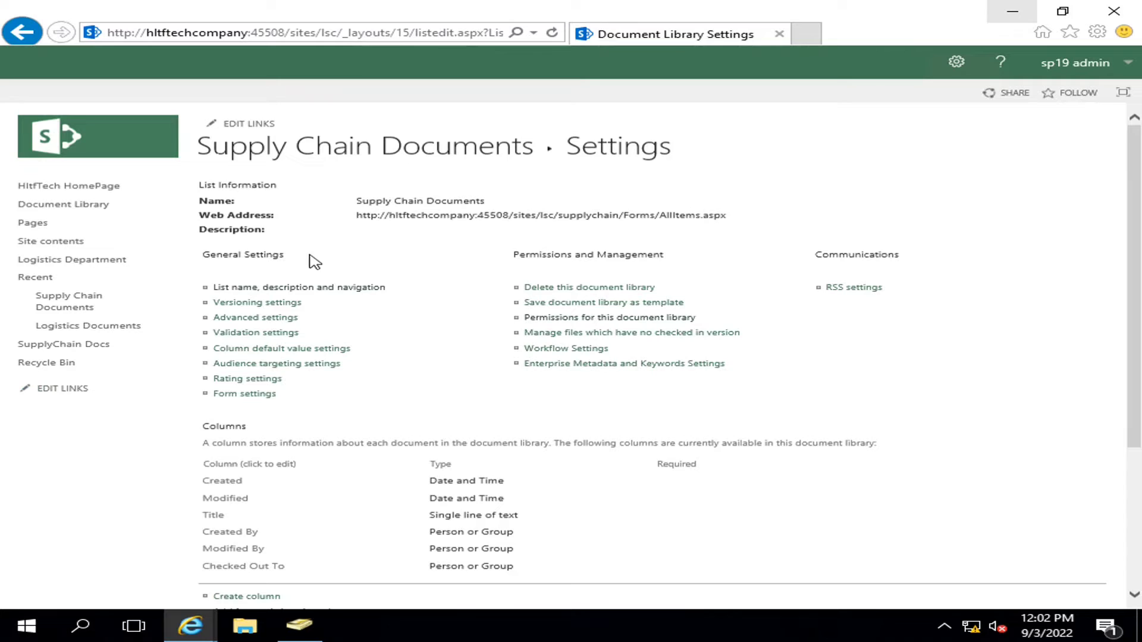
pyautogui.click(297, 146)
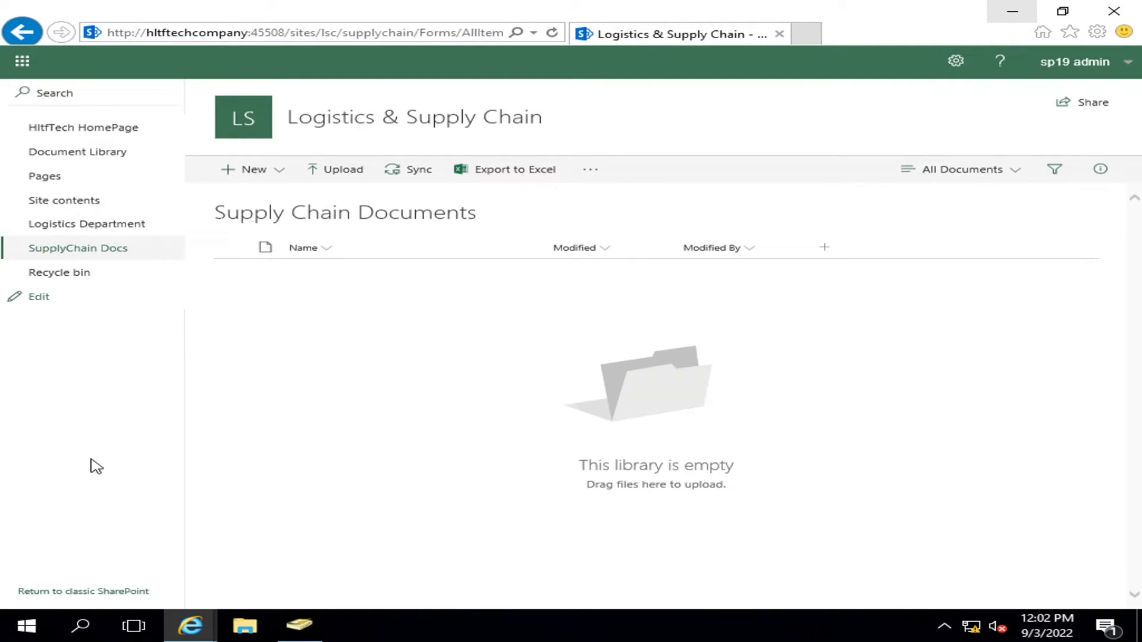
pyautogui.moveTo(190, 624)
pyautogui.click(390, 568)
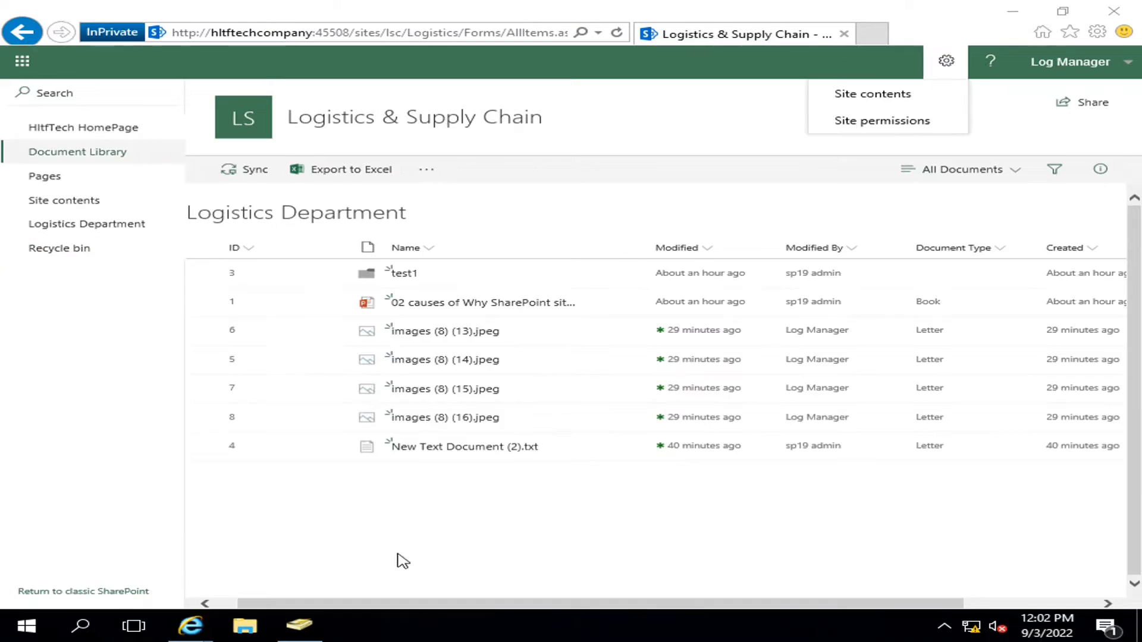
pyautogui.click(1126, 67)
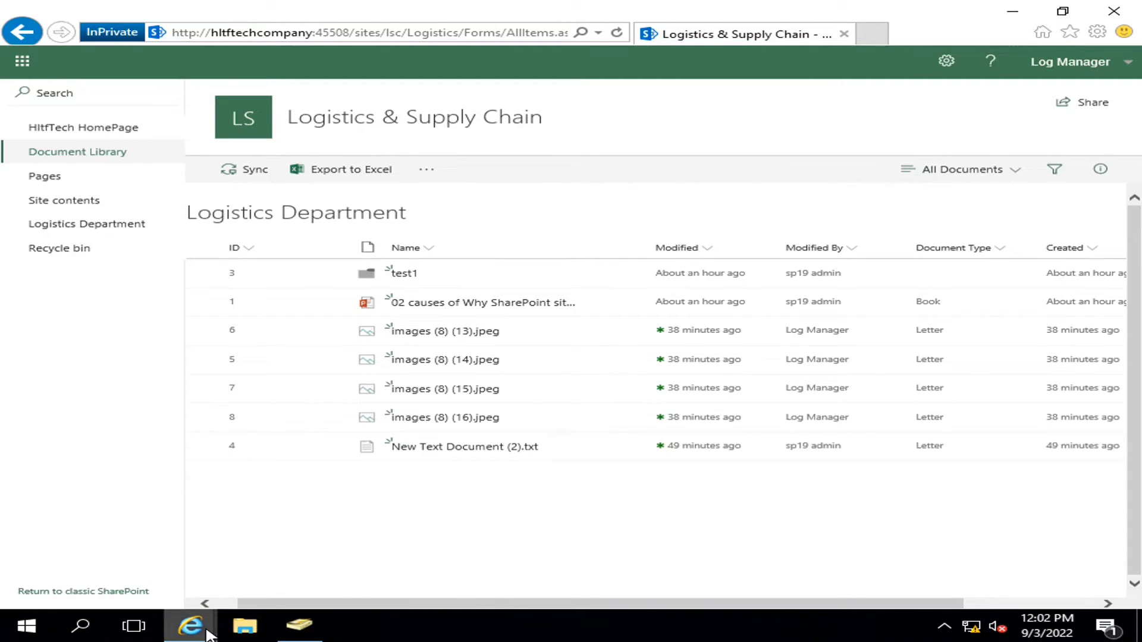
pyautogui.moveTo(190, 626)
pyautogui.click(154, 536)
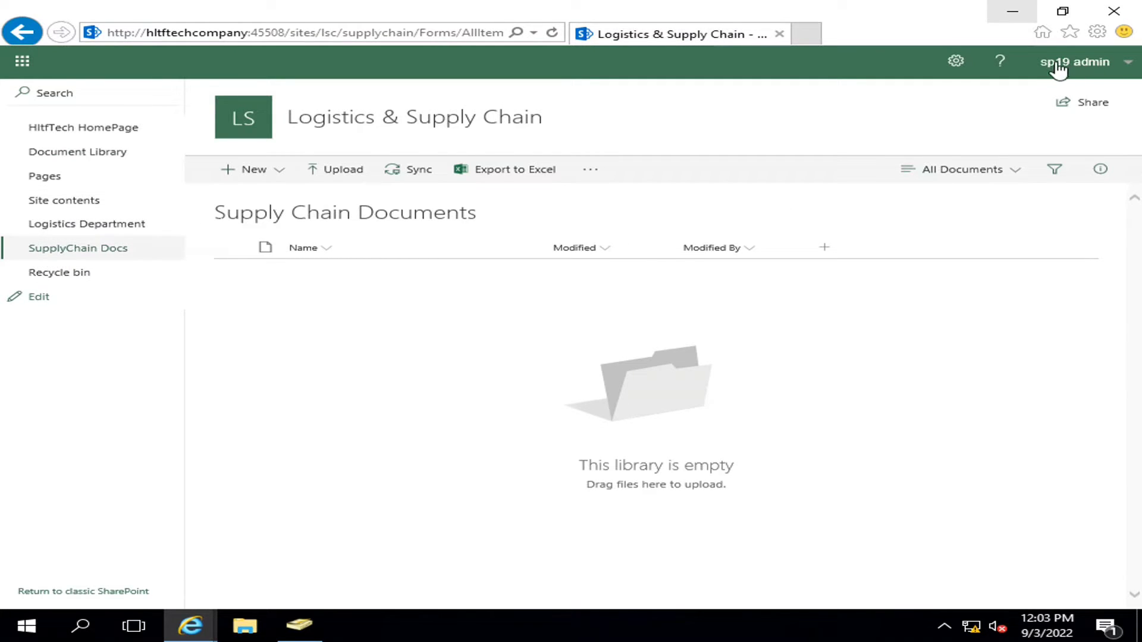
pyautogui.click(1014, 13)
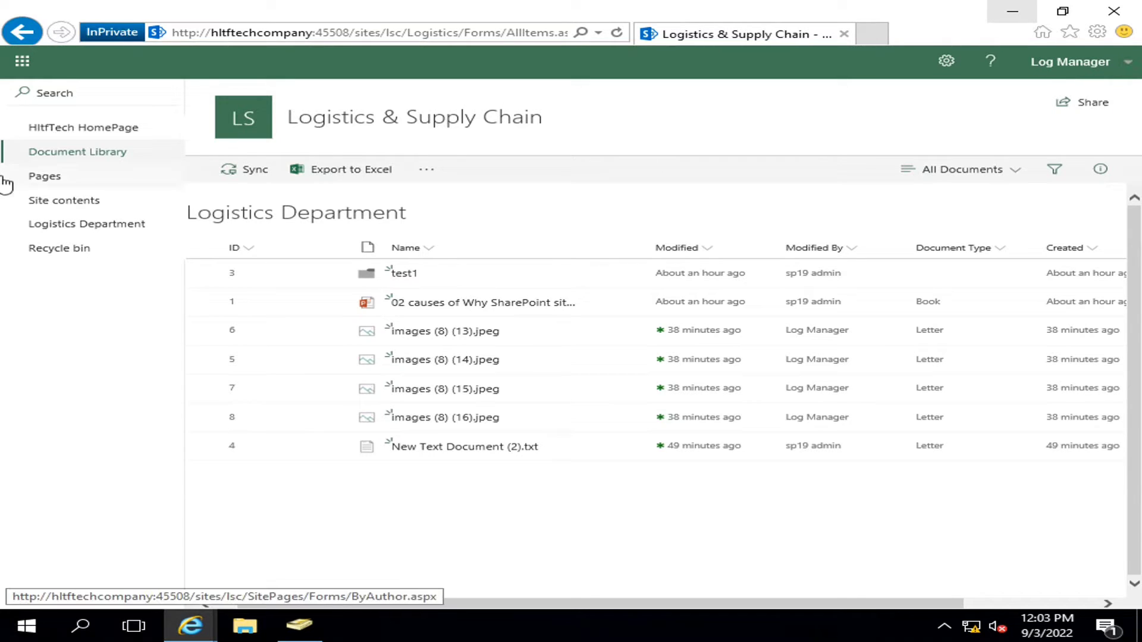
pyautogui.click(50, 227)
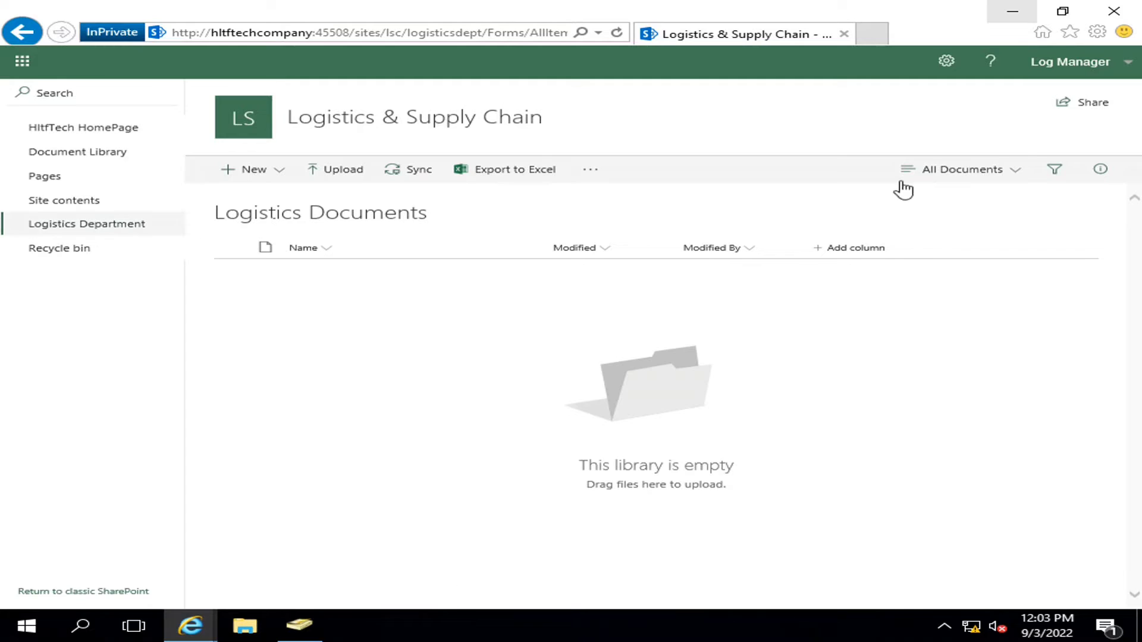
pyautogui.click(945, 62)
pyautogui.click(895, 97)
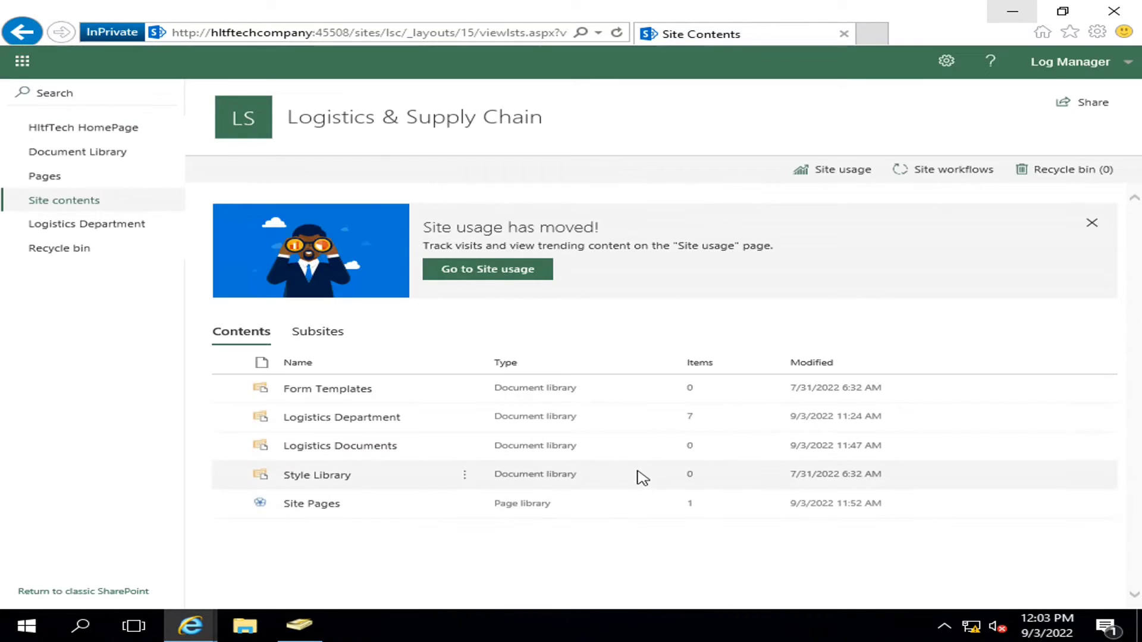
pyautogui.click(1091, 224)
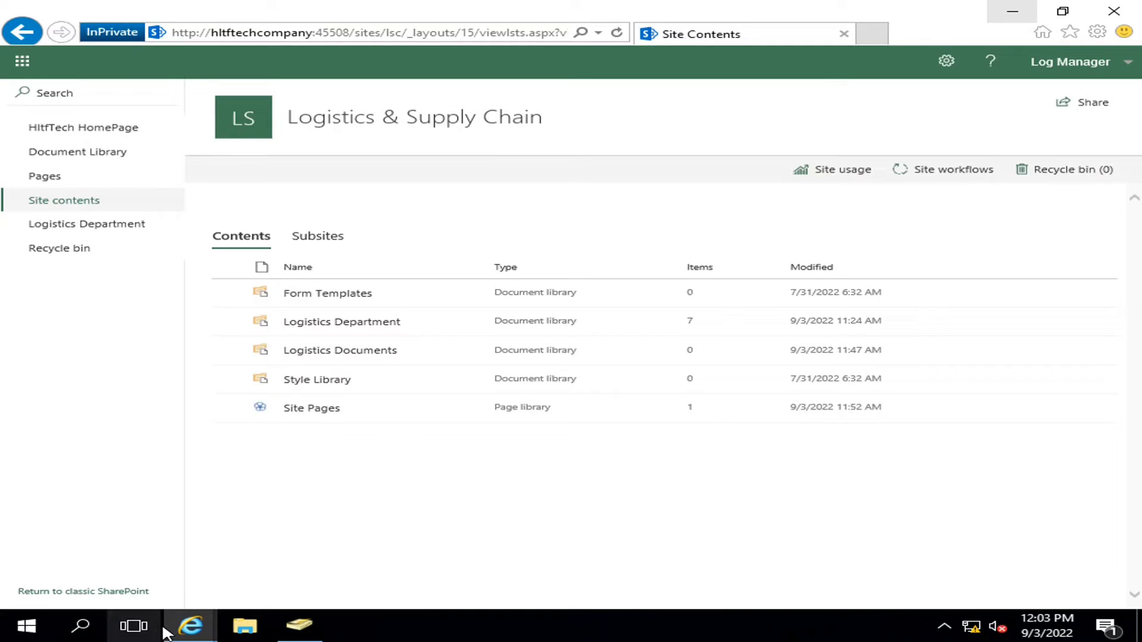
pyautogui.moveTo(202, 631)
pyautogui.click(166, 566)
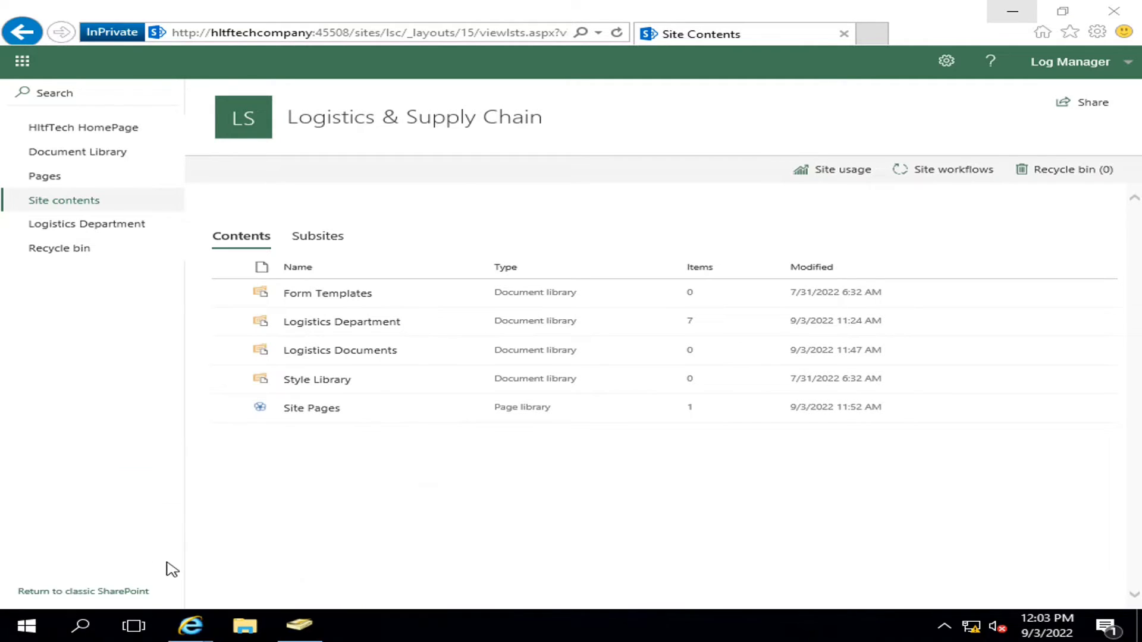
# - Reopen the SupplyChain Docs library and copy its address from the address bar
pyautogui.click(304, 34)
pyautogui.write('c')
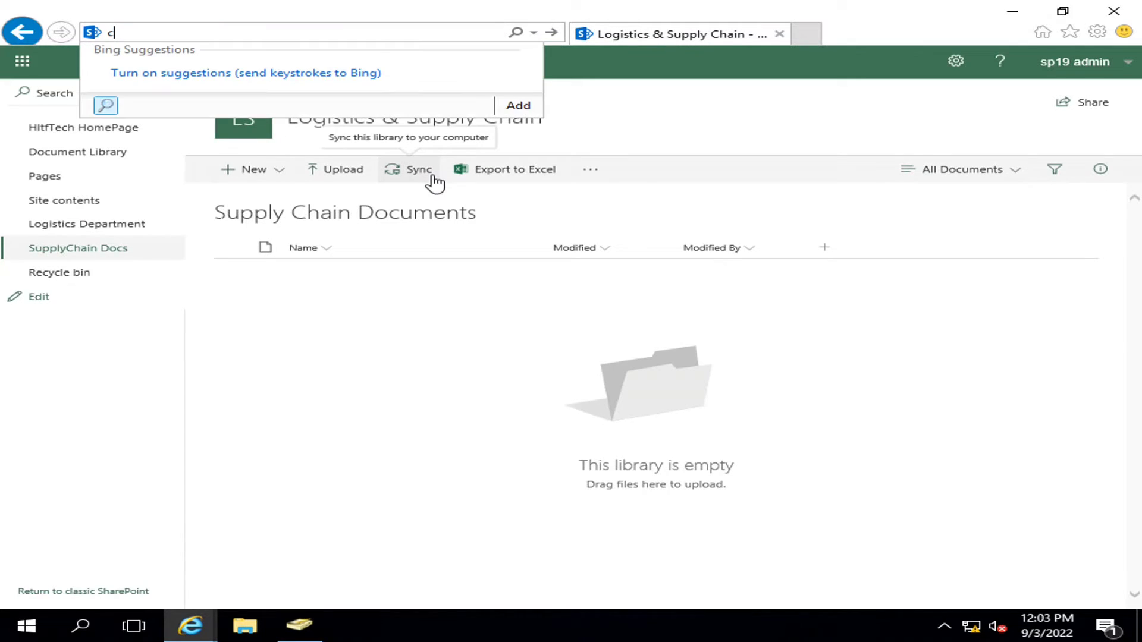
pyautogui.press('BackSpace')
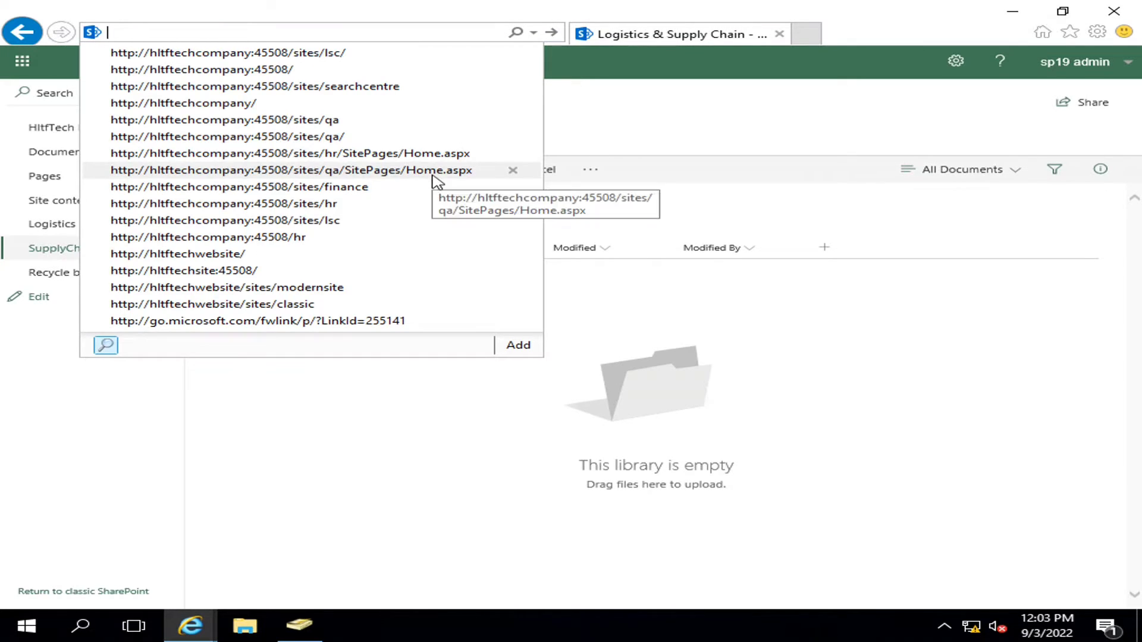
pyautogui.write('c')
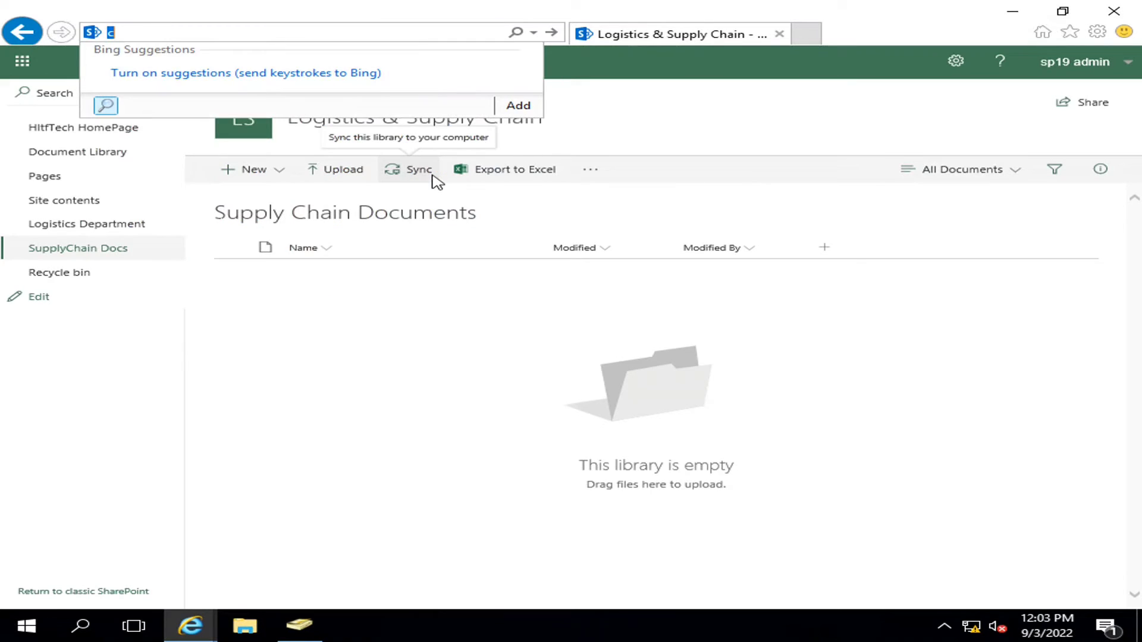
pyautogui.click(72, 248)
pyautogui.click(70, 249)
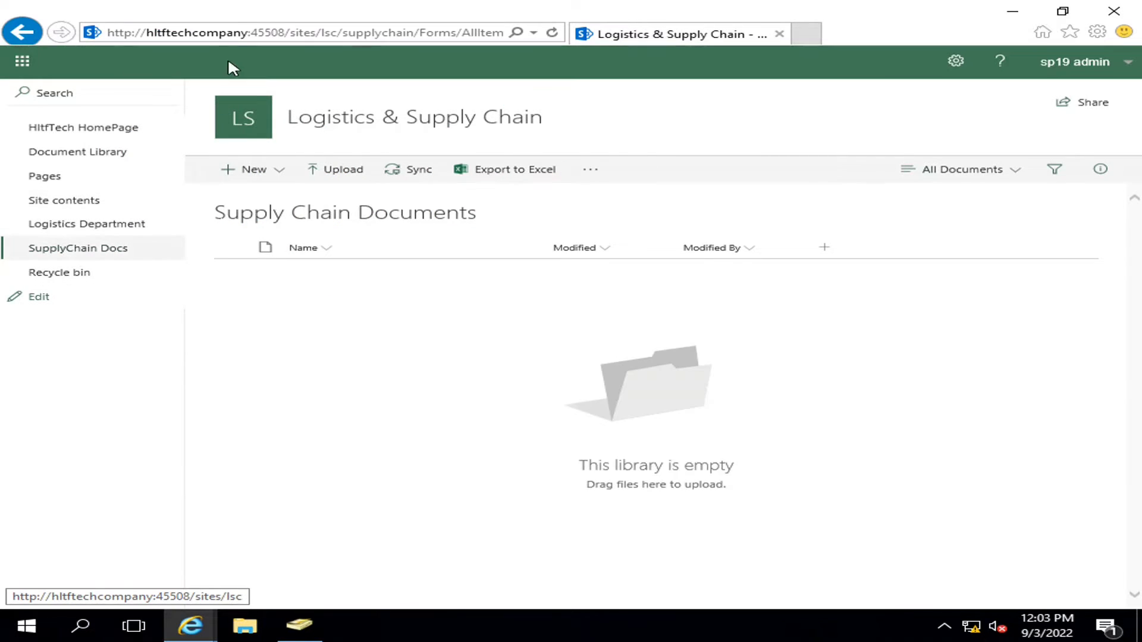
pyautogui.click(249, 37)
pyautogui.rightClick(254, 38)
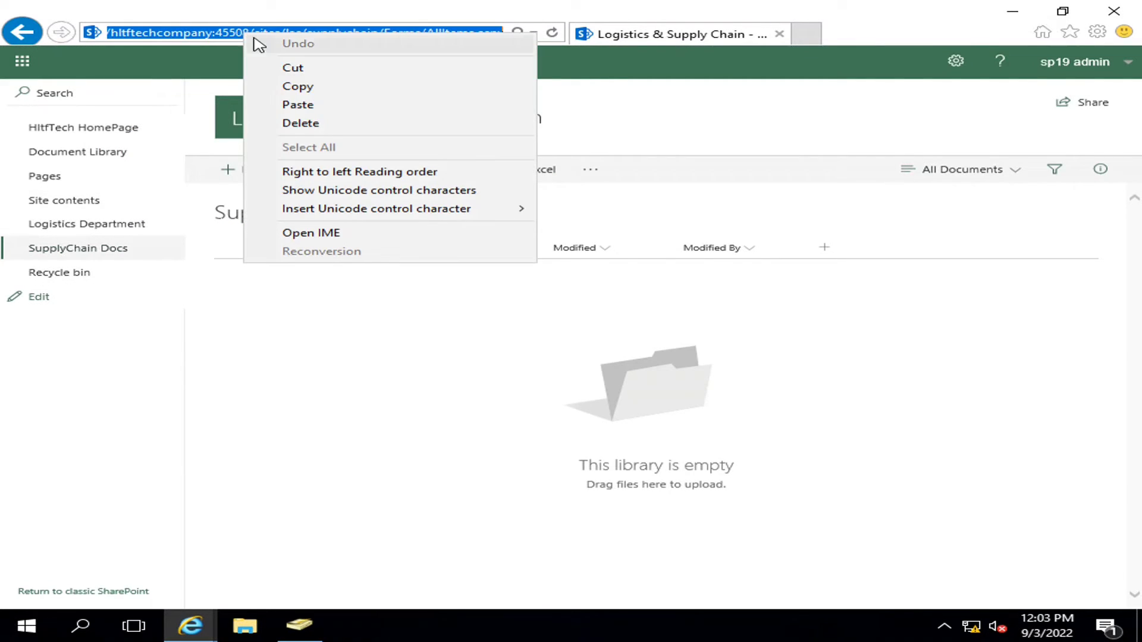
pyautogui.click(288, 87)
# - Load the copied Supply Chain Documents address in a new tab of the InPrivate window
pyautogui.moveTo(191, 625)
pyautogui.click(351, 562)
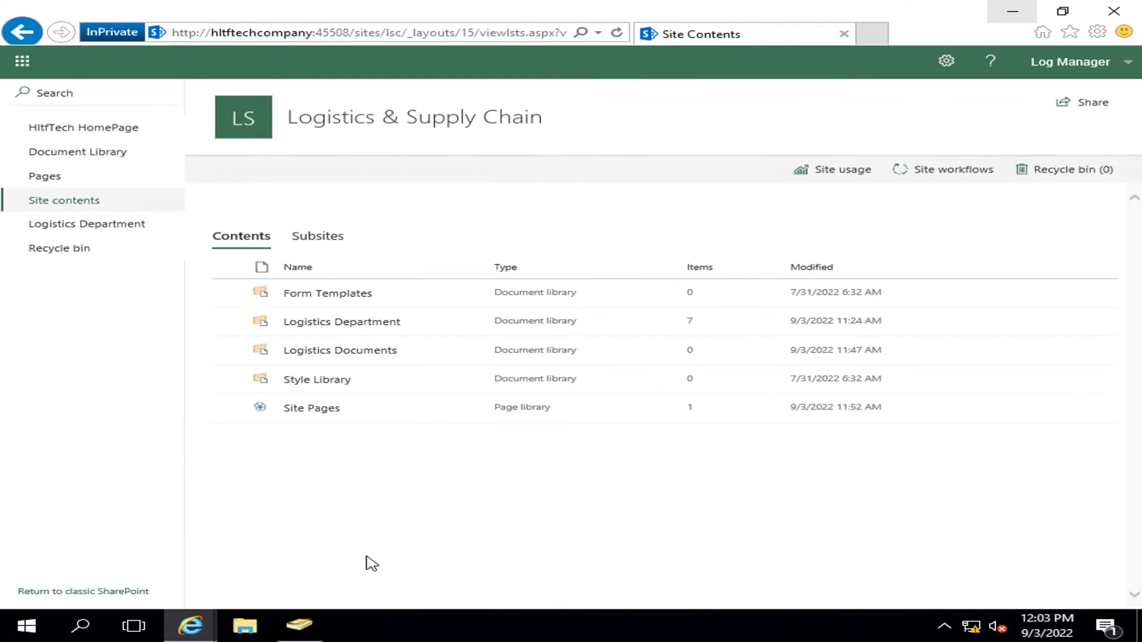
pyautogui.click(541, 34)
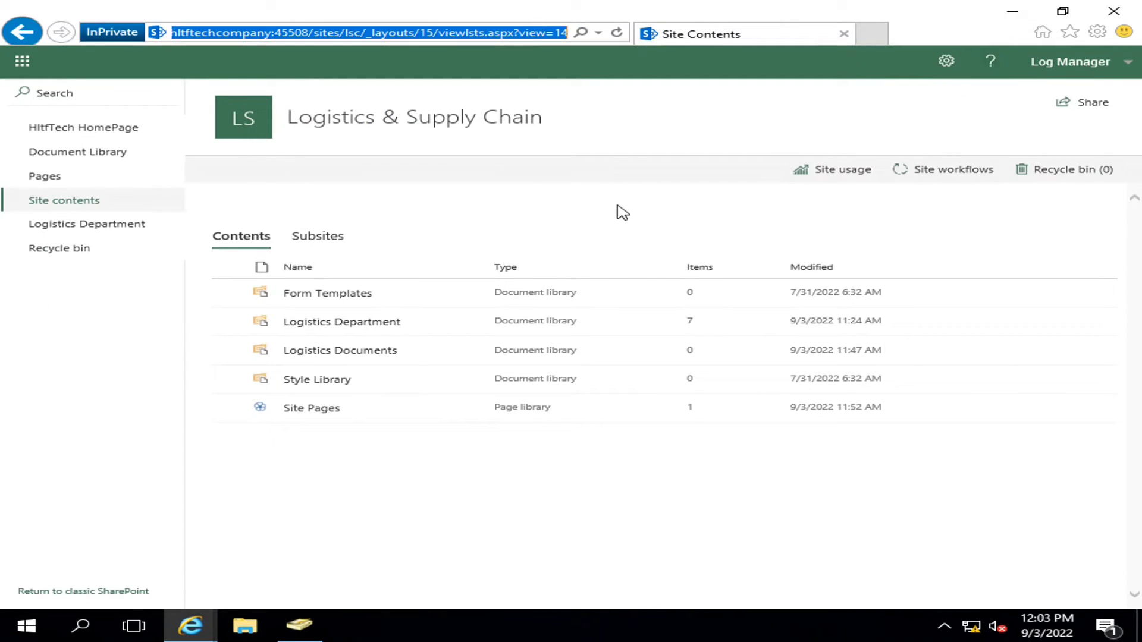
pyautogui.click(871, 33)
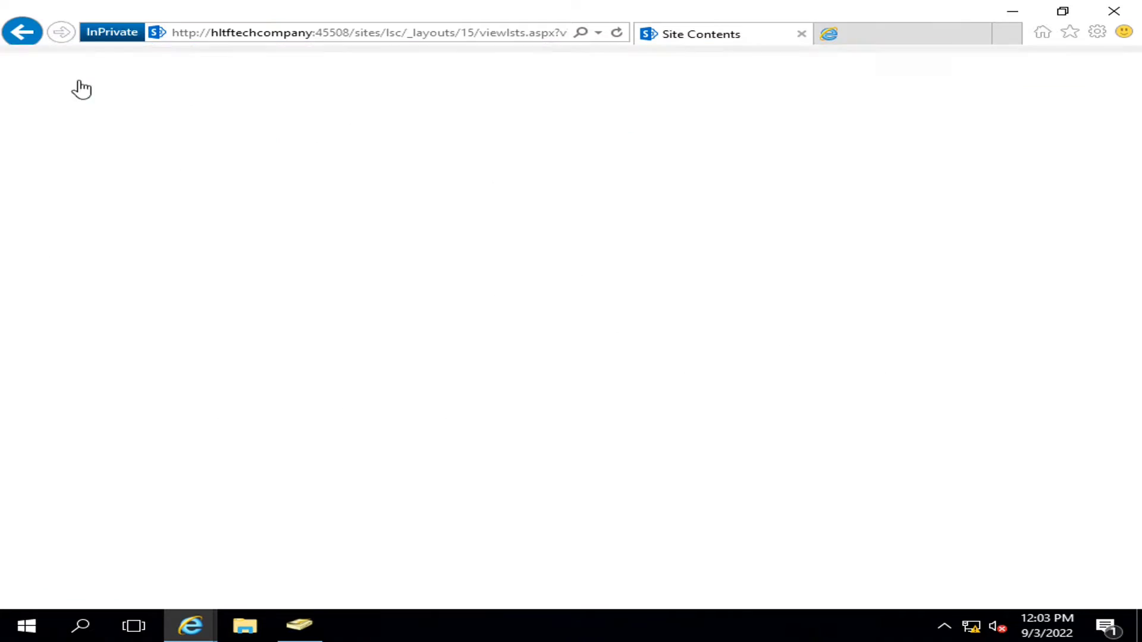
pyautogui.hotkey('ctrl', 'v')
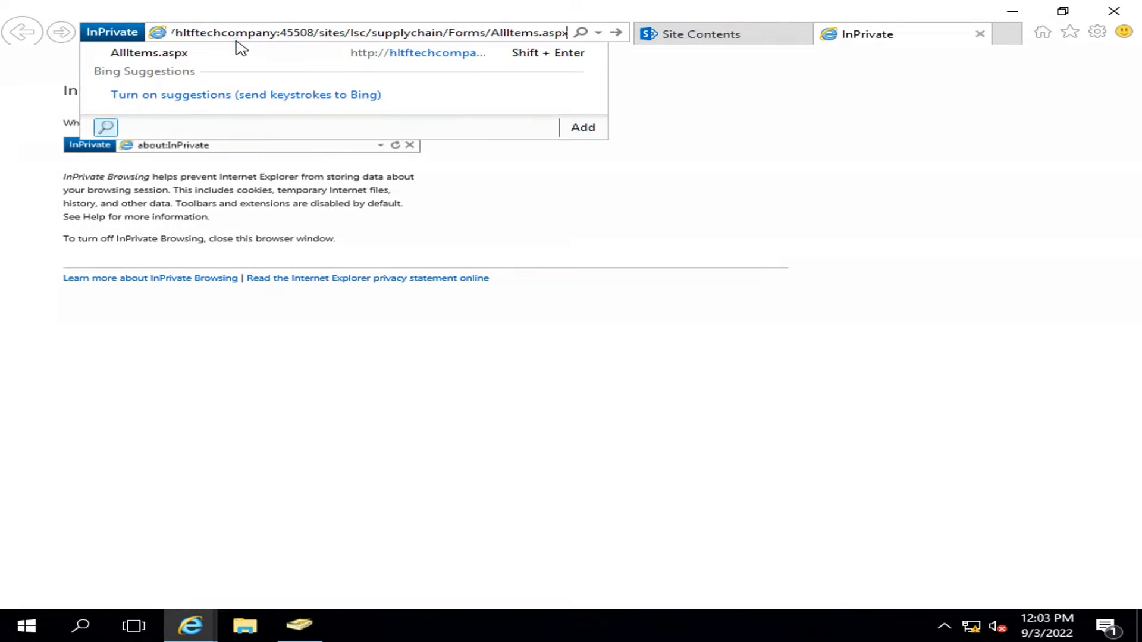
pyautogui.press('Return')
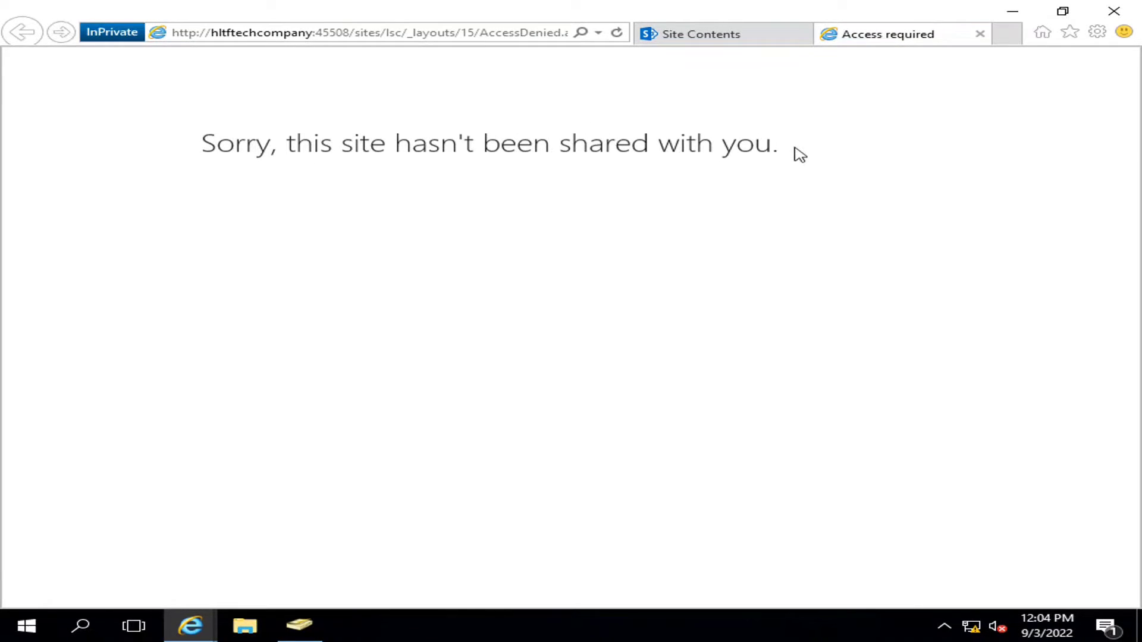
# - Replace the denied InPrivate window with a fresh one requesting the Supply Chain Documents address
pyautogui.click(980, 34)
pyautogui.click(1113, 18)
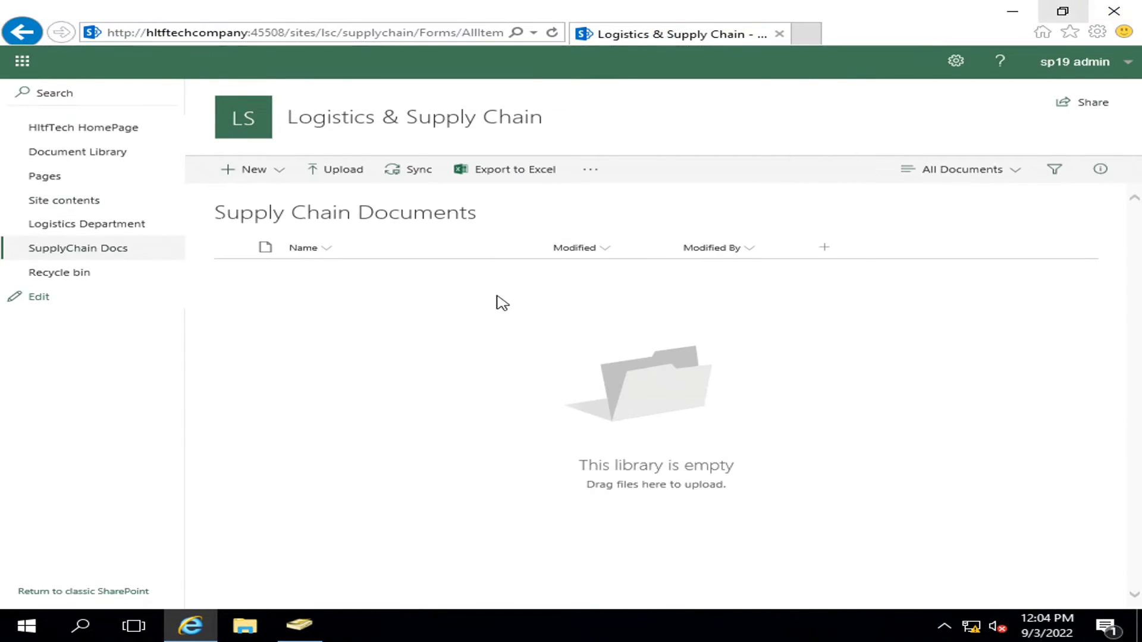
pyautogui.rightClick(197, 624)
pyautogui.click(160, 469)
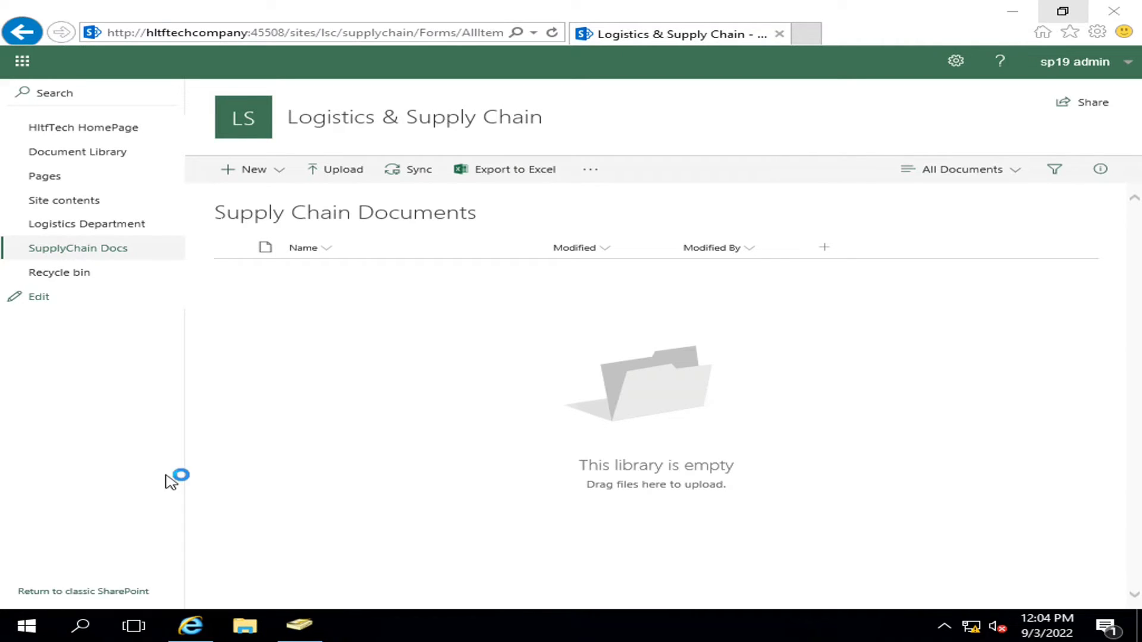
pyautogui.click(414, 31)
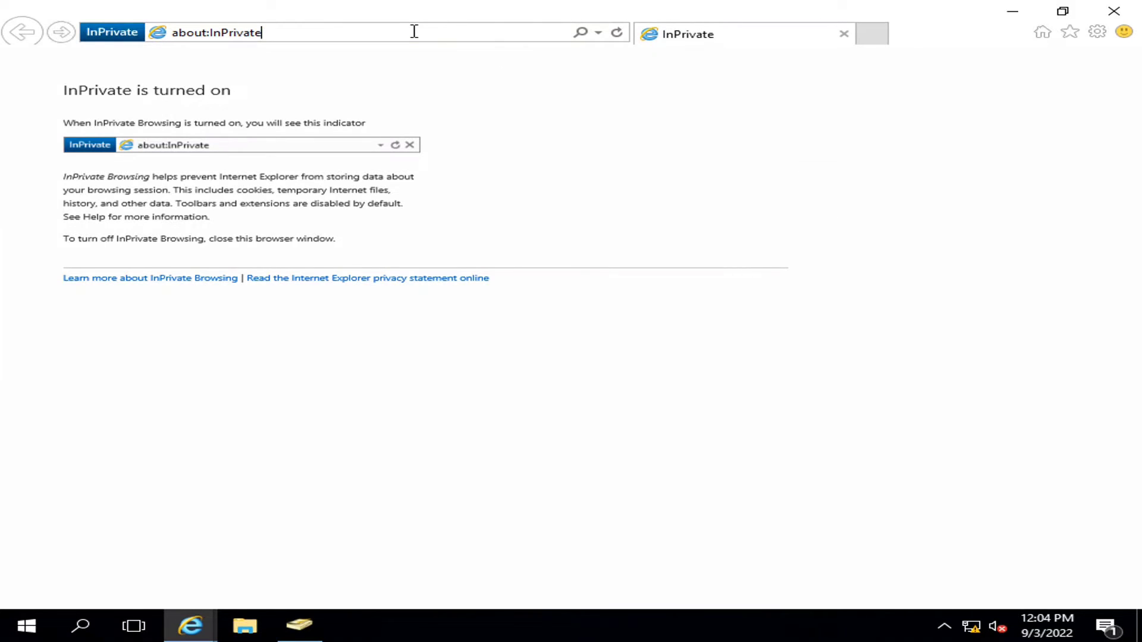
pyautogui.moveTo(414, 31); pyautogui.dragTo(160, 40)
pyautogui.hotkey('ctrl', 'v')
pyautogui.press('Return')
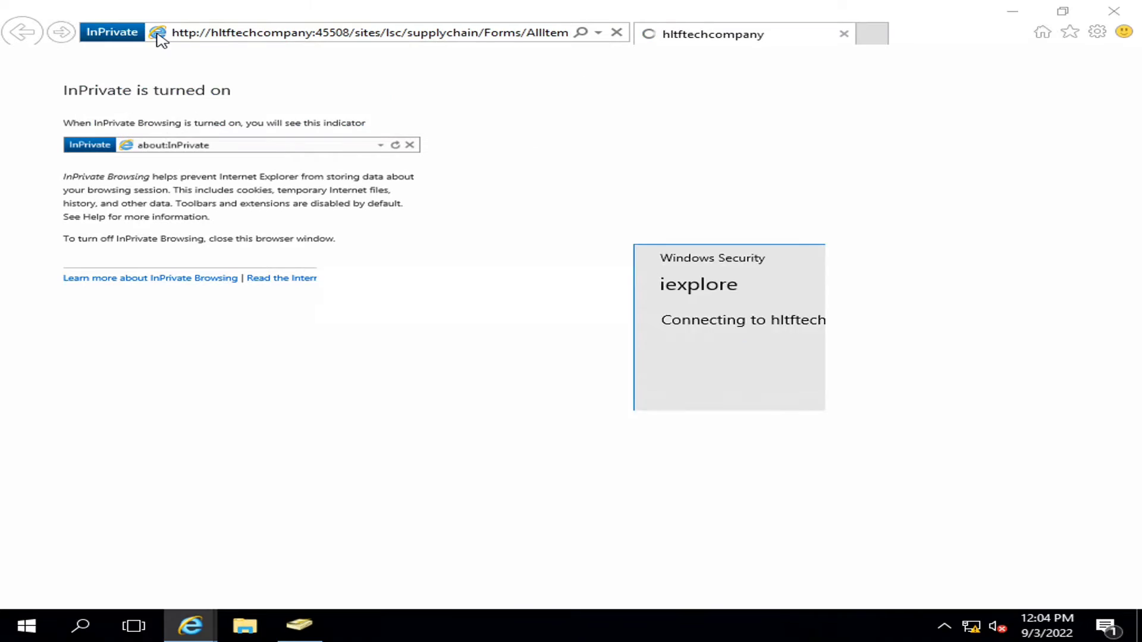
pyautogui.click(299, 624)
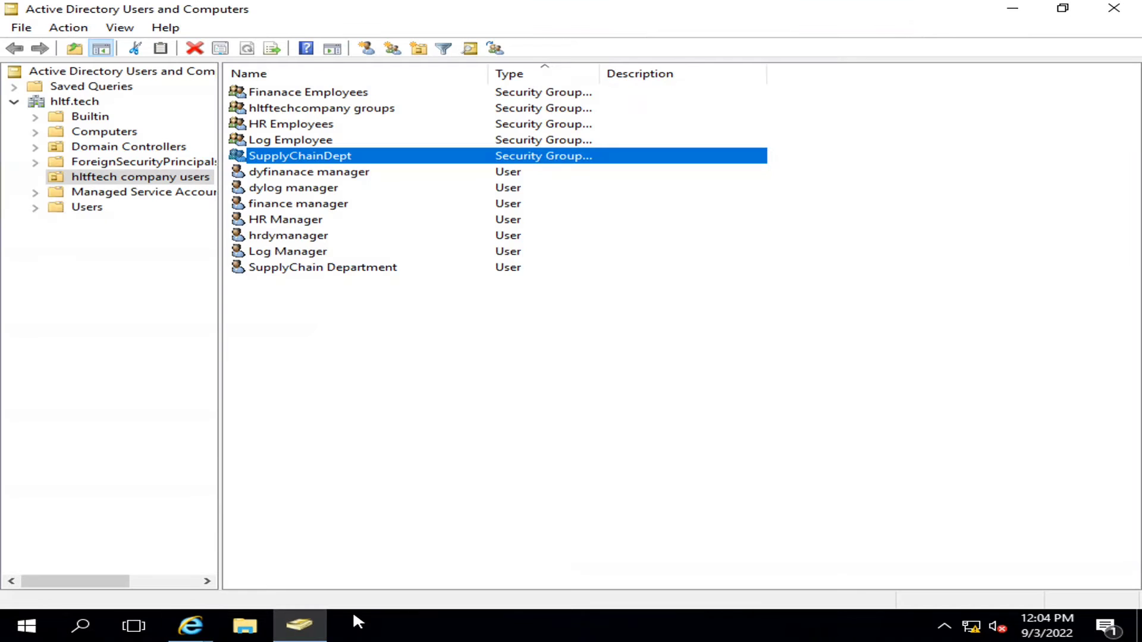
# - Copy the SupplyChain Department user's logon name from the Account tab of its properties
pyautogui.doubleClick(300, 270)
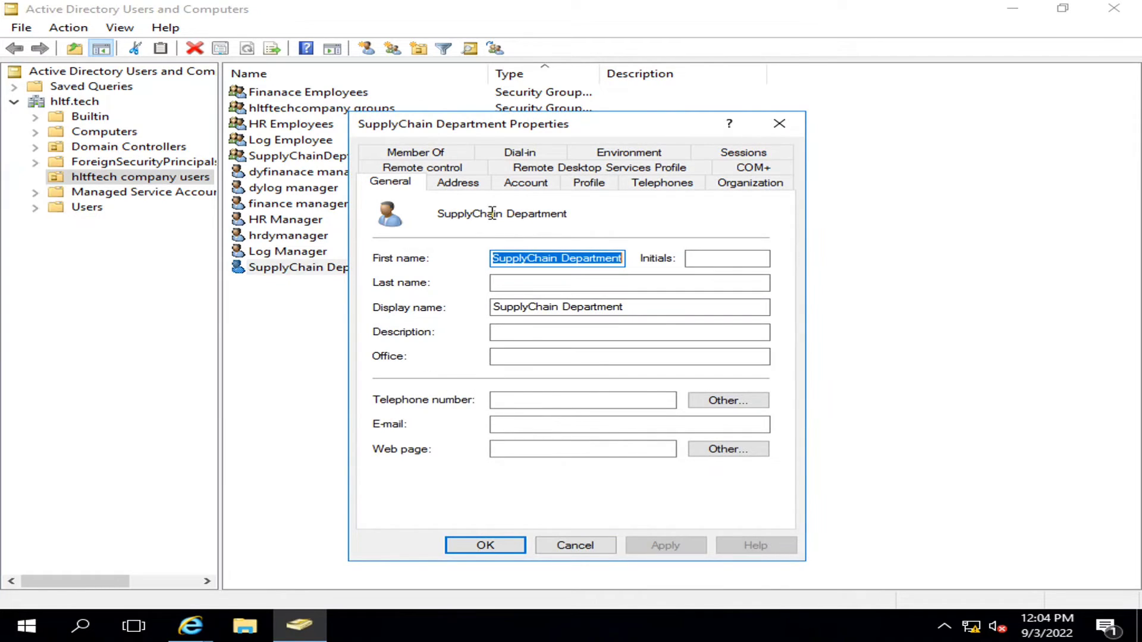
pyautogui.click(526, 182)
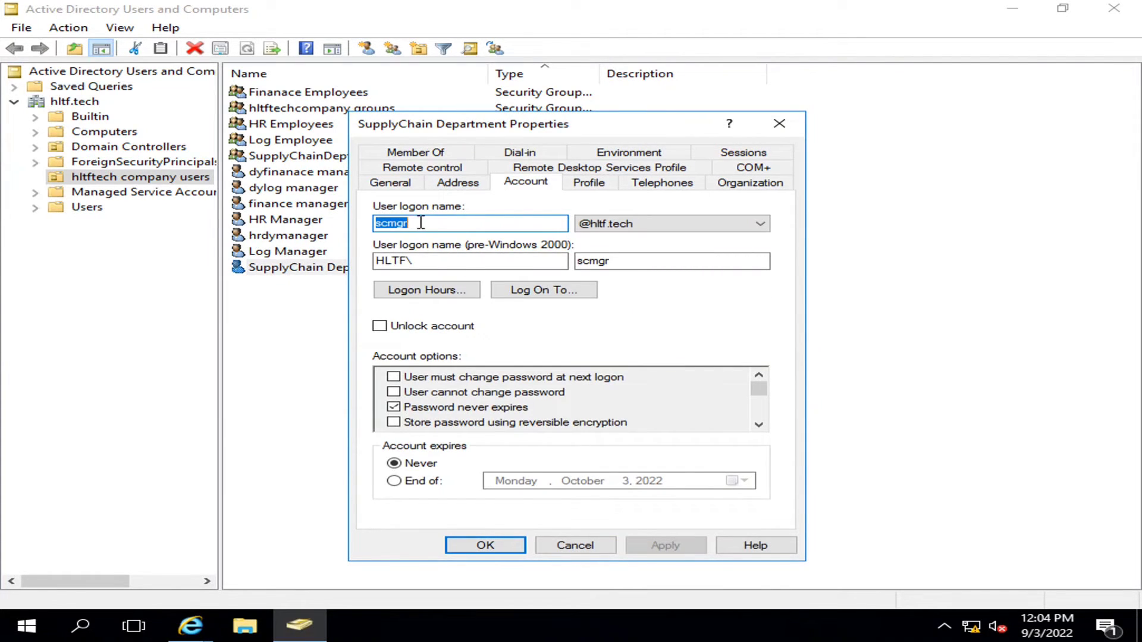
pyautogui.moveTo(421, 222); pyautogui.dragTo(370, 224)
pyautogui.rightClick(388, 229)
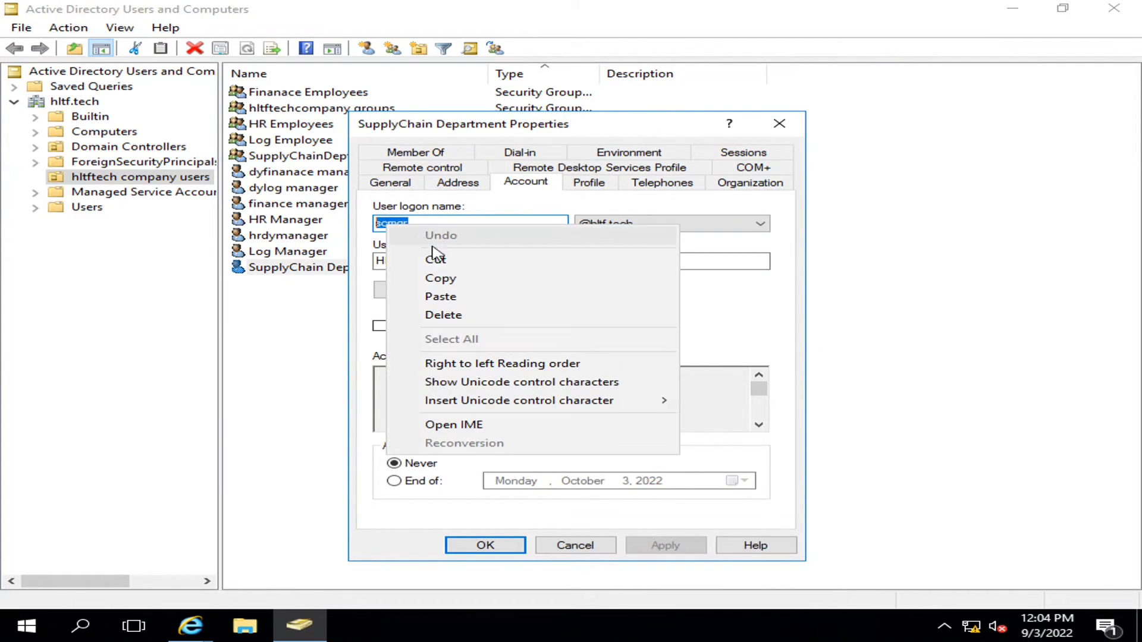
pyautogui.click(403, 277)
pyautogui.click(501, 550)
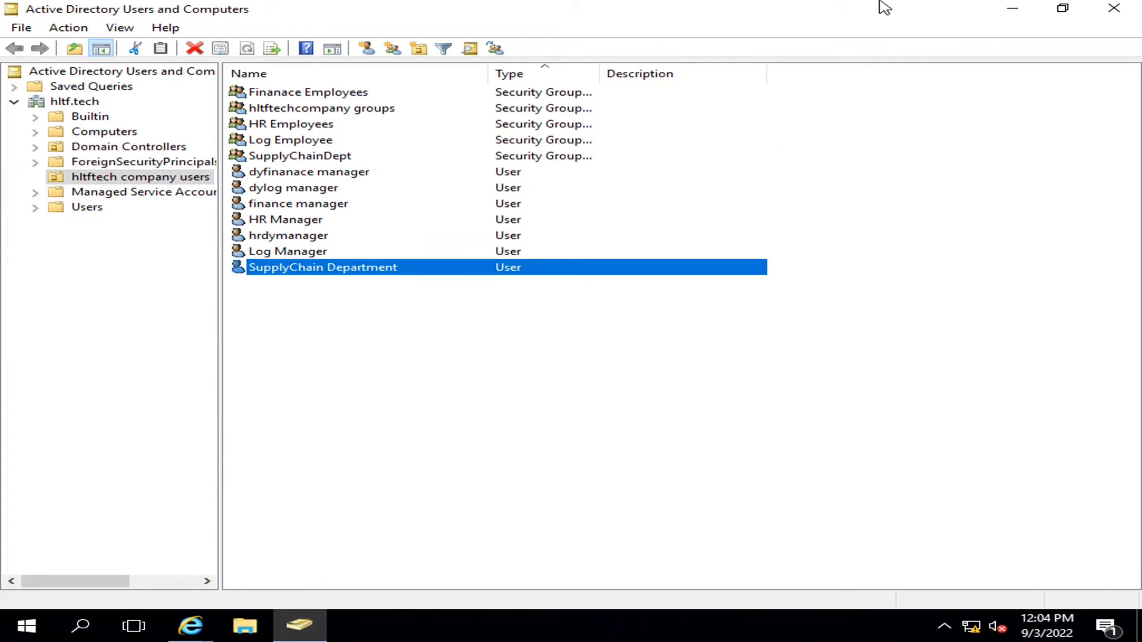
pyautogui.click(1008, 5)
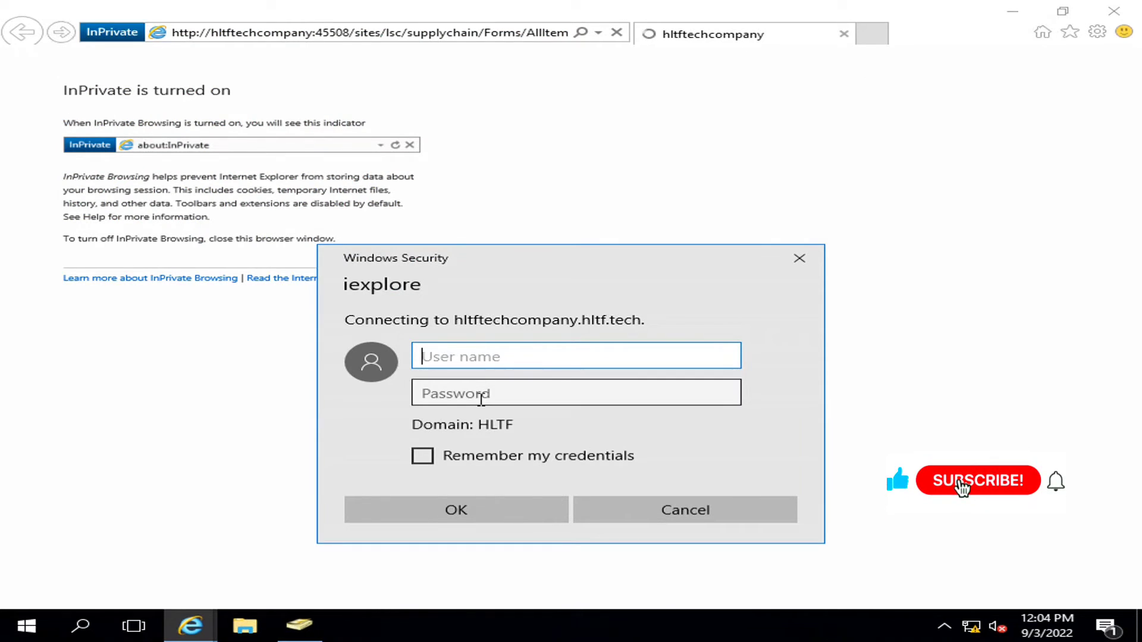
# - Sign in with the department user's logon name and password, then minimize the remote session
pyautogui.write('s')
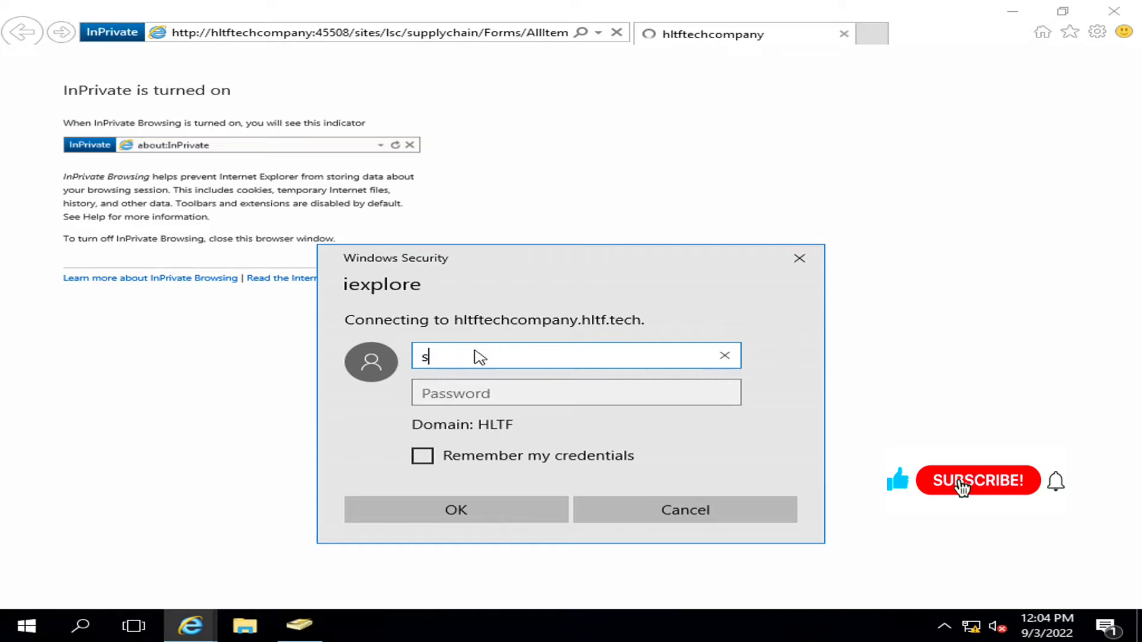
pyautogui.write('cmgr')
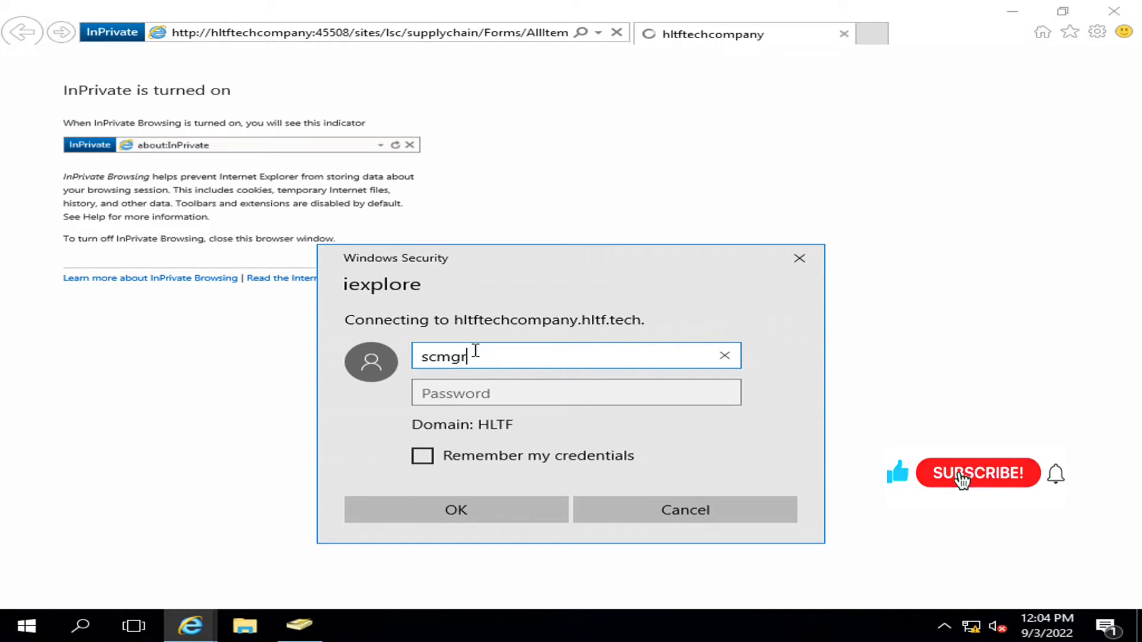
pyautogui.press('Tab')
pyautogui.write('•')
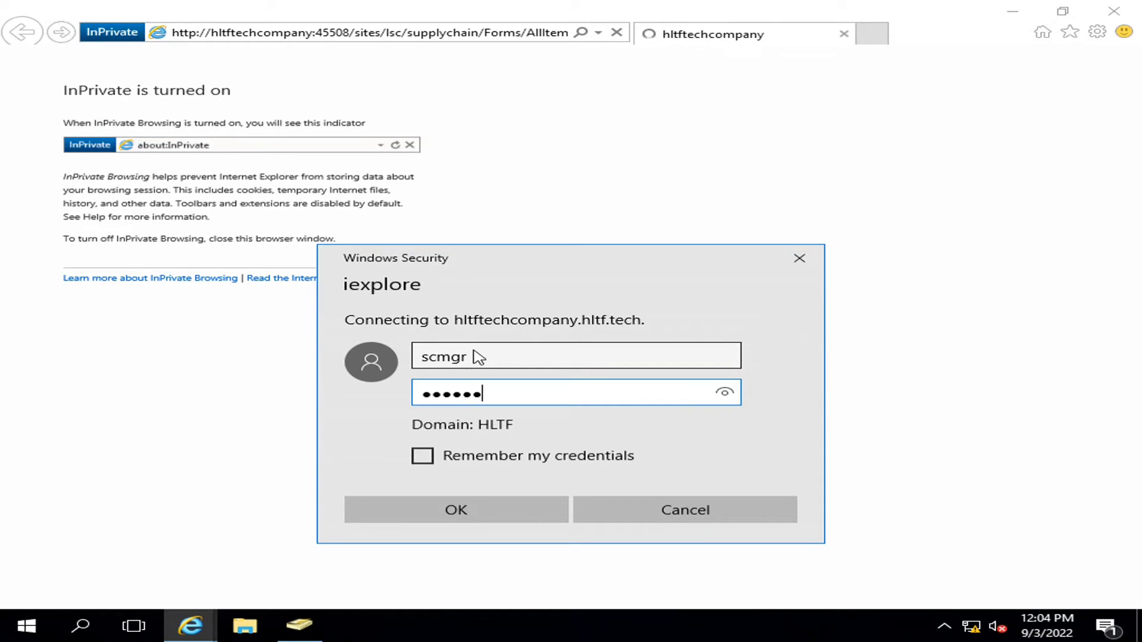
pyautogui.write('•••••••••')
pyautogui.press('Return')
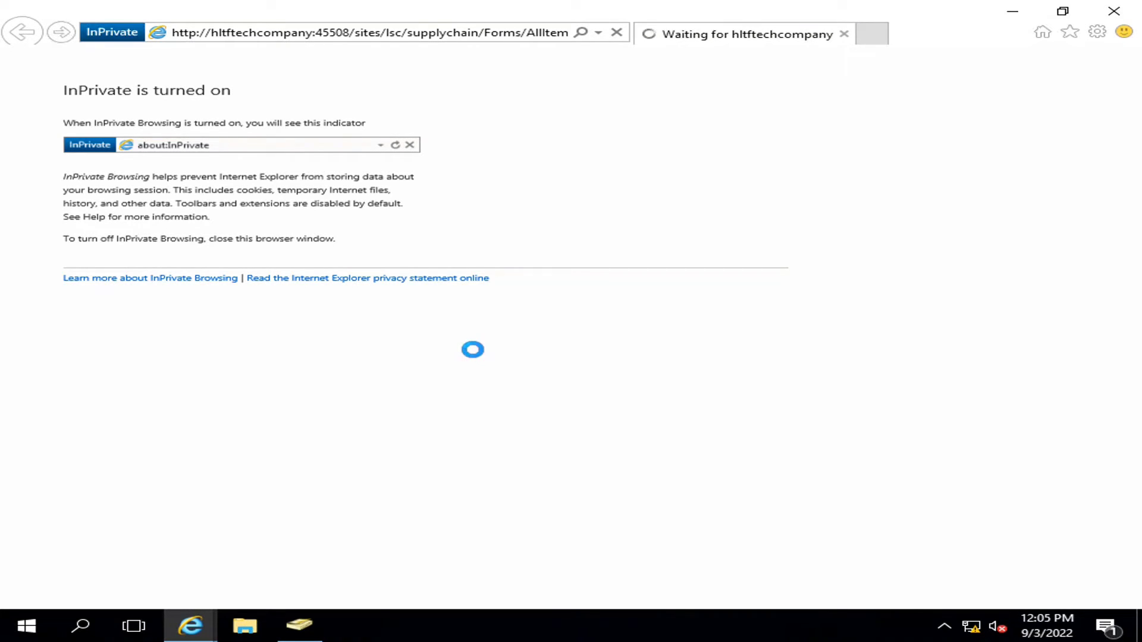
pyautogui.moveTo(794, 2)
pyautogui.click(726, 10)
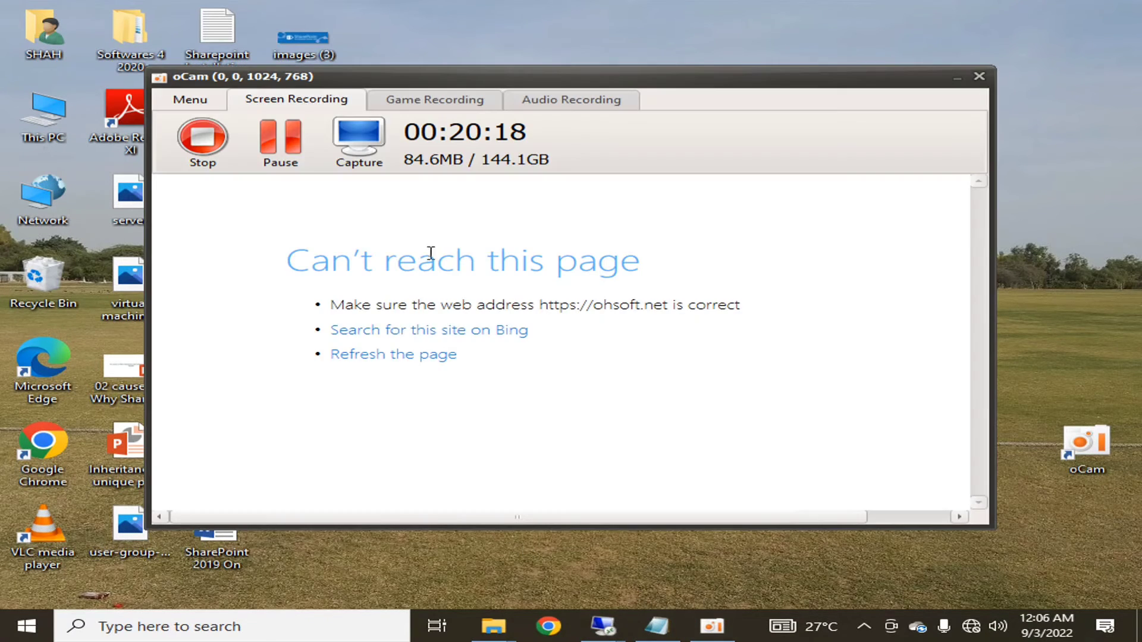
# - Return to the full-screen remote SharePoint session
pyautogui.click(712, 626)
pyautogui.moveTo(601, 622)
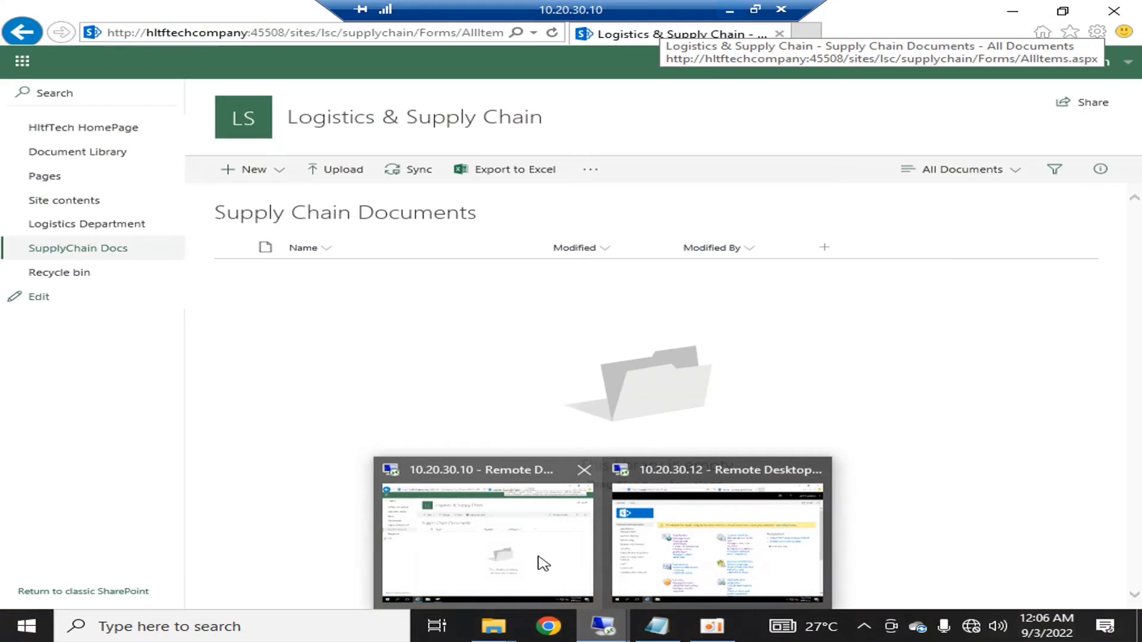
pyautogui.click(542, 562)
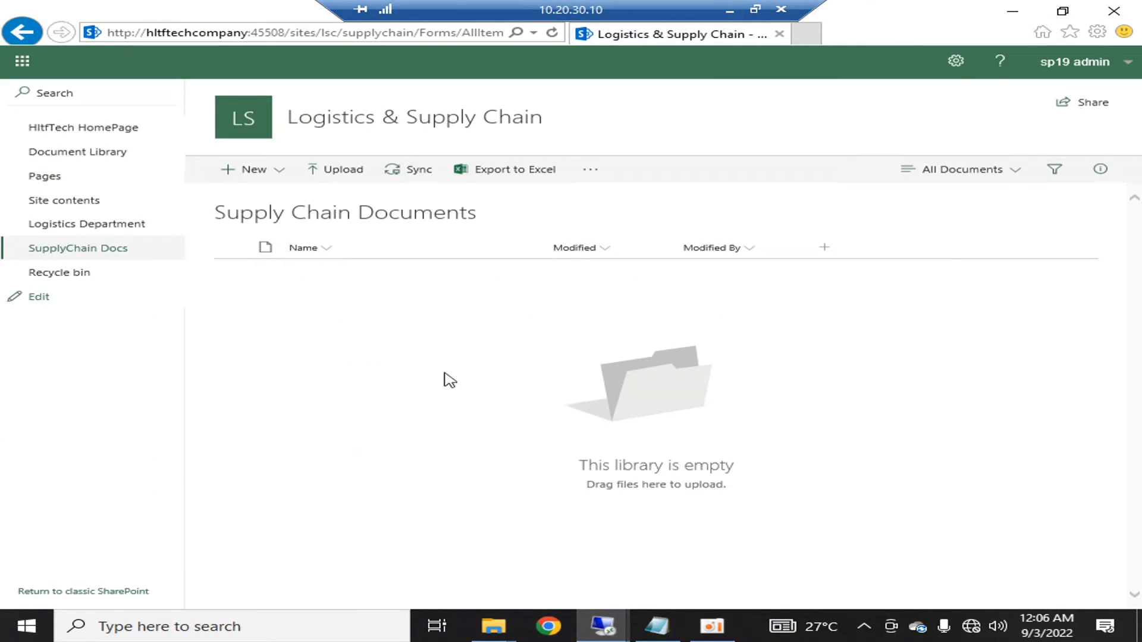
pyautogui.moveTo(602, 624)
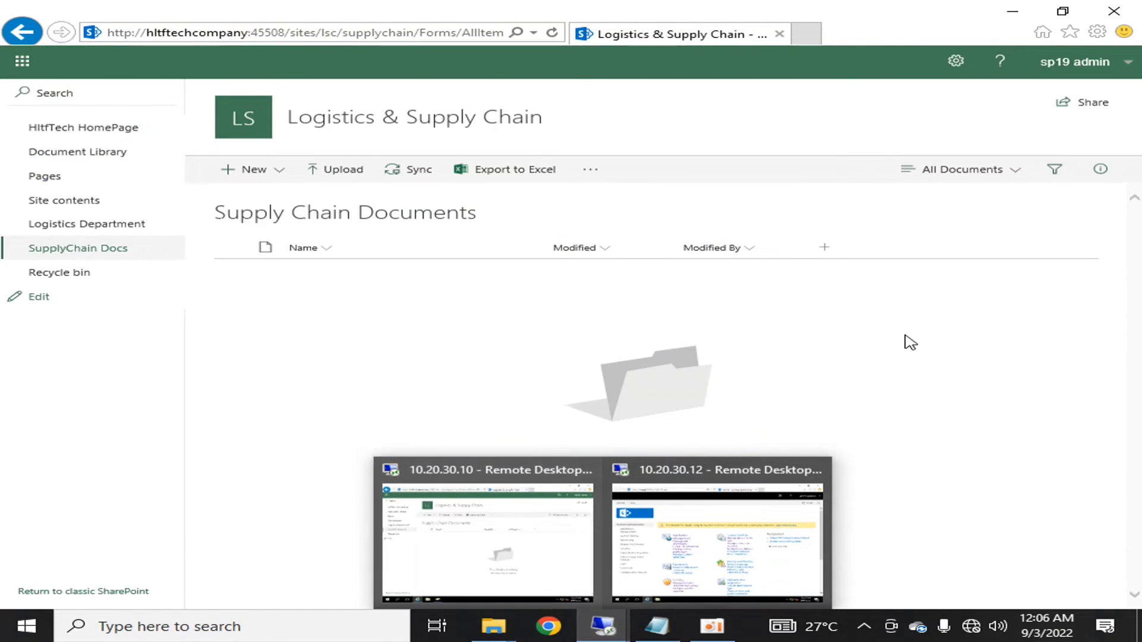
pyautogui.click(5, 631)
pyautogui.click(465, 601)
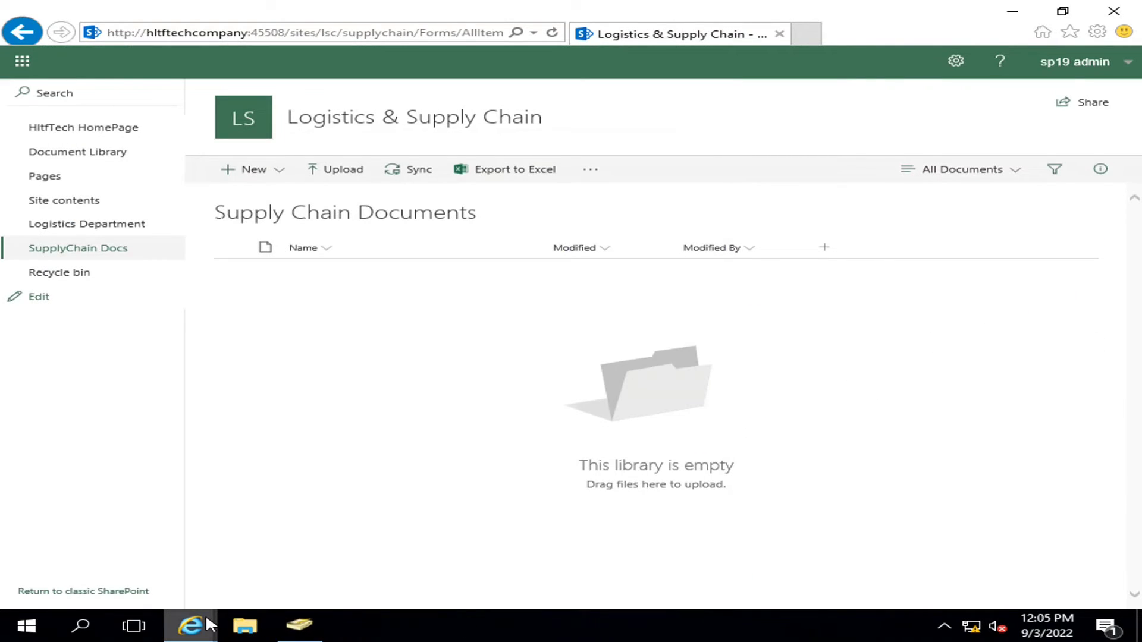
# - As the department user, try the Logistics & Supply Chain home page and get access denied
pyautogui.moveTo(206, 619)
pyautogui.click(377, 528)
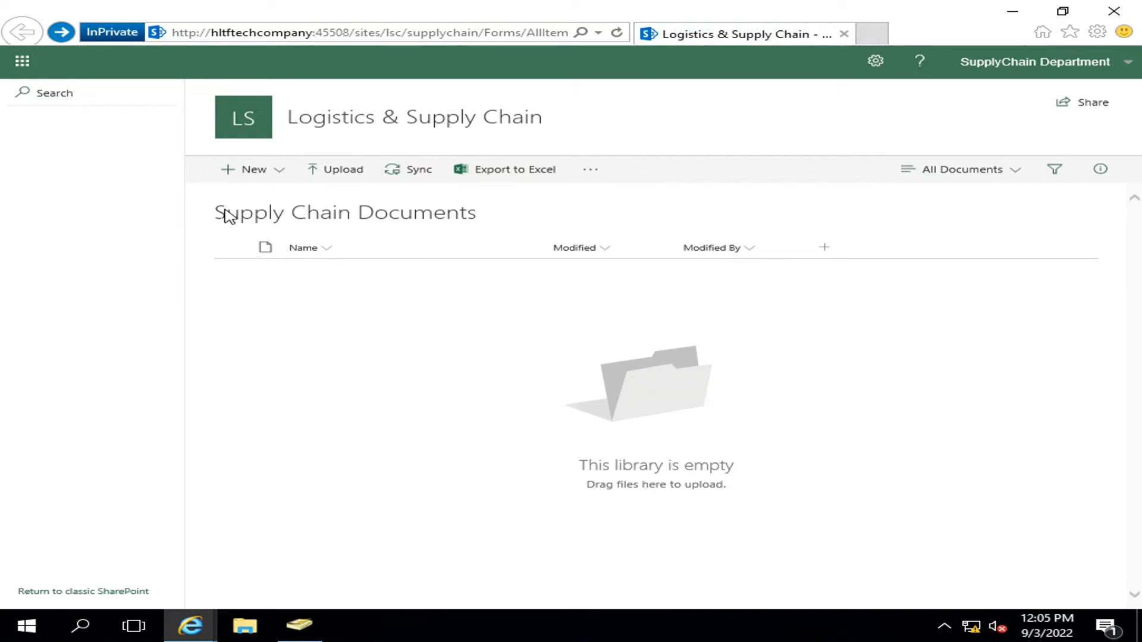
pyautogui.moveTo(217, 214); pyautogui.dragTo(483, 217)
pyautogui.click(256, 129)
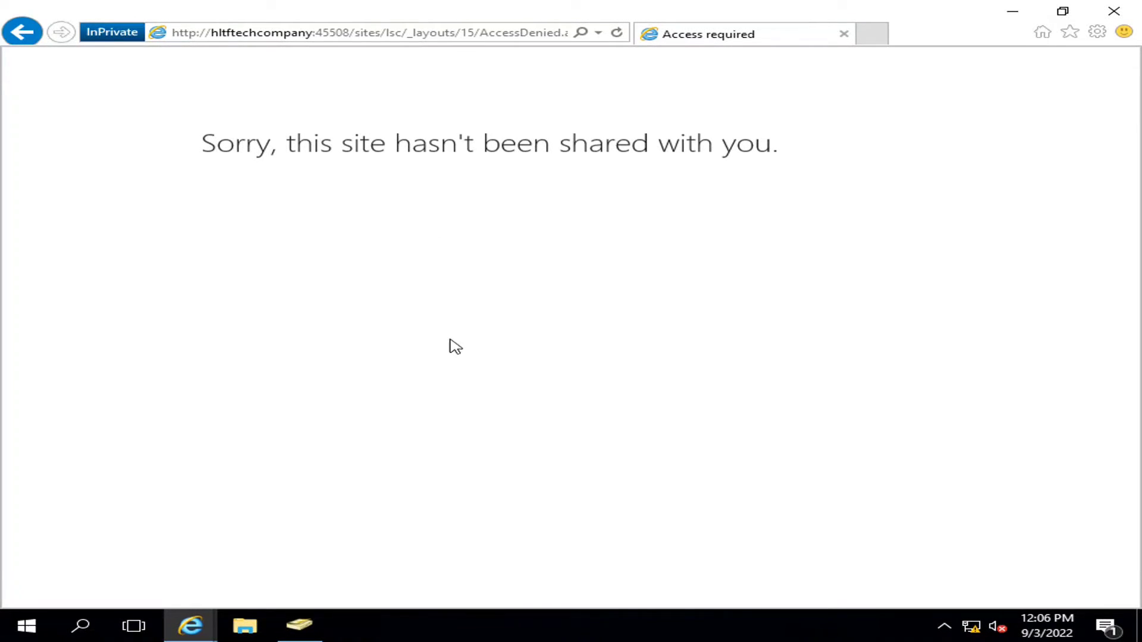
pyautogui.click(300, 626)
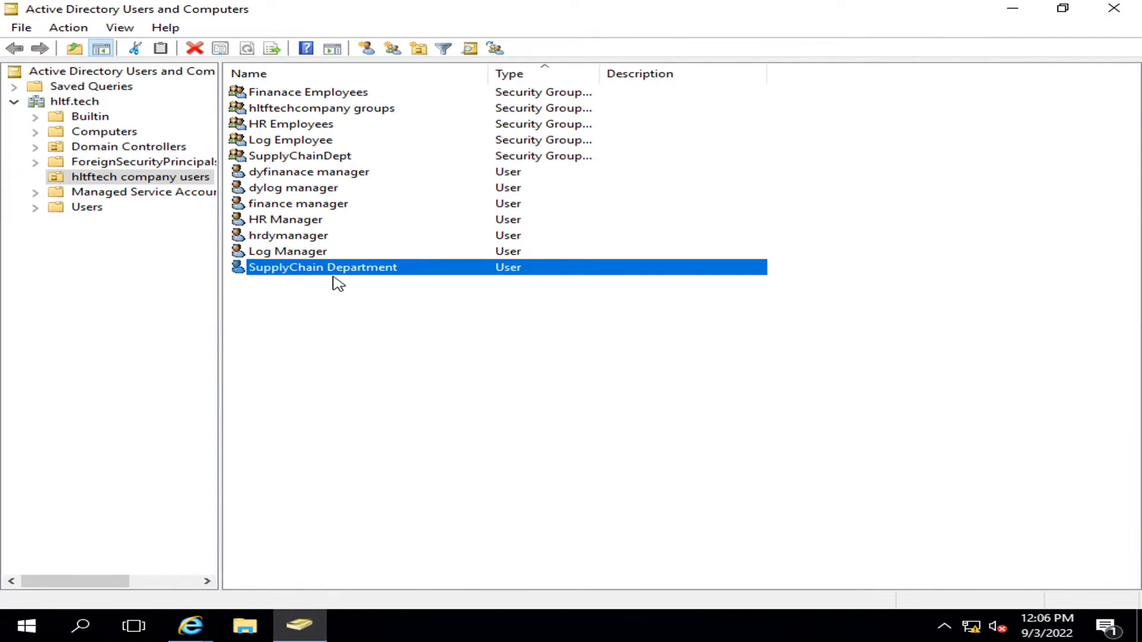
# - Confirm SupplyChainDept's only member is SupplyChain Department, then return to the admin's SharePoint window
pyautogui.click(307, 156)
pyautogui.click(301, 269)
pyautogui.doubleClick(280, 158)
pyautogui.click(440, 153)
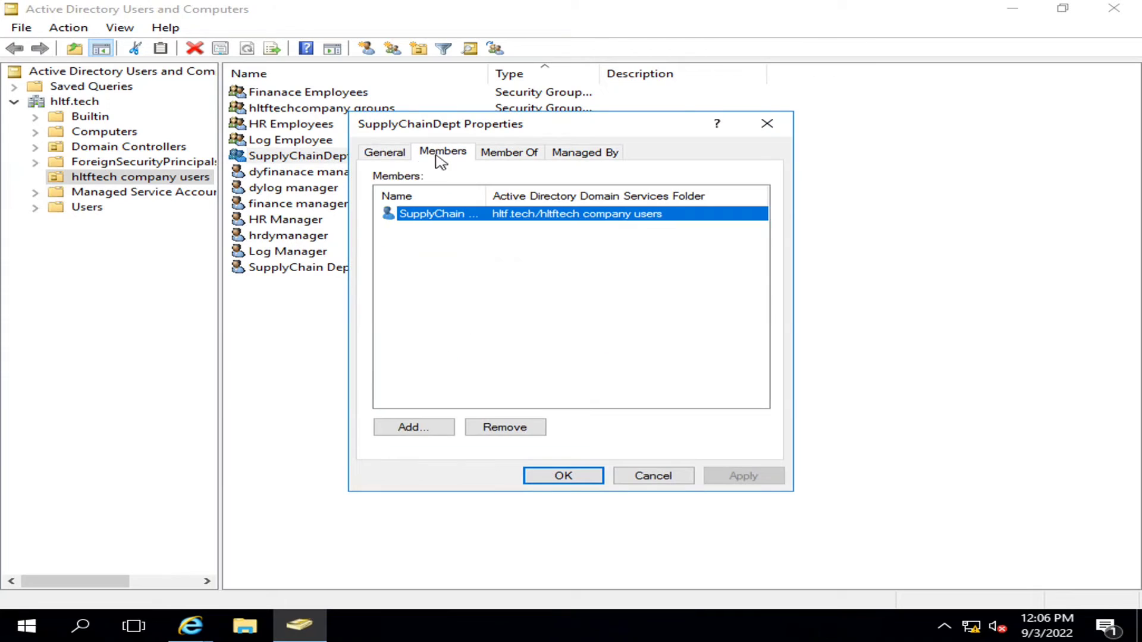
pyautogui.click(574, 475)
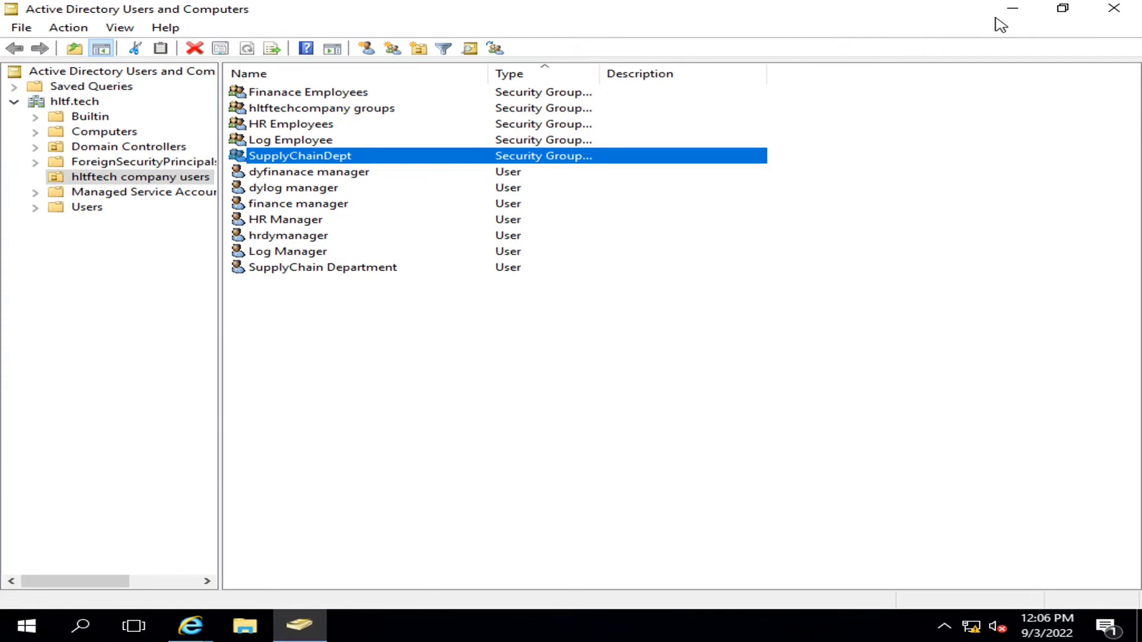
pyautogui.click(1011, 11)
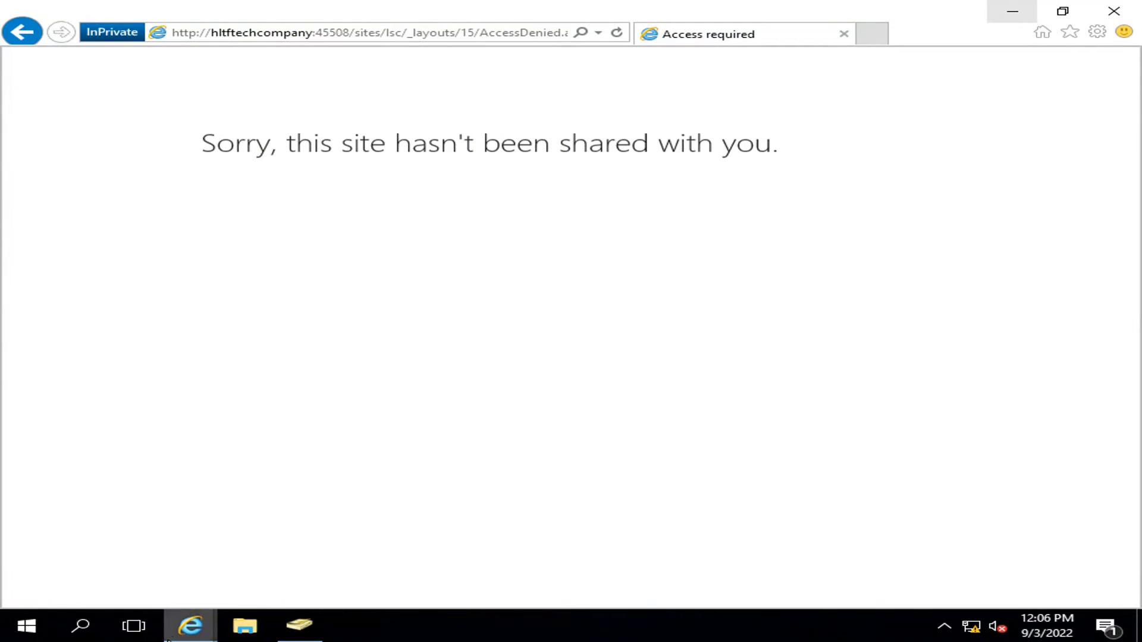
pyautogui.moveTo(190, 625)
pyautogui.click(219, 577)
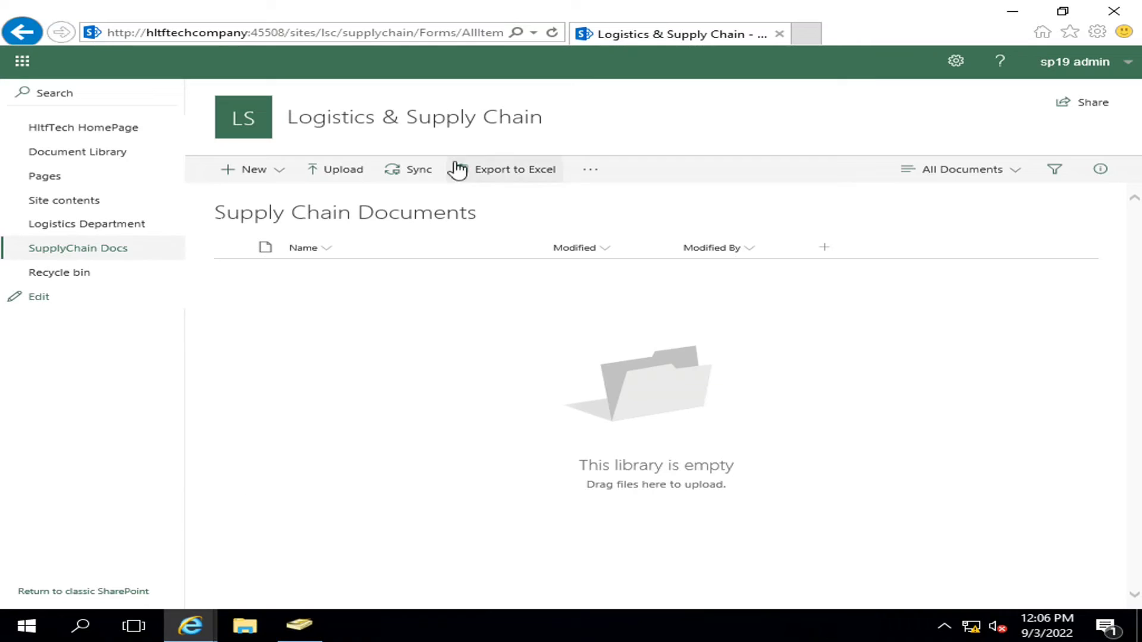
# - Go from the site home through Site information and site settings to the Logistics & Supply Chain permissions page
pyautogui.click(247, 124)
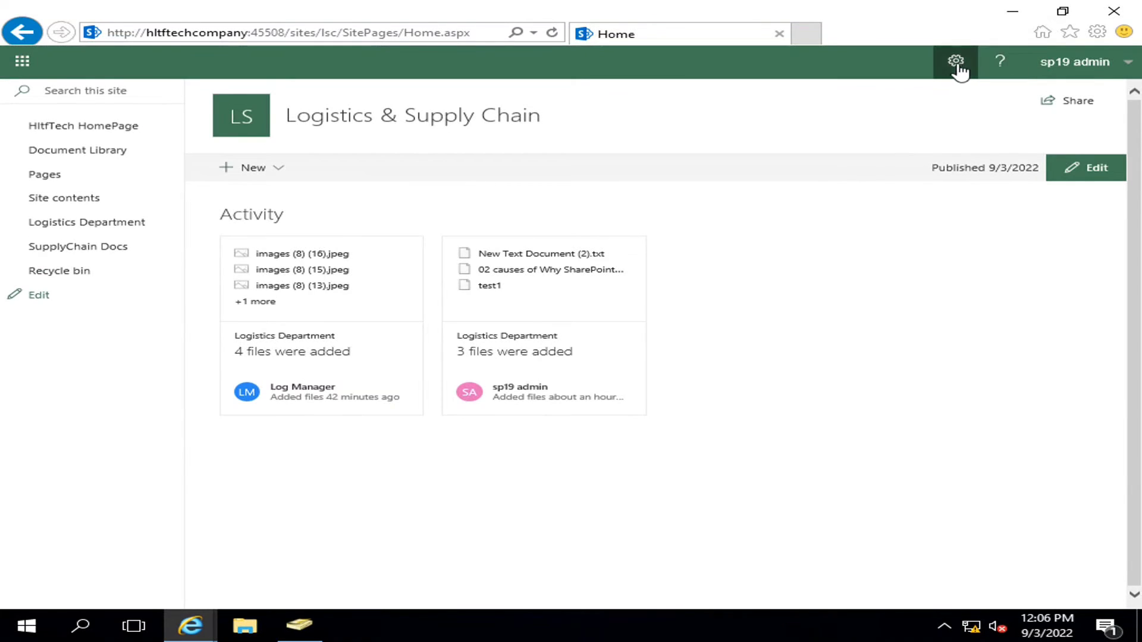
pyautogui.click(956, 62)
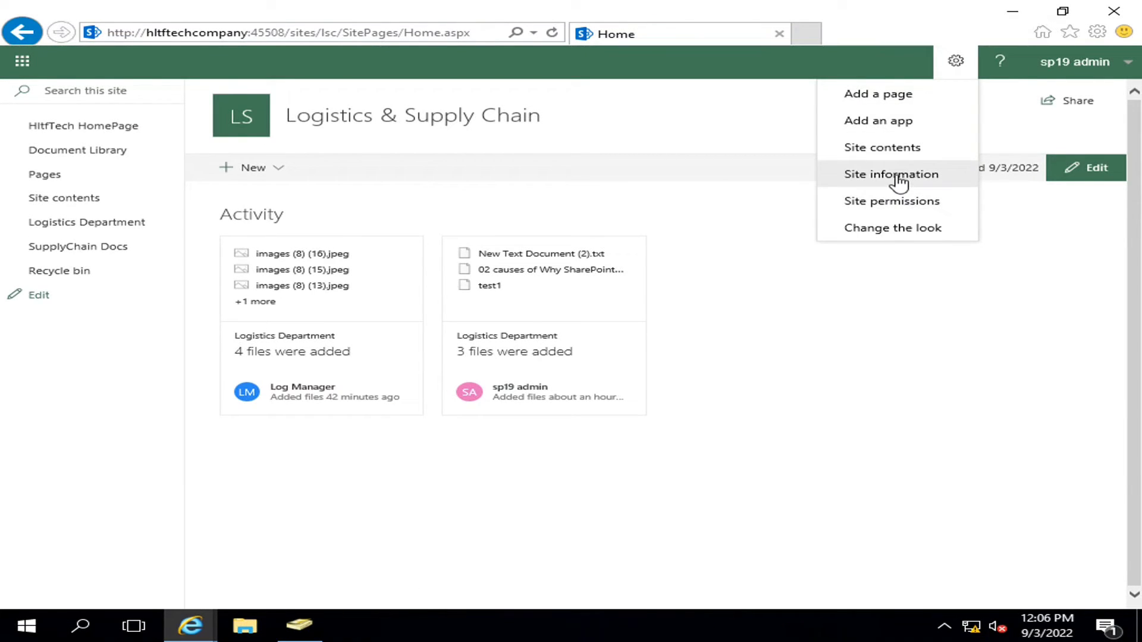
pyautogui.click(899, 182)
pyautogui.click(938, 413)
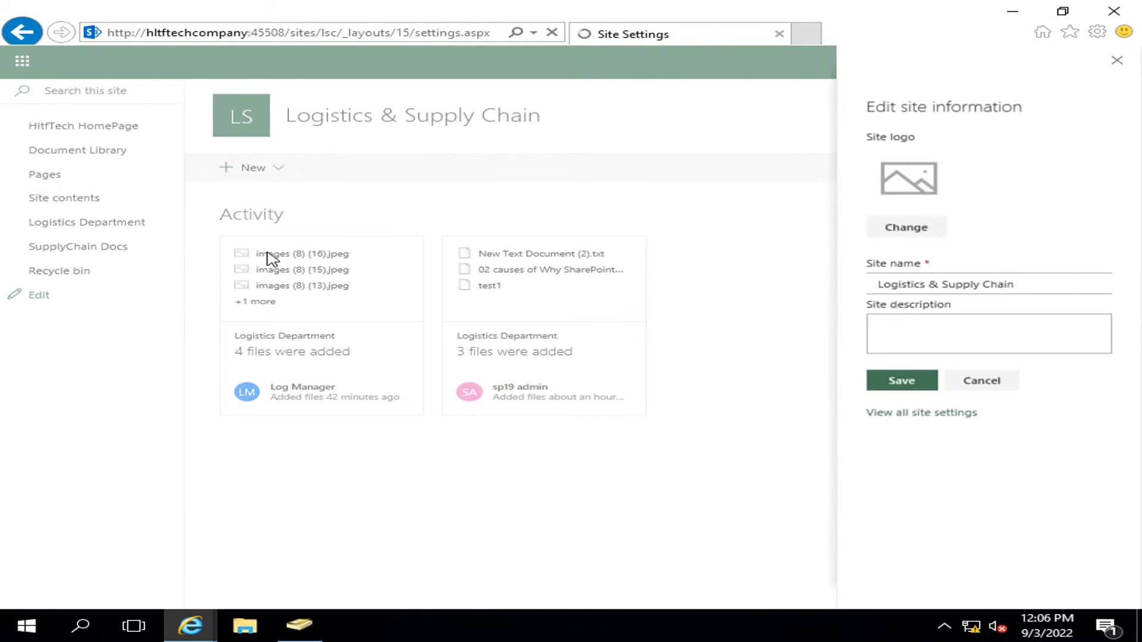
pyautogui.click(276, 224)
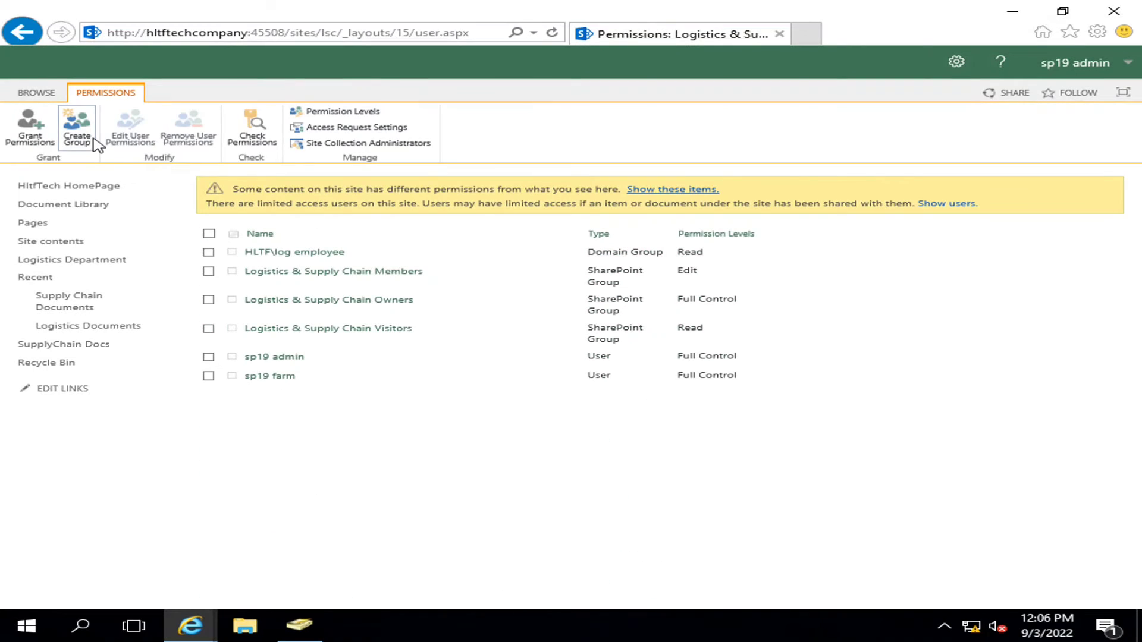
pyautogui.click(93, 138)
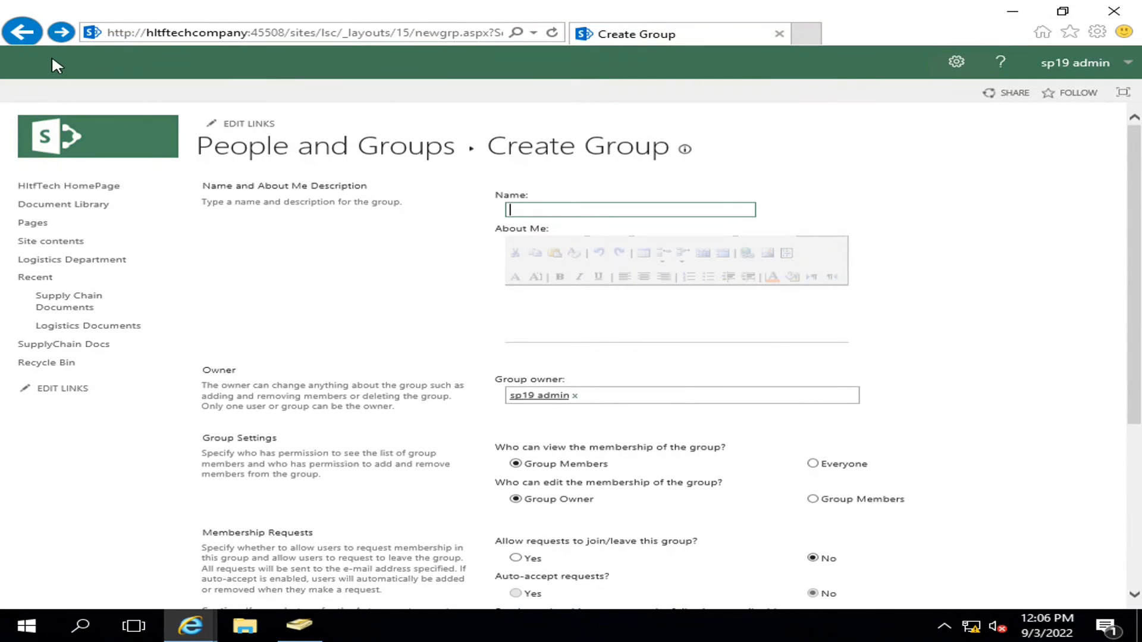
pyautogui.click(22, 32)
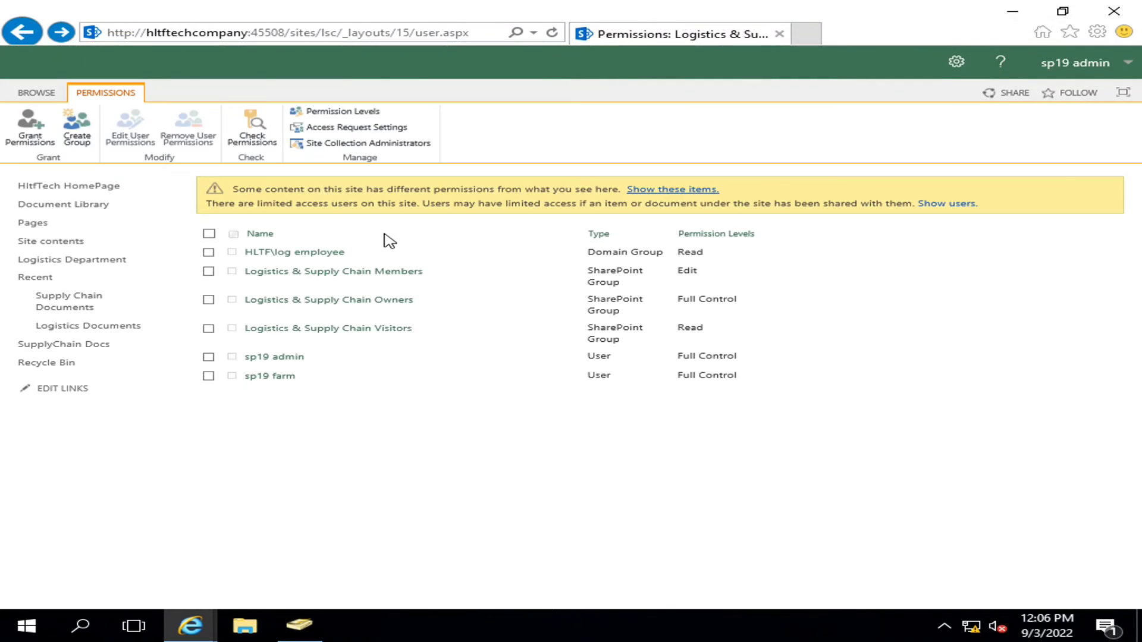
# - Share the Logistics & Supply Chain site with HLTF\supplychaindept using default permissions
pyautogui.click(29, 126)
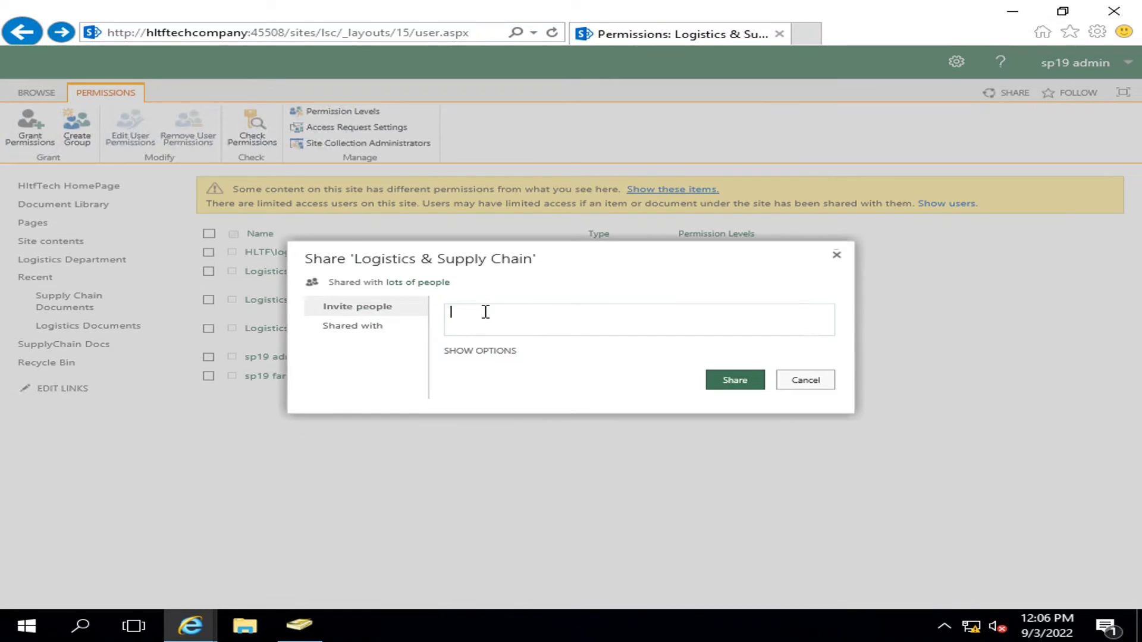
pyautogui.write('su')
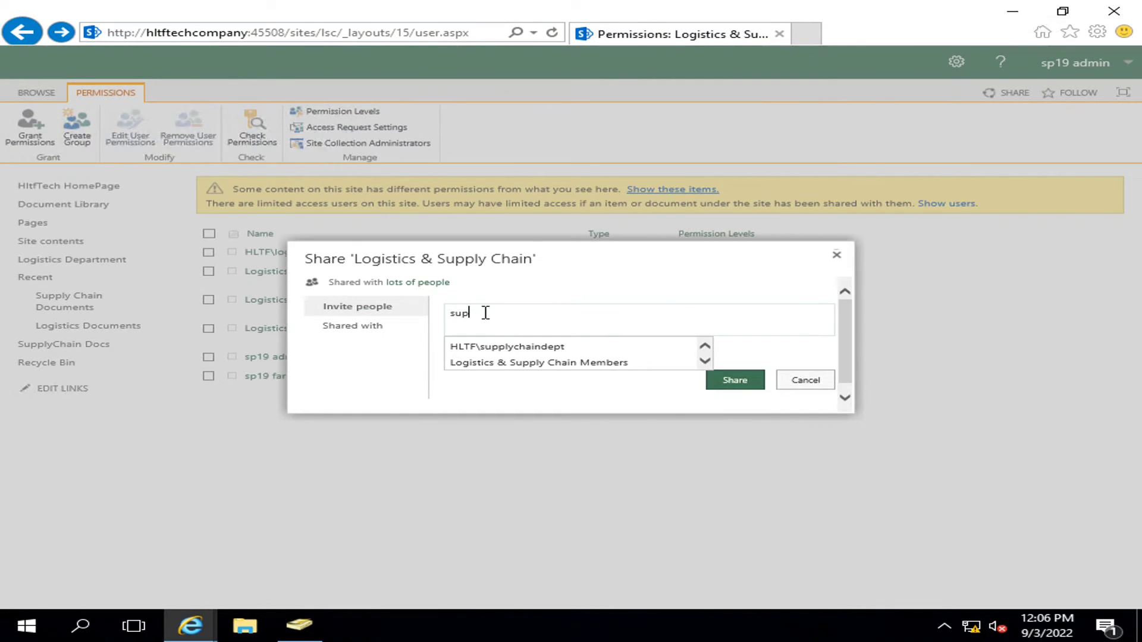
pyautogui.write('p')
pyautogui.click(568, 349)
pyautogui.click(725, 388)
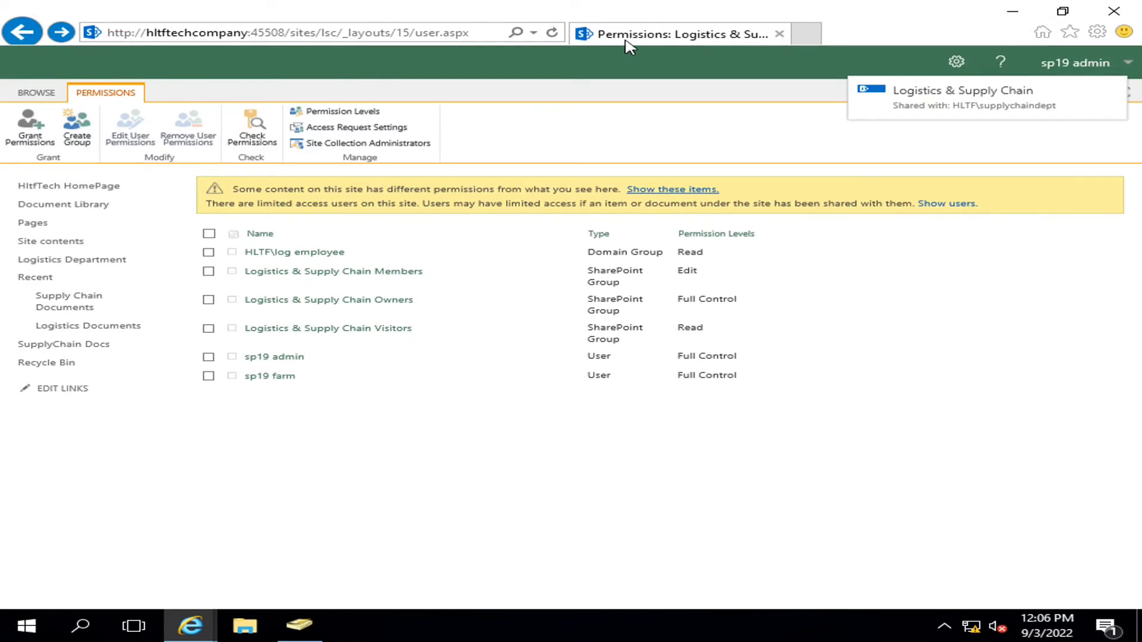
pyautogui.click(552, 32)
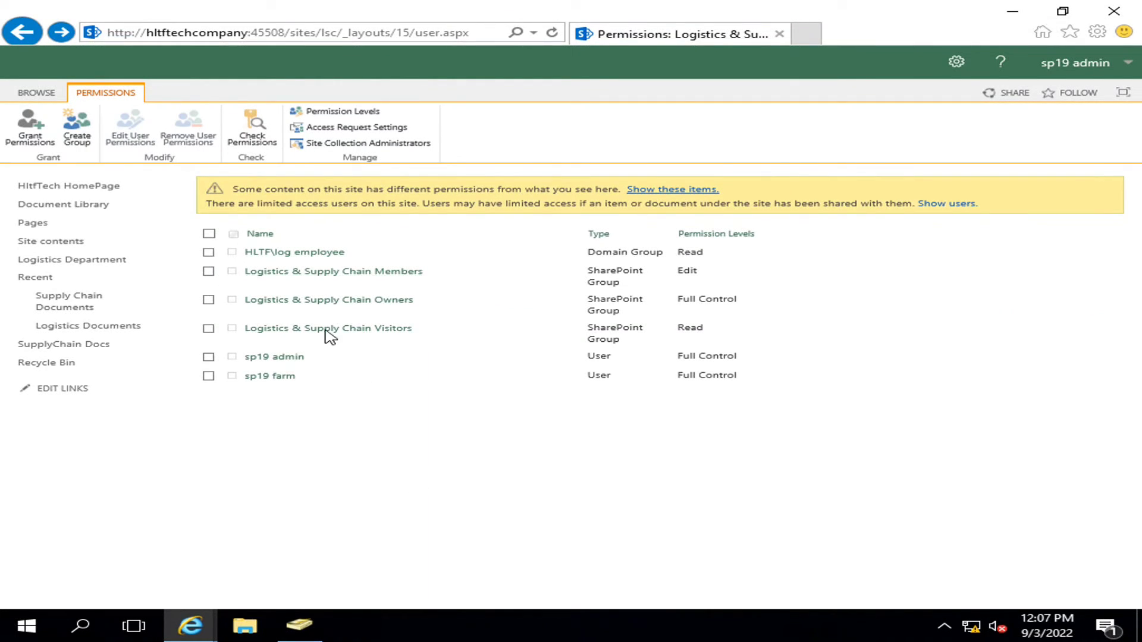
# - Remove HLTF\supplychaindept from the Logistics & Supply Chain Members group and return to the home page
pyautogui.click(208, 271)
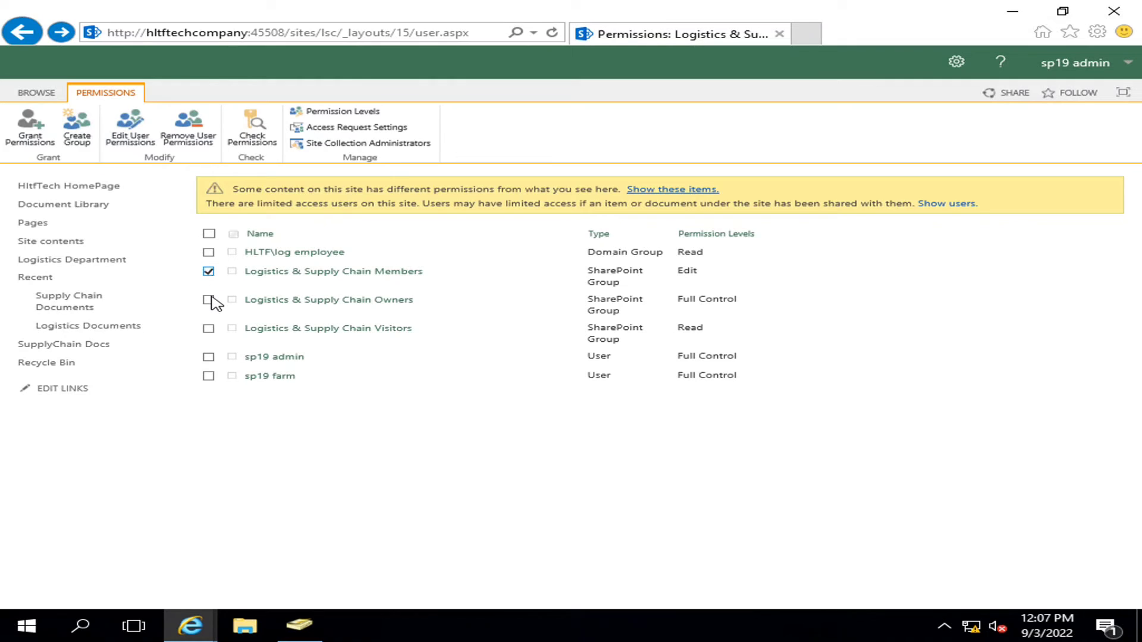
pyautogui.click(283, 274)
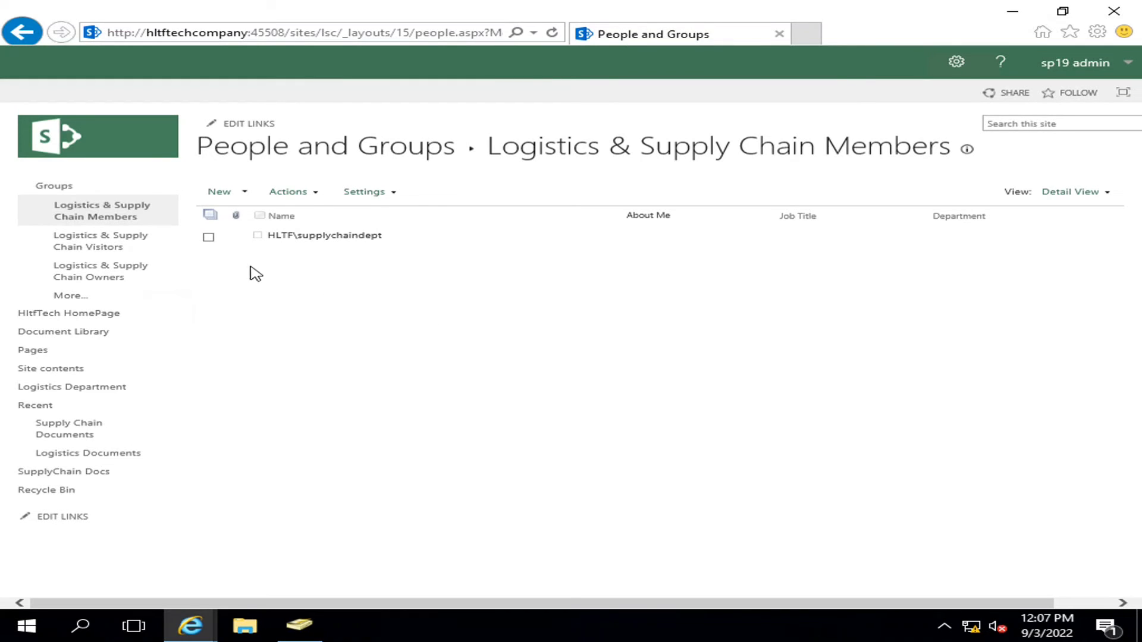
pyautogui.click(209, 238)
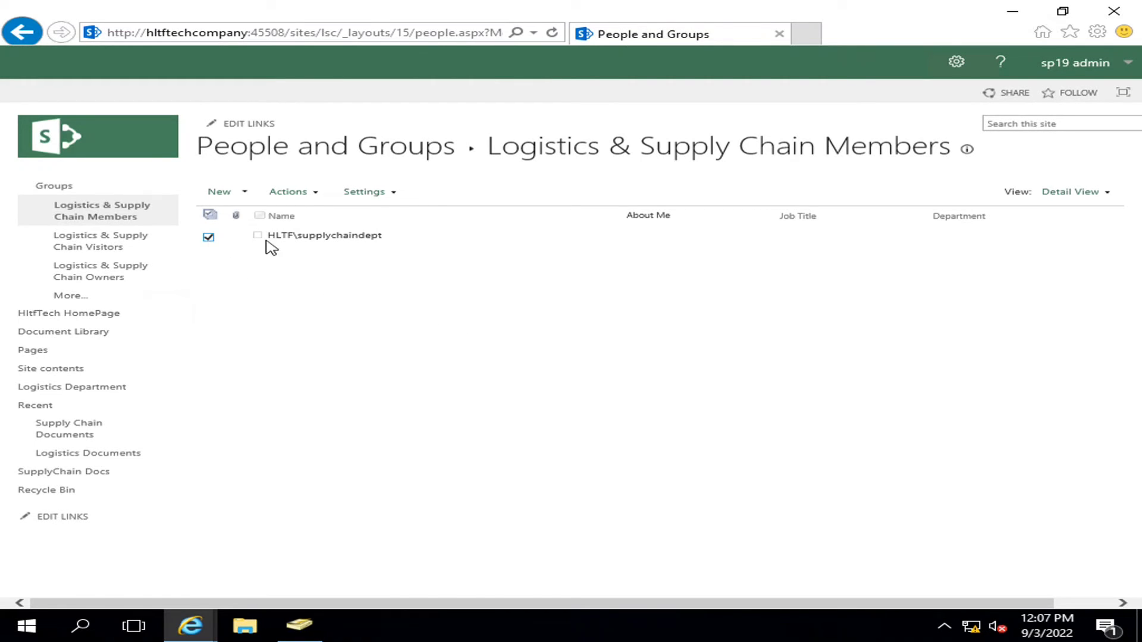
pyautogui.click(317, 192)
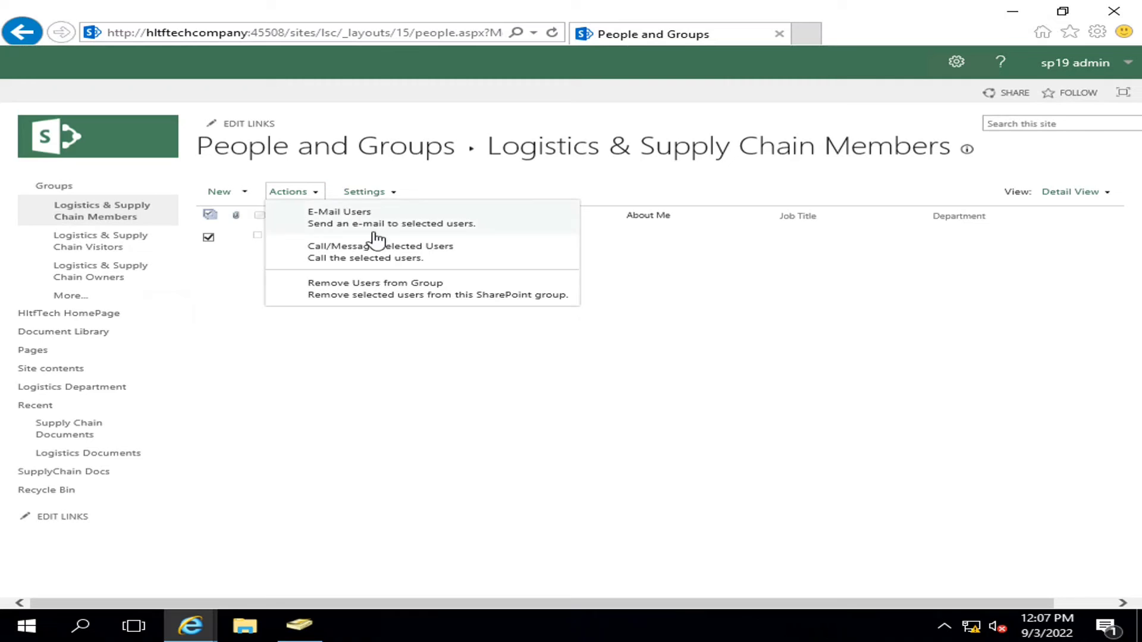
pyautogui.click(370, 295)
pyautogui.click(633, 392)
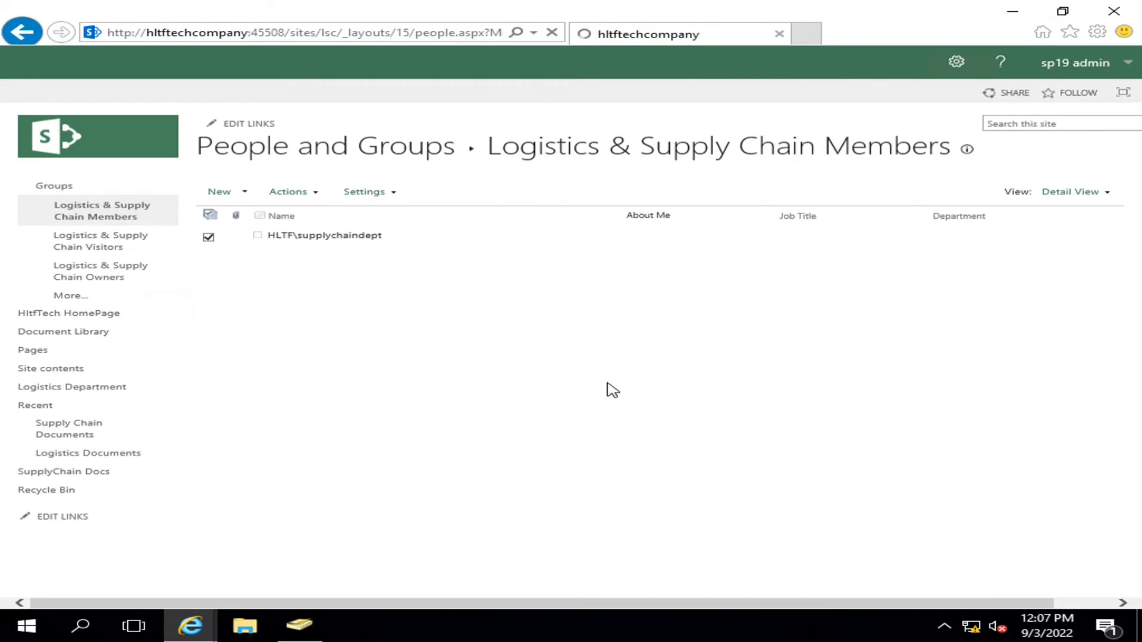
pyautogui.click(24, 36)
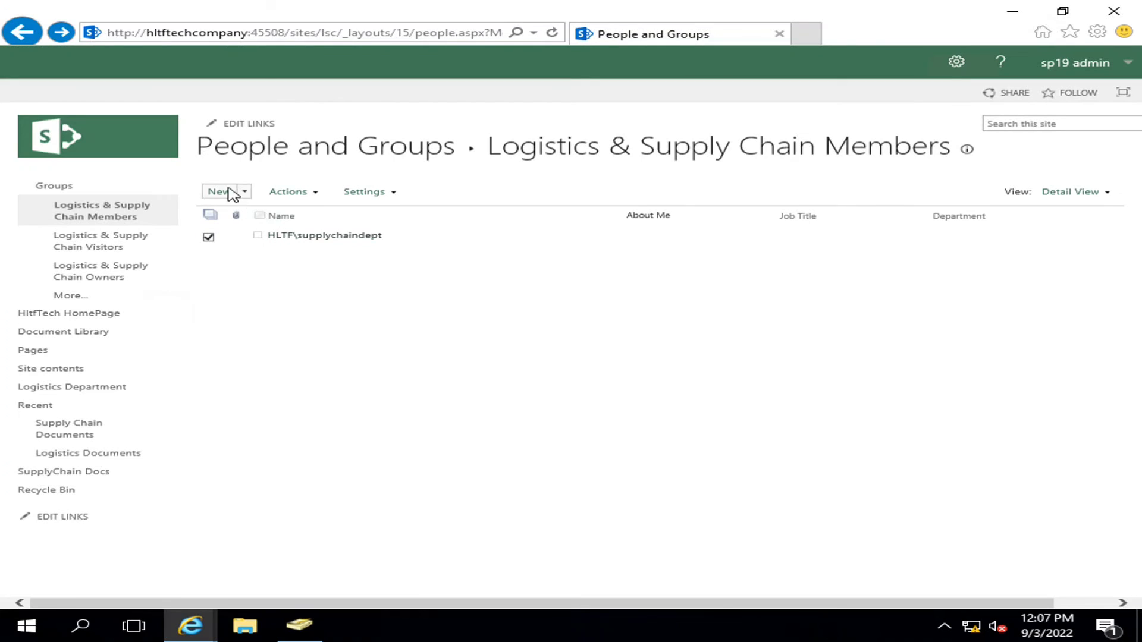
pyautogui.click(26, 187)
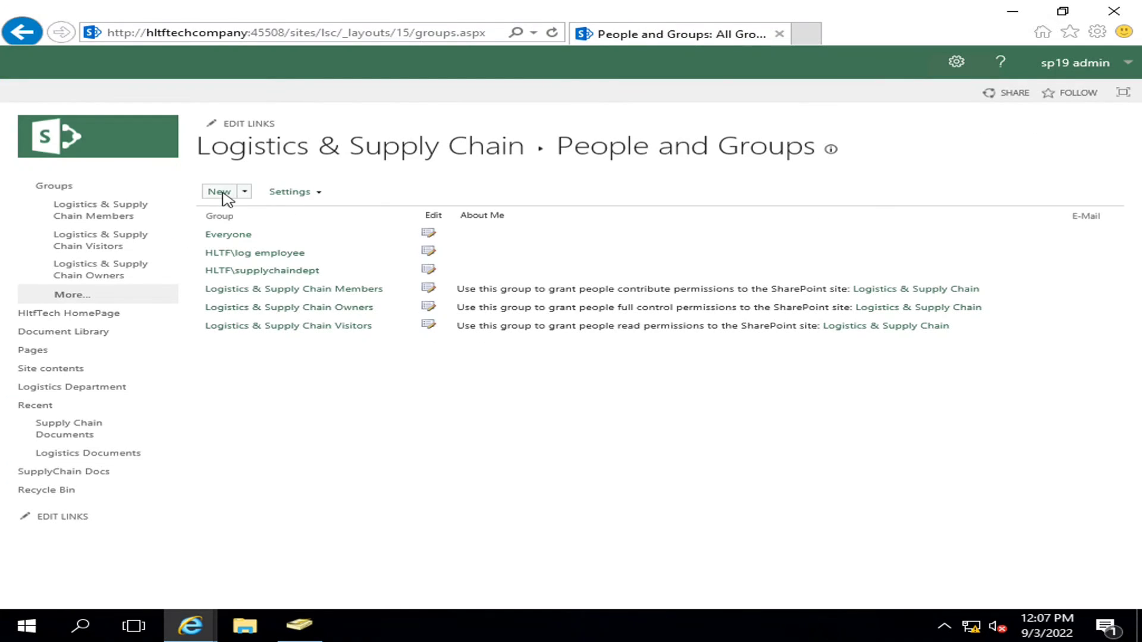
pyautogui.click(225, 154)
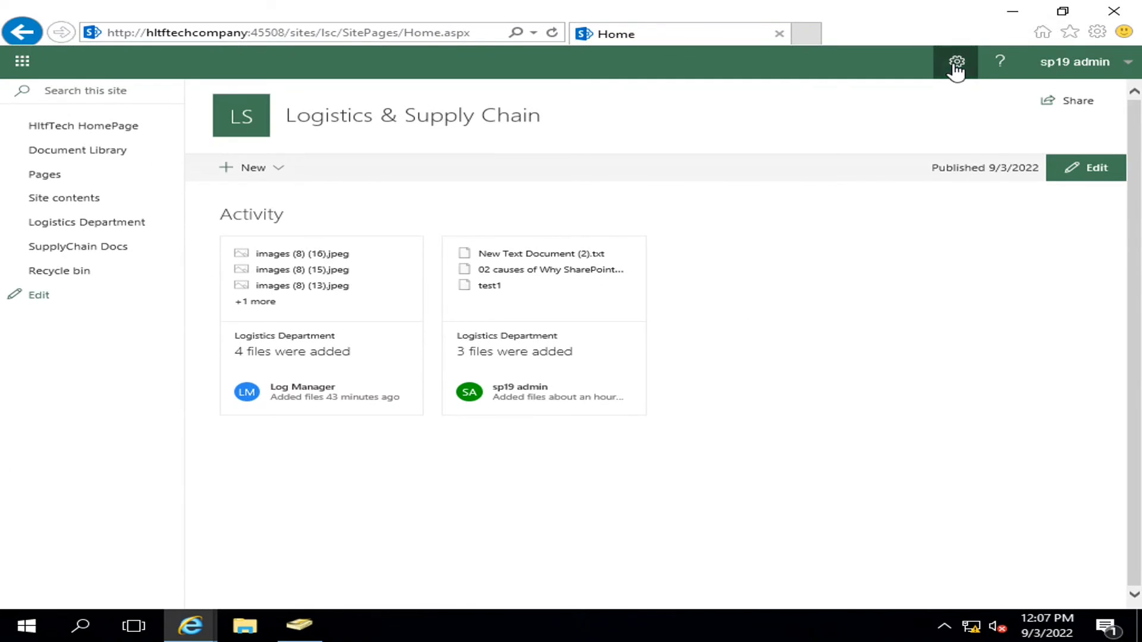
# - Through Advanced permissions settings, grant HLTF\supplychaindept Read directly on the site and confirm it's listed
pyautogui.click(956, 66)
pyautogui.click(896, 208)
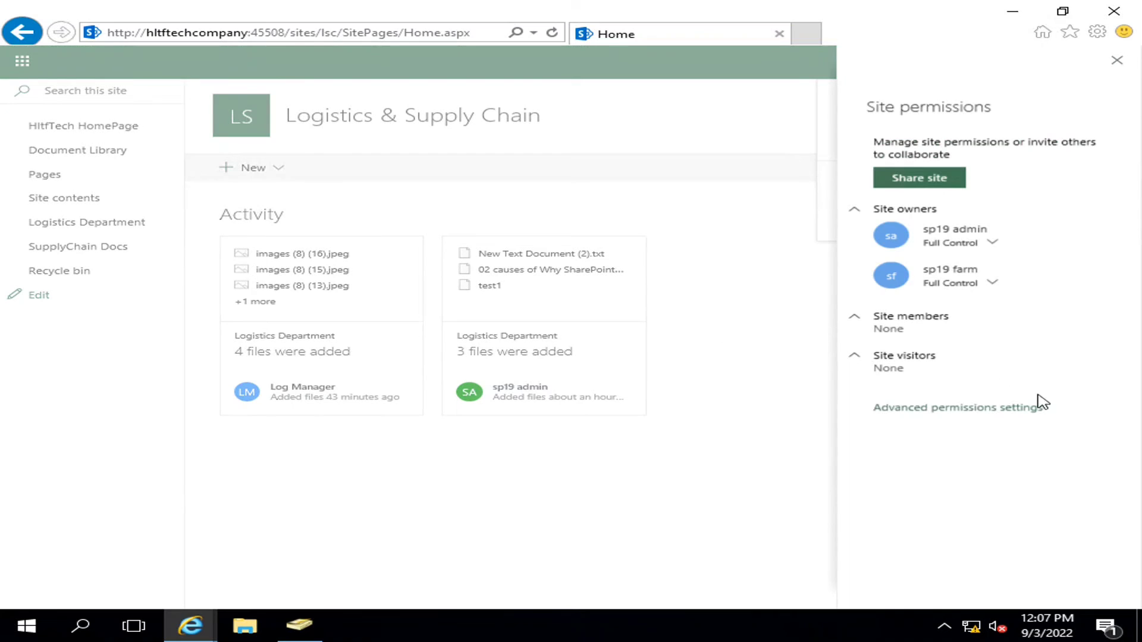
pyautogui.click(937, 410)
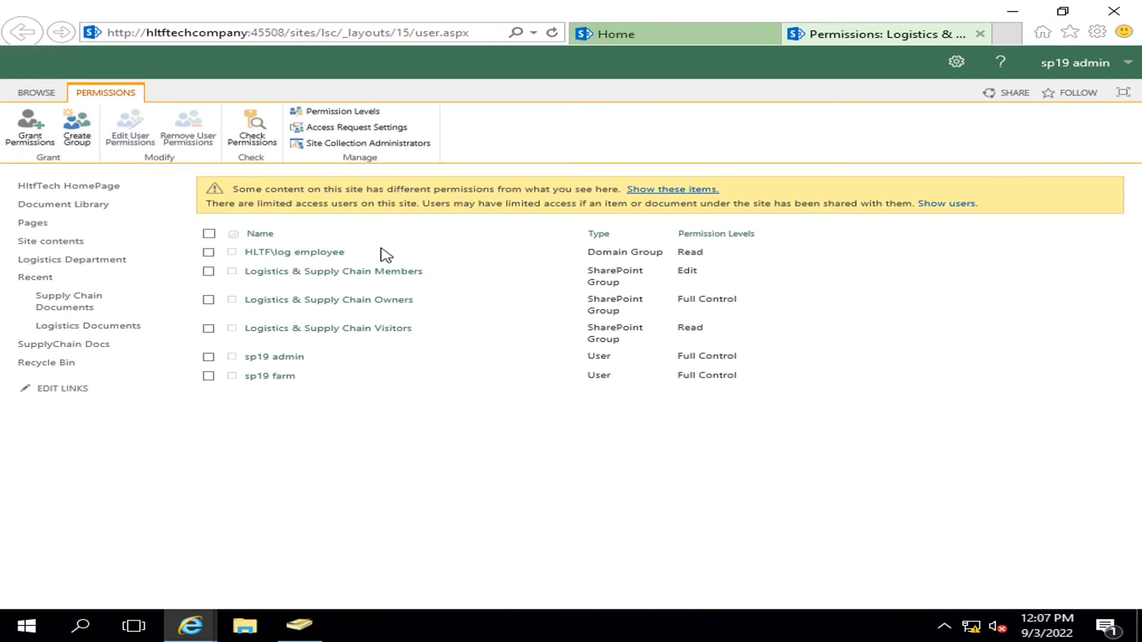
pyautogui.click(30, 126)
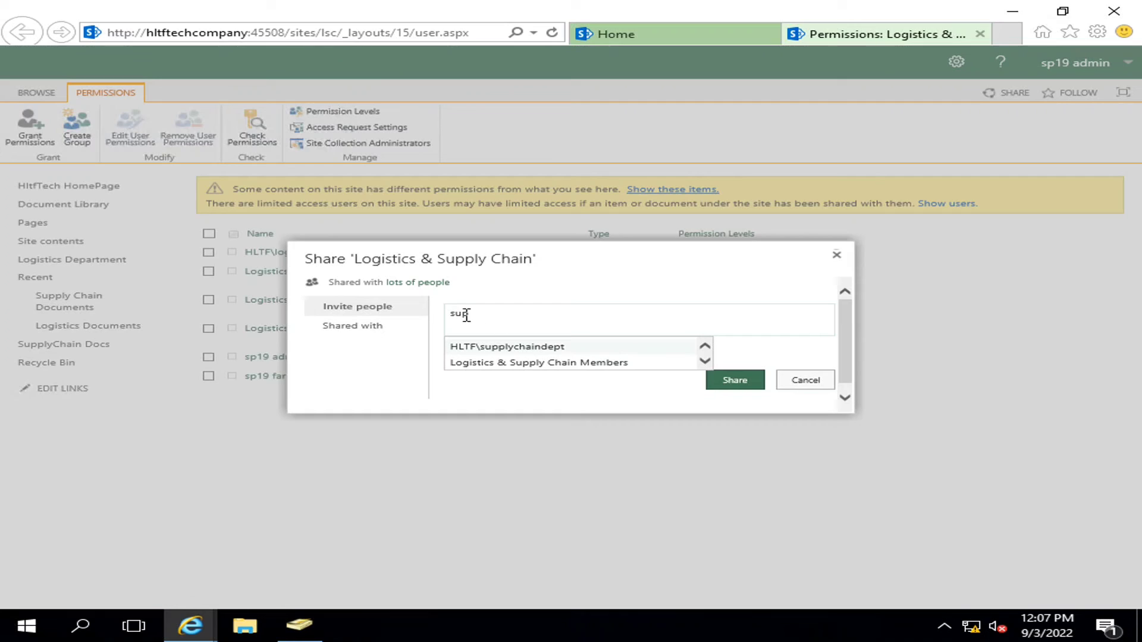
pyautogui.click(478, 351)
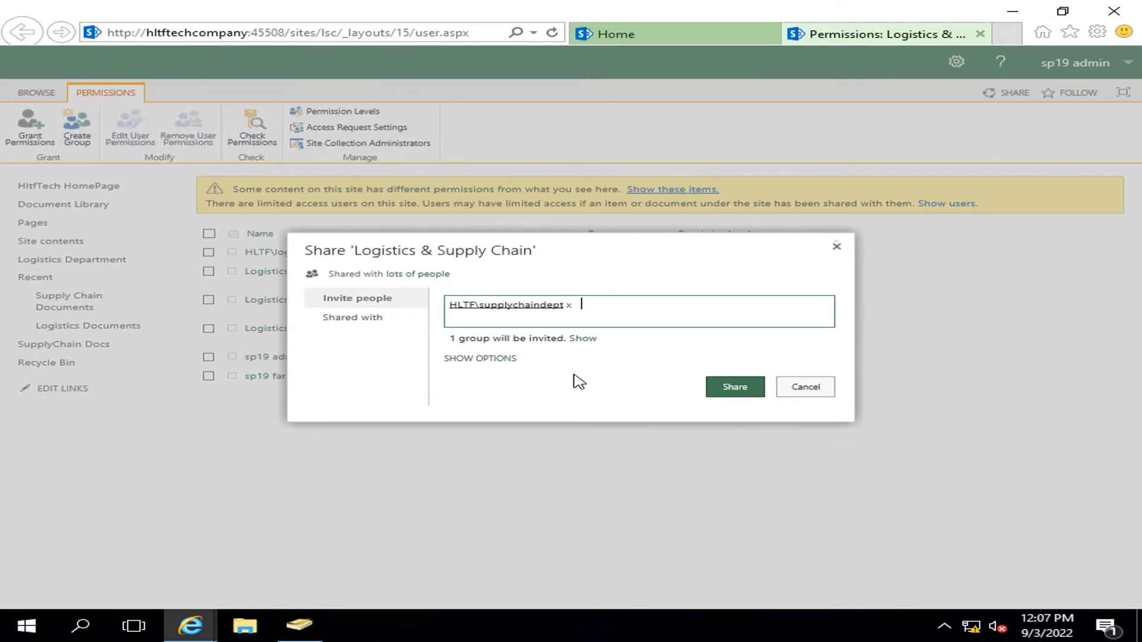
pyautogui.click(502, 357)
pyautogui.click(546, 381)
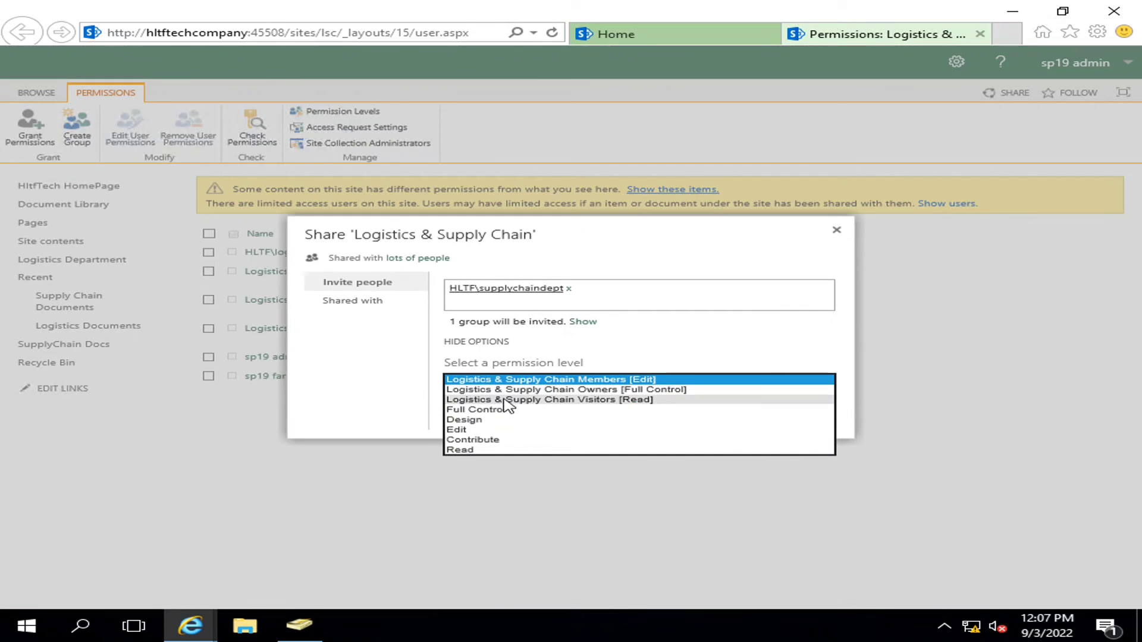
pyautogui.click(474, 449)
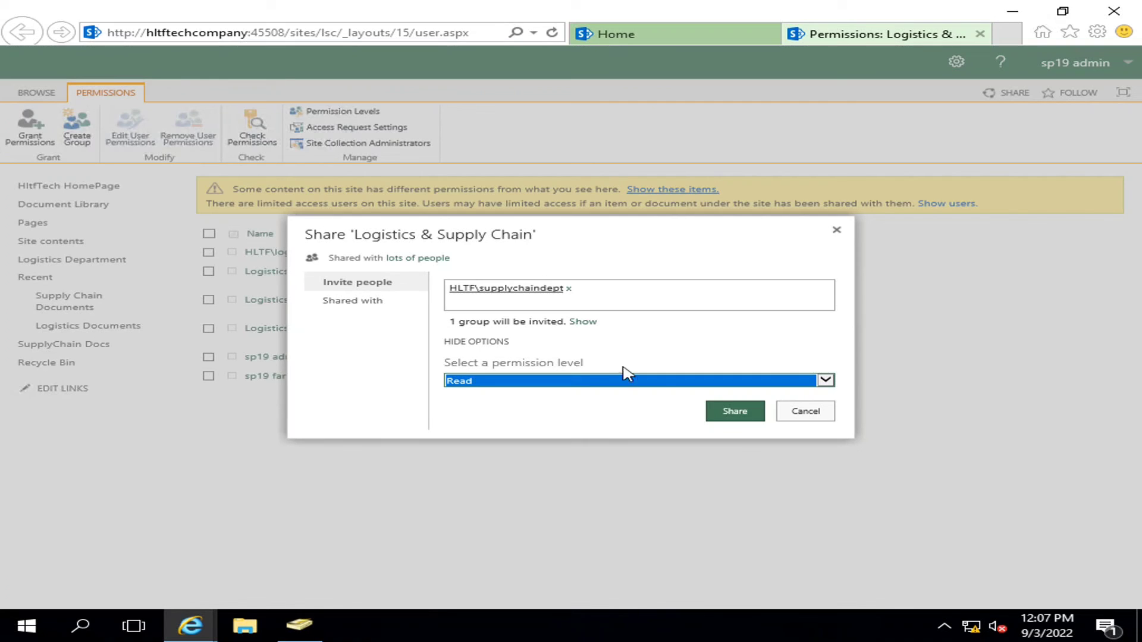
pyautogui.click(735, 411)
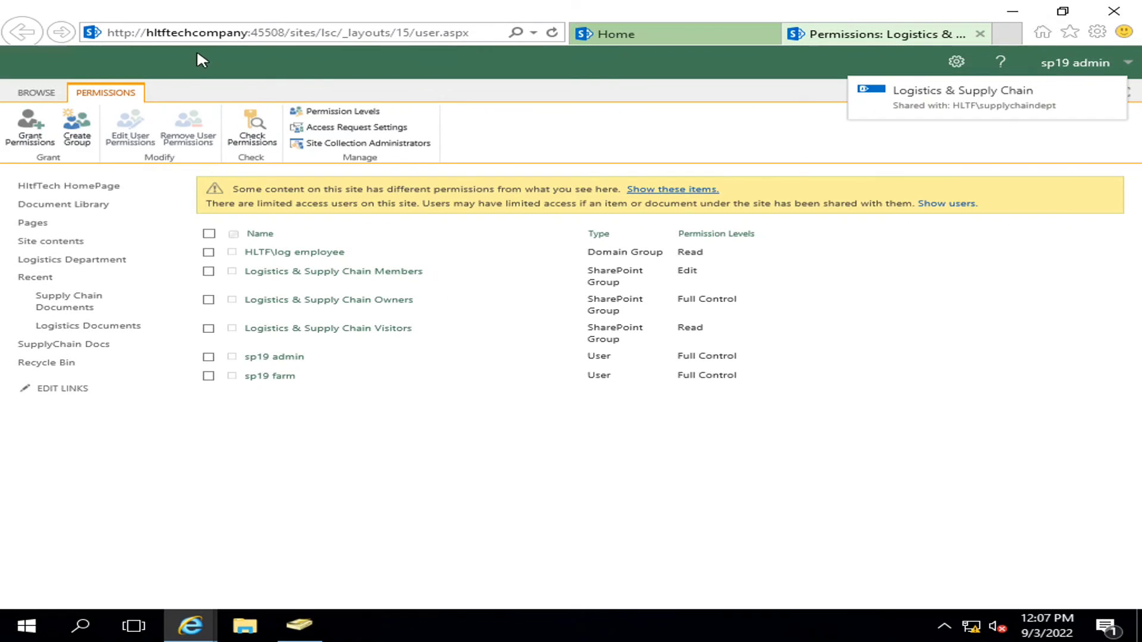
pyautogui.click(552, 32)
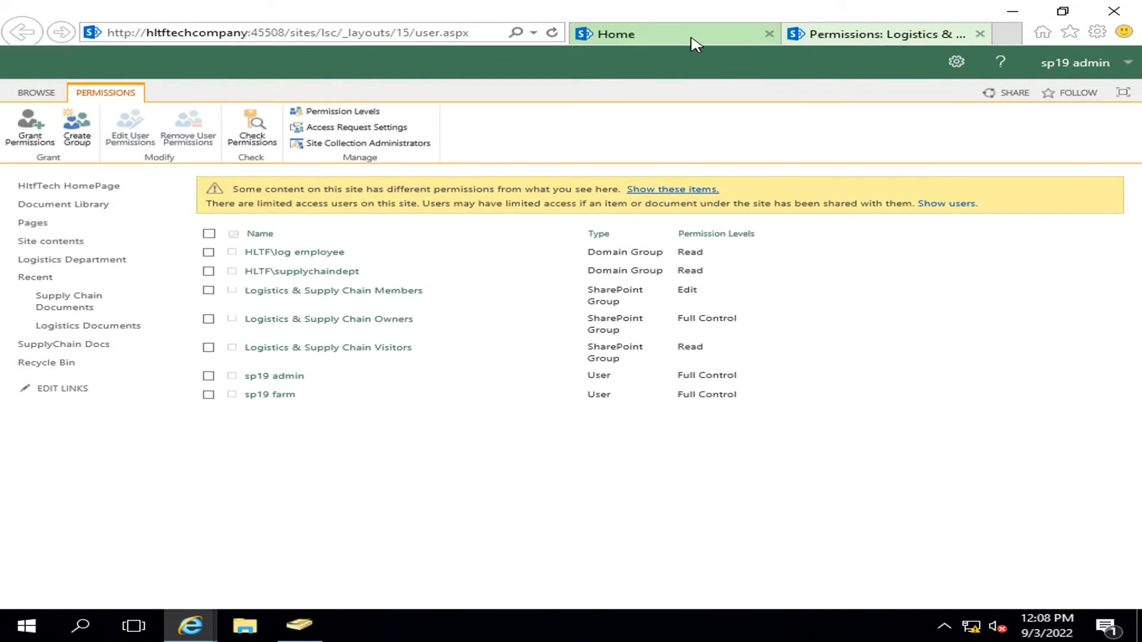
# - In the department user's private window, reload the library and open the Logistics & Supply Chain home page
pyautogui.moveTo(190, 626)
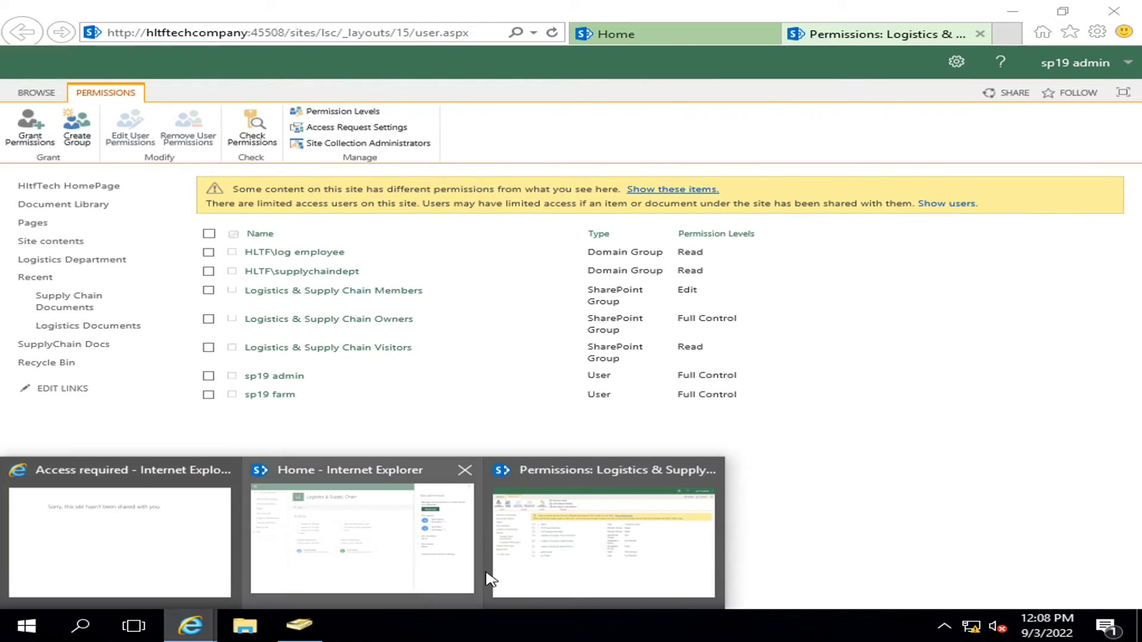
pyautogui.click(115, 543)
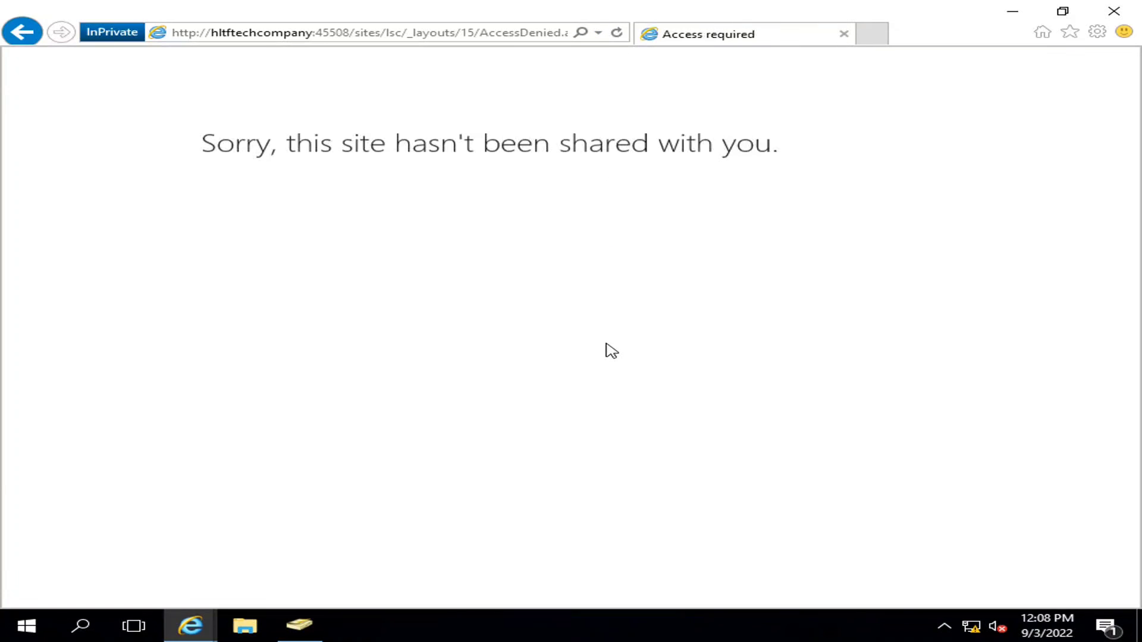
pyautogui.click(22, 32)
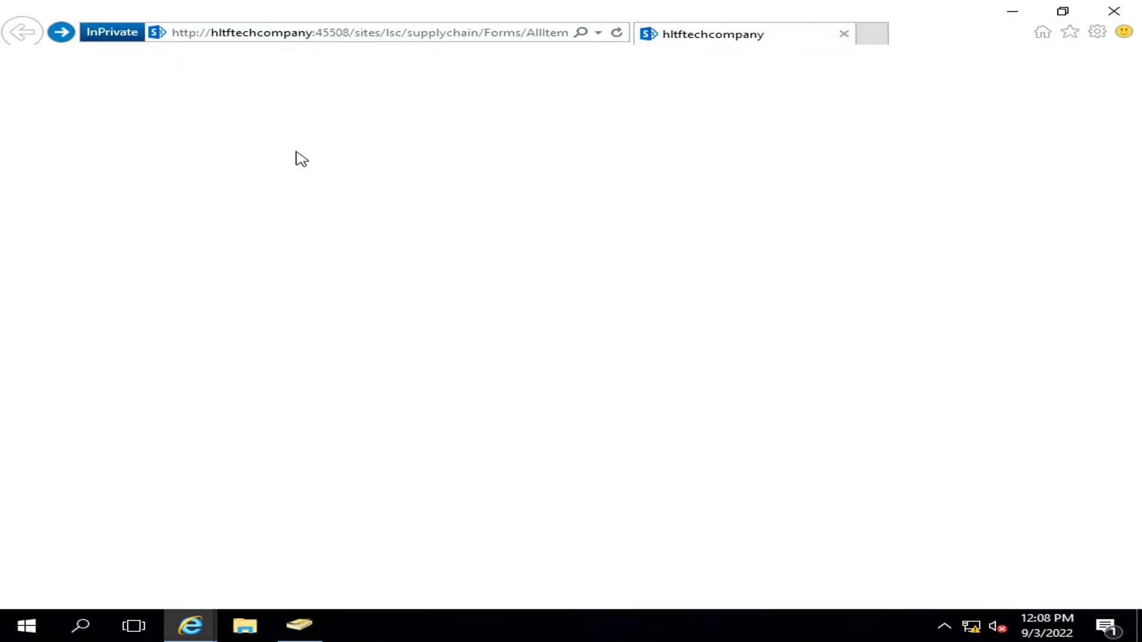
pyautogui.click(256, 116)
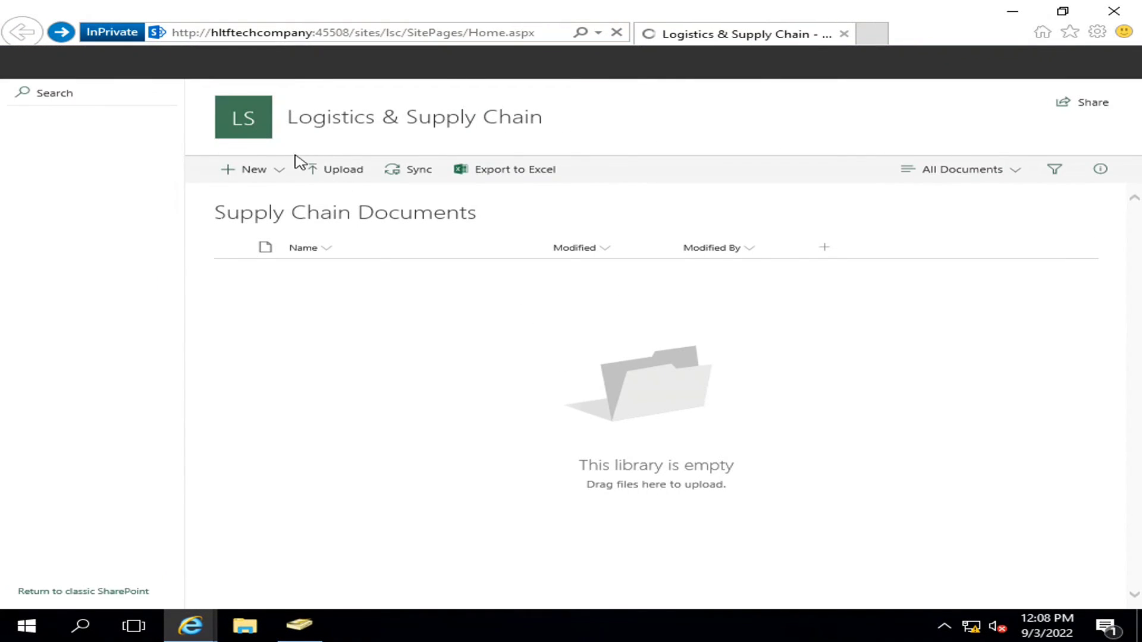